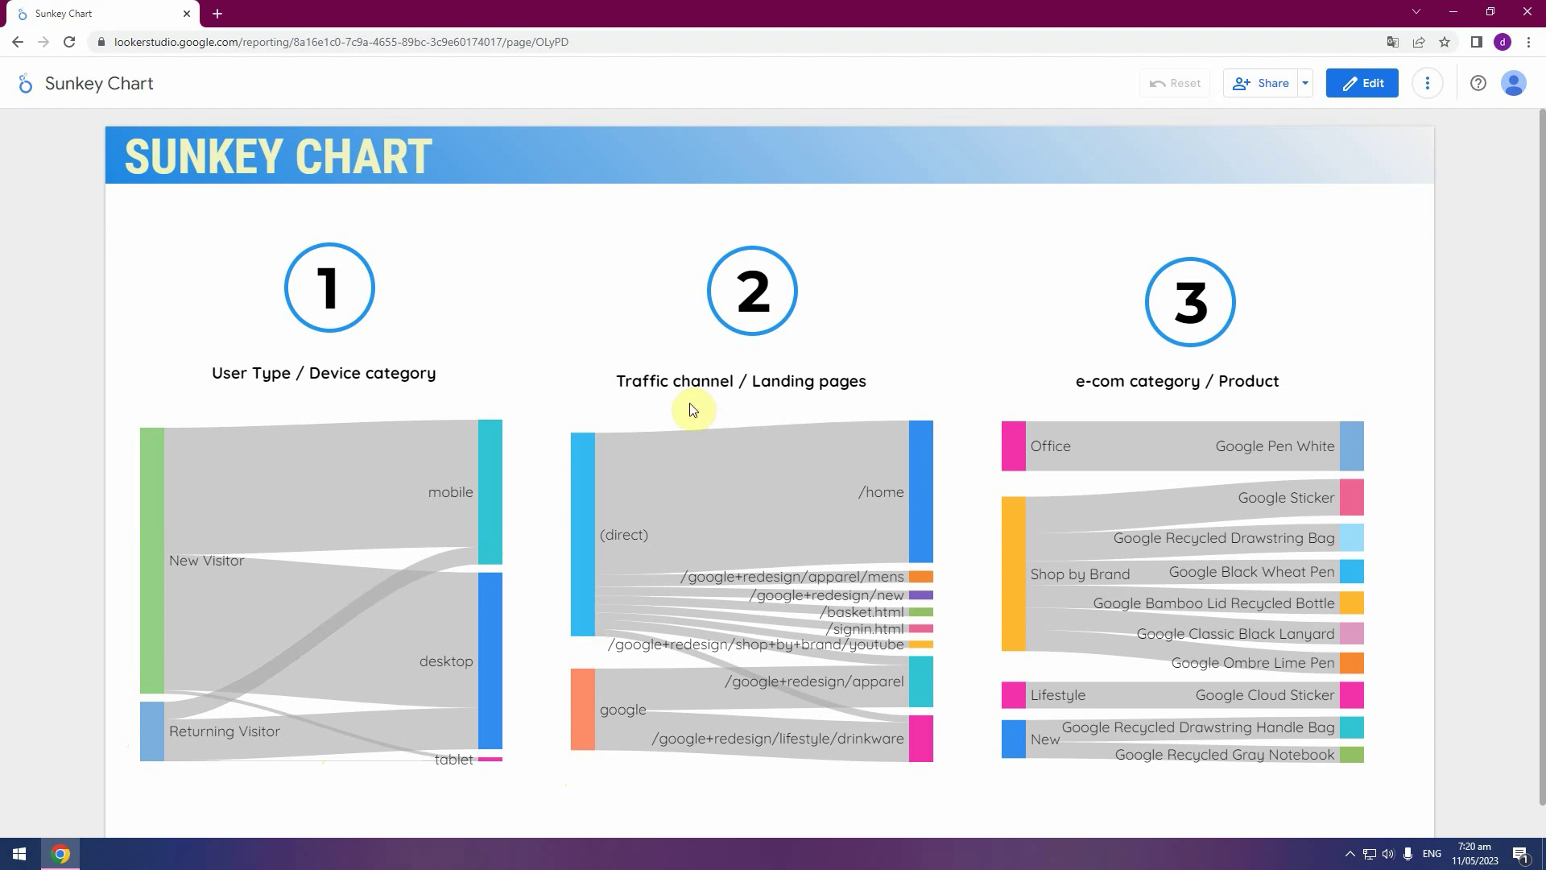
Start a blank report from Looker Studio home and bring up the Google Connectors list
mouse_move(904, 449)
mouse_move(1038, 471)
mouse_move(1117, 634)
mouse_move(1230, 568)
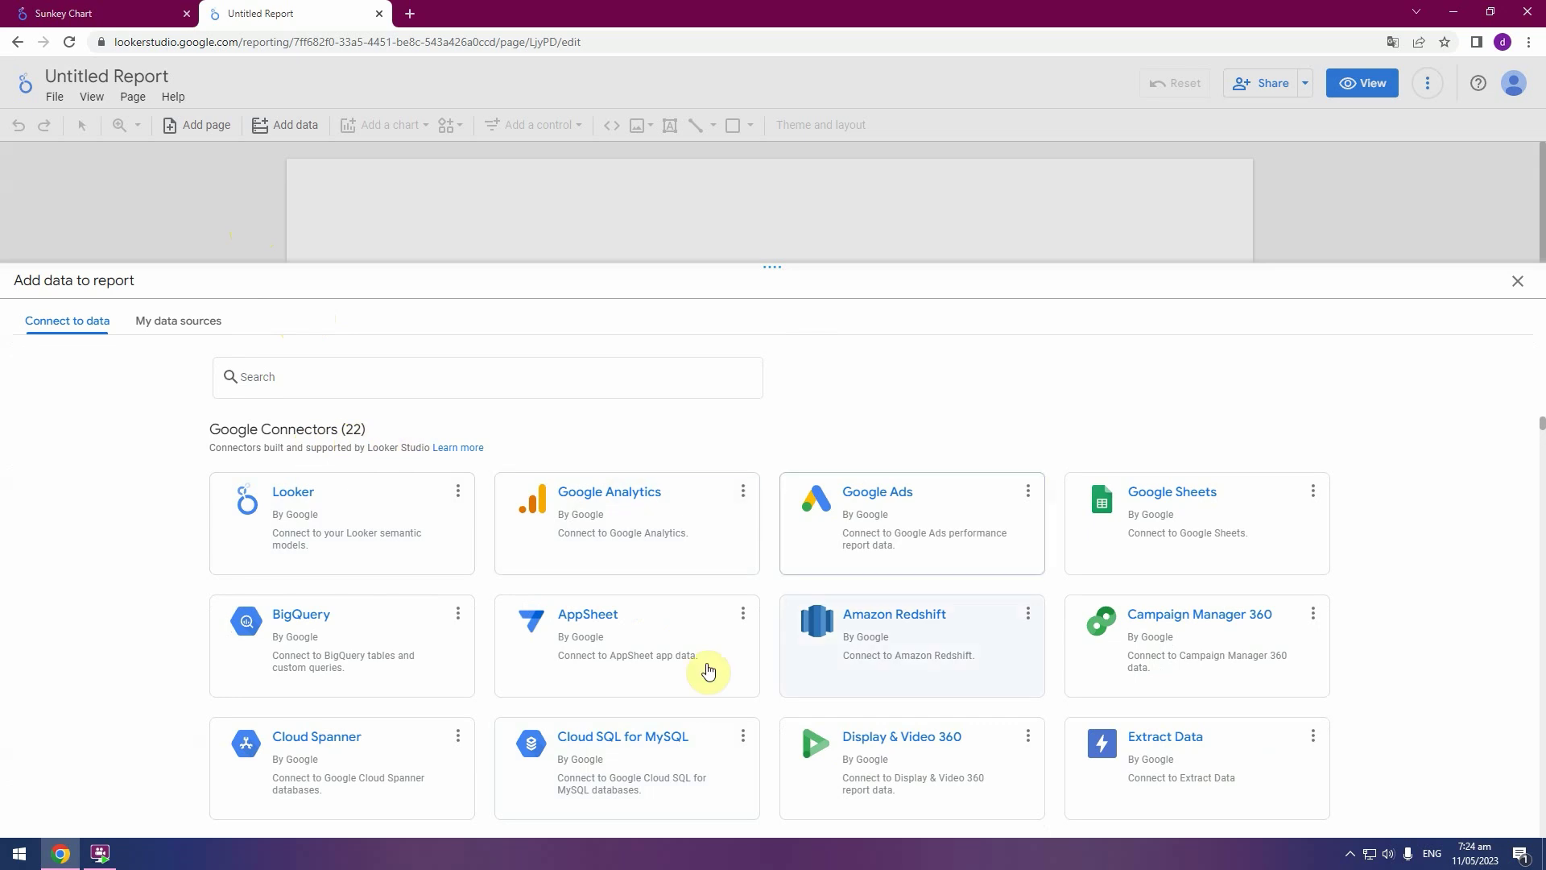
Add Google Analytics data from Demo Account, UA - Google Merch Shop, 1 Master View
click(702, 522)
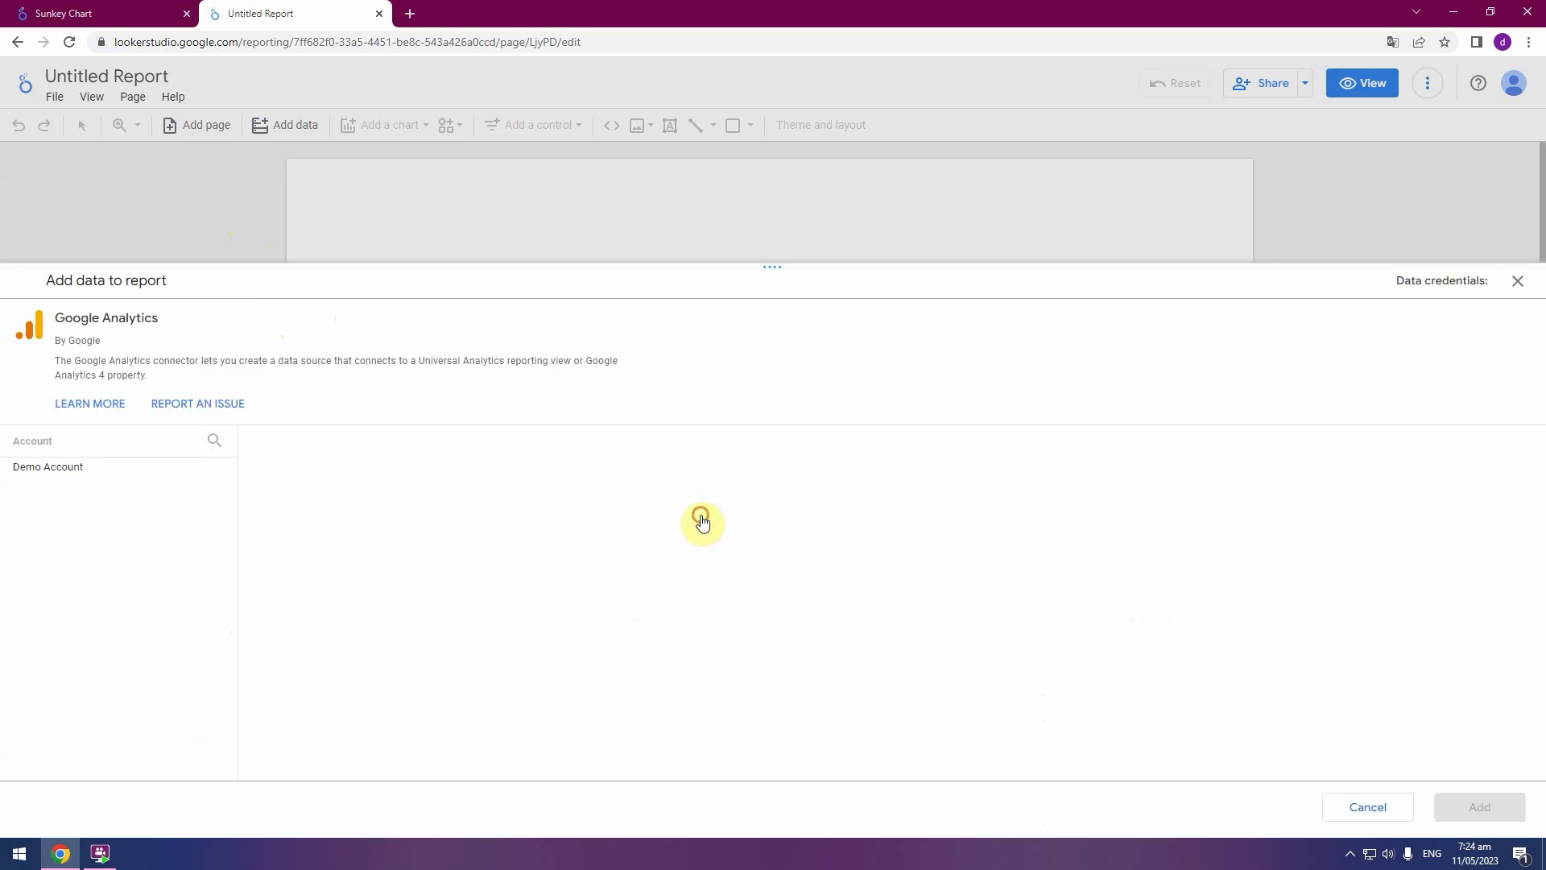
click(128, 475)
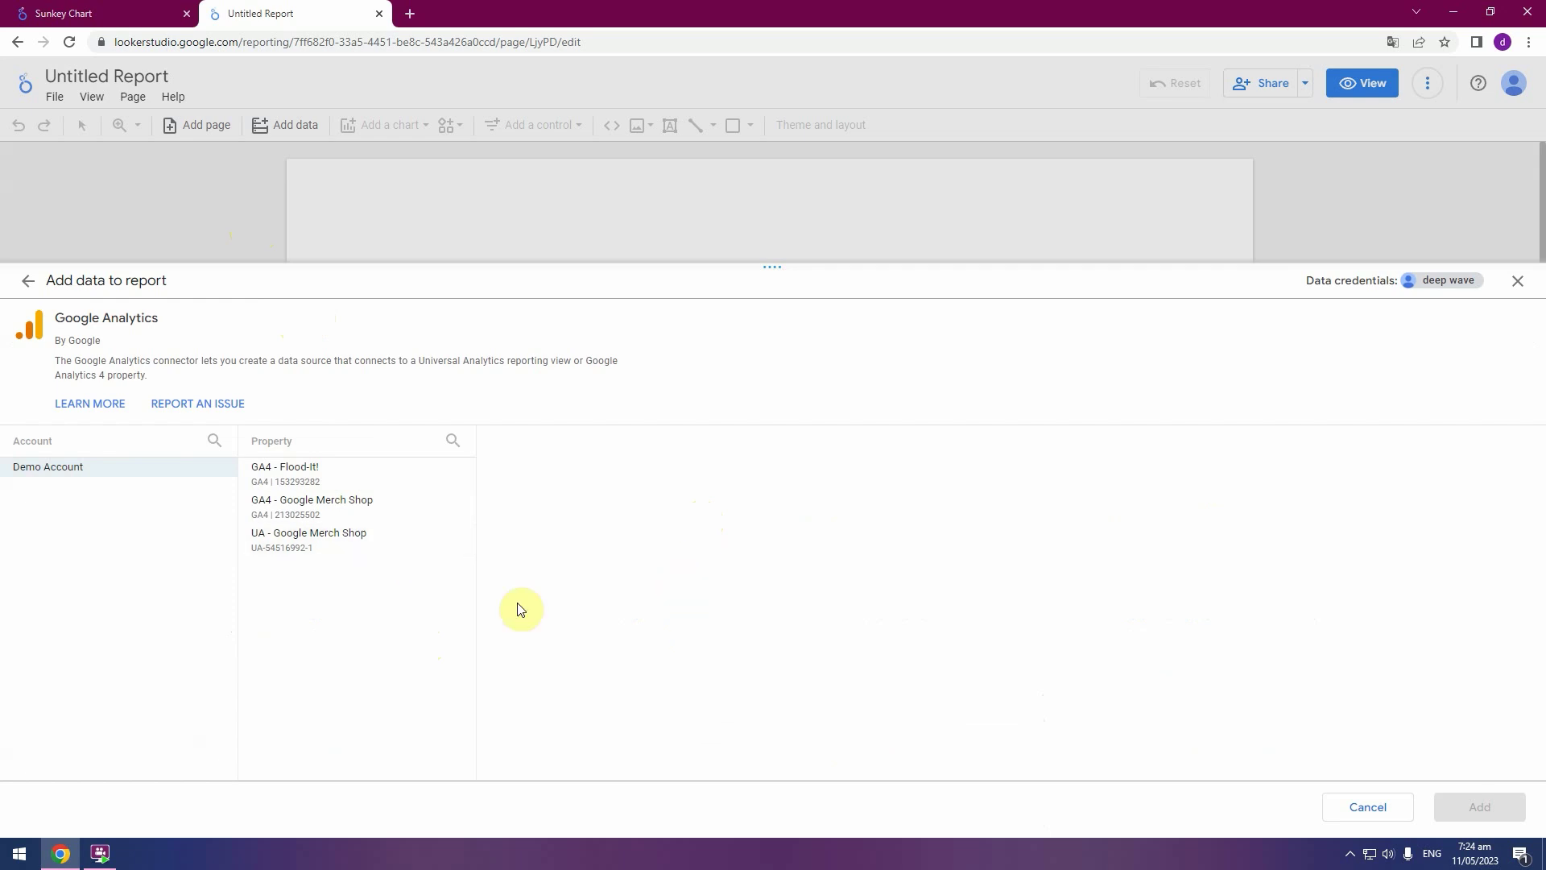
click(411, 541)
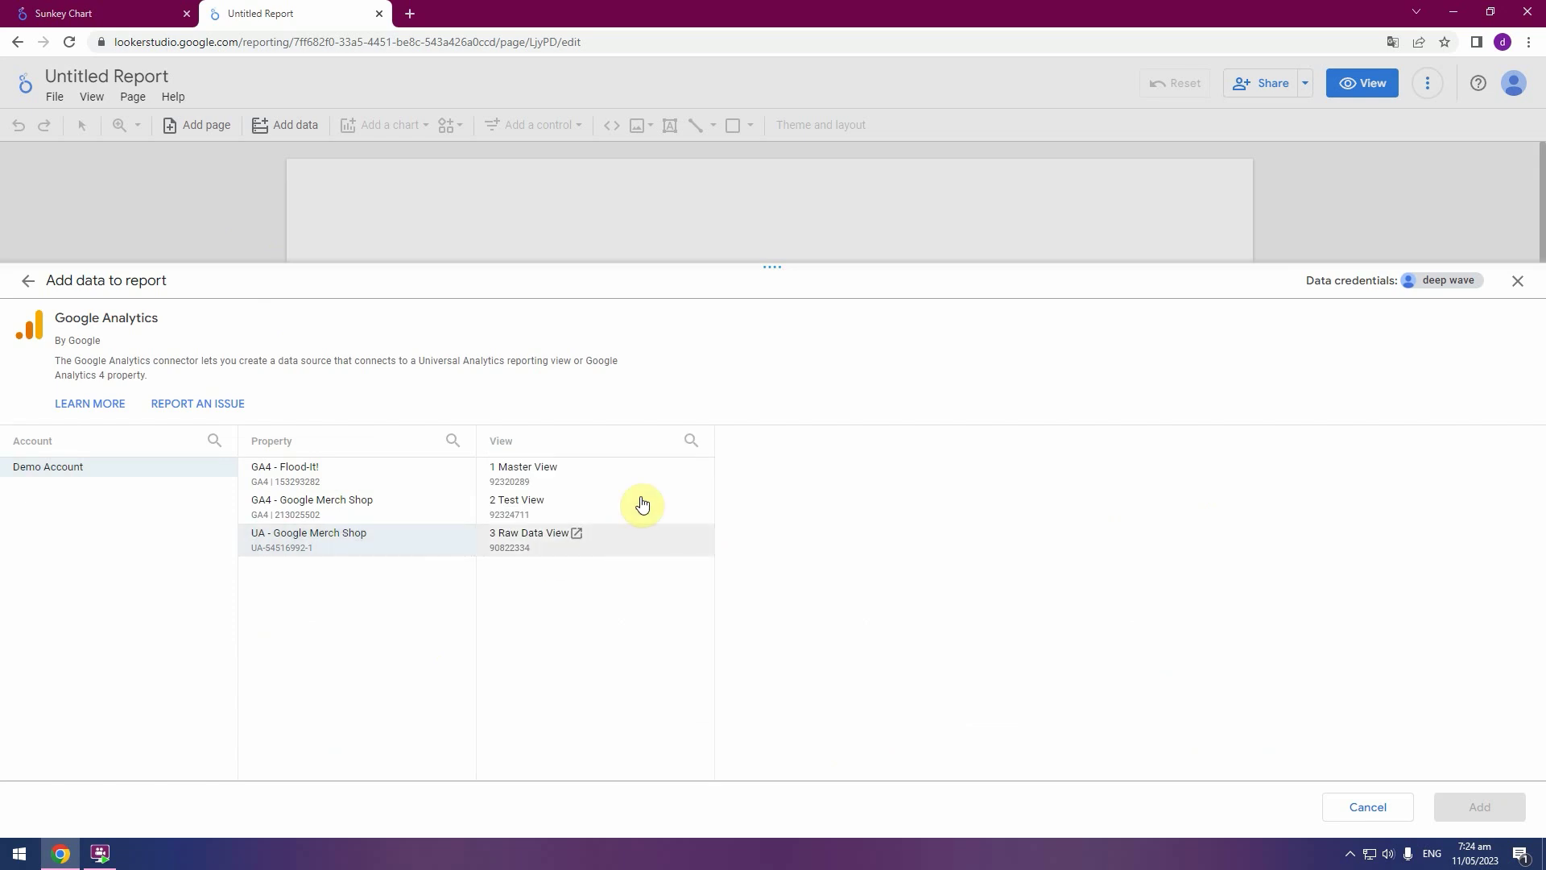
click(647, 477)
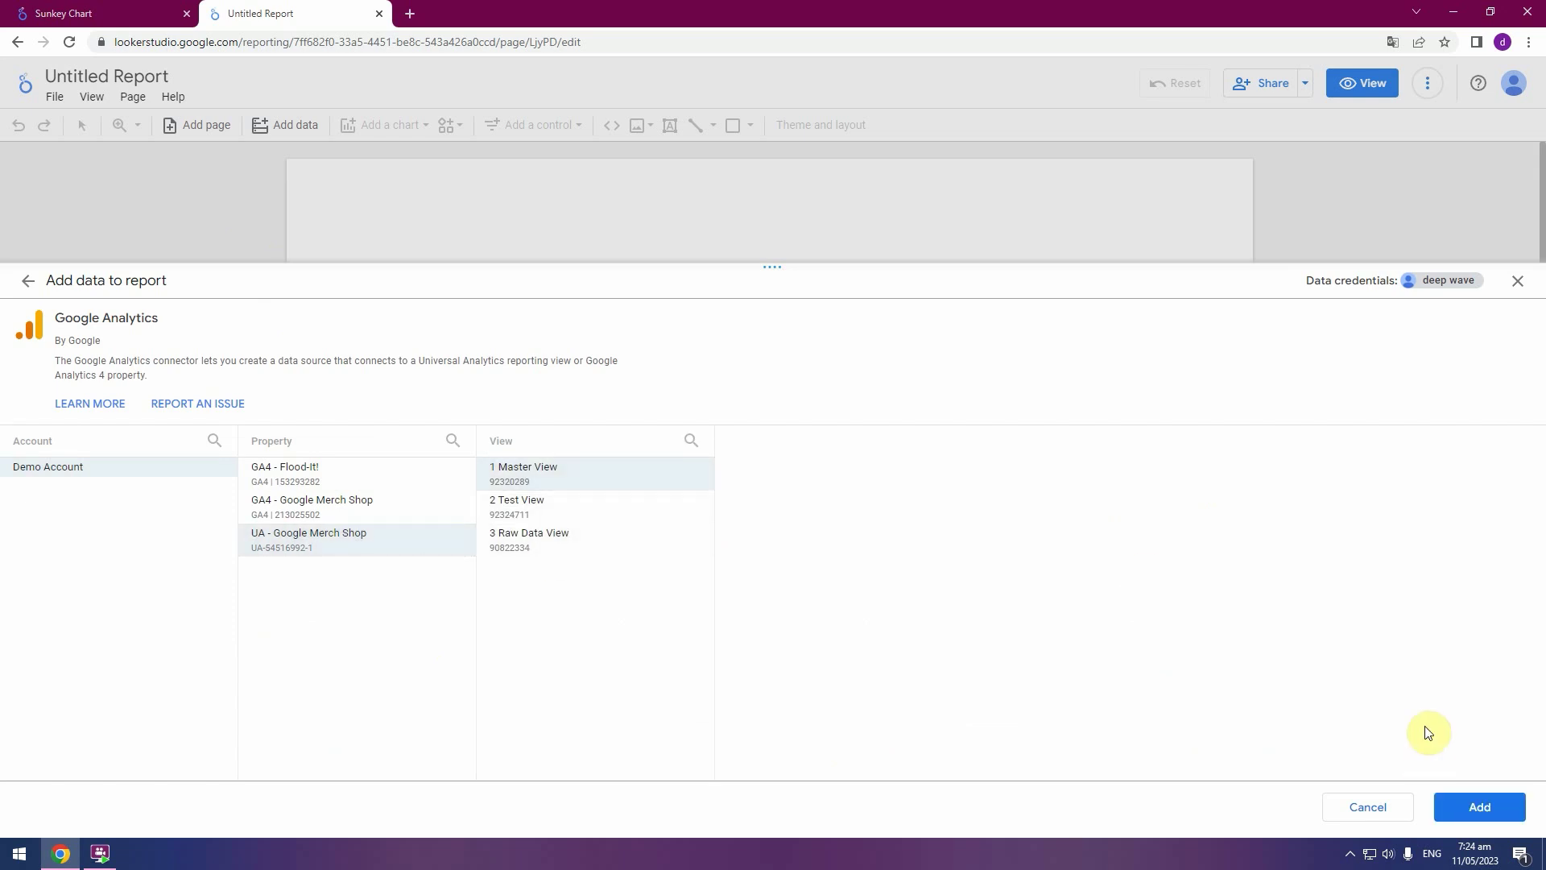
click(1477, 810)
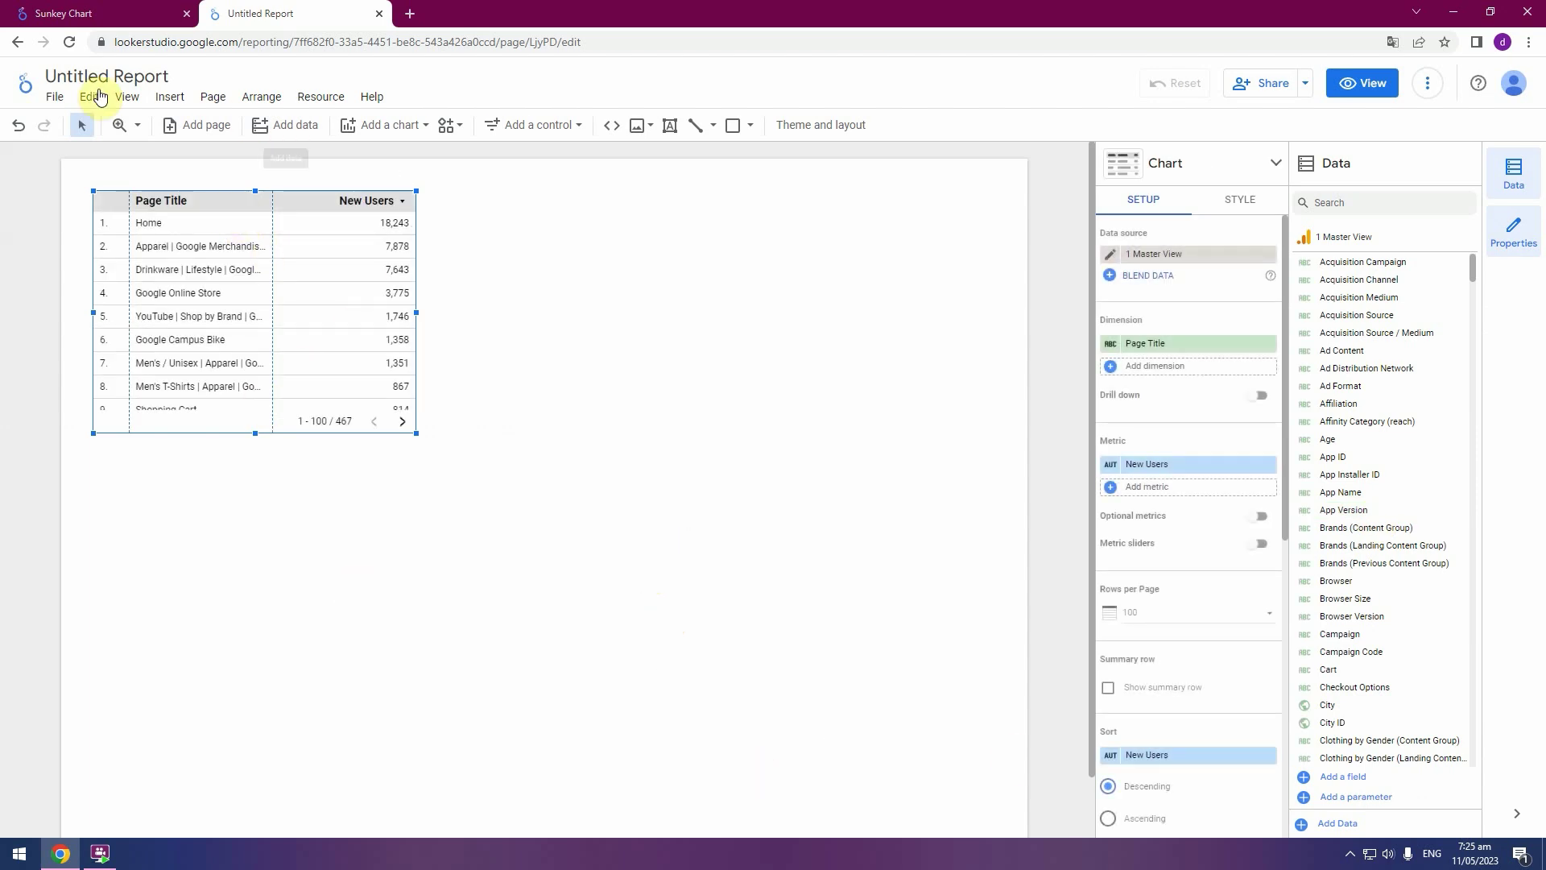
Delete the starter Page Title table and place a Sankey chart on the page
click(94, 14)
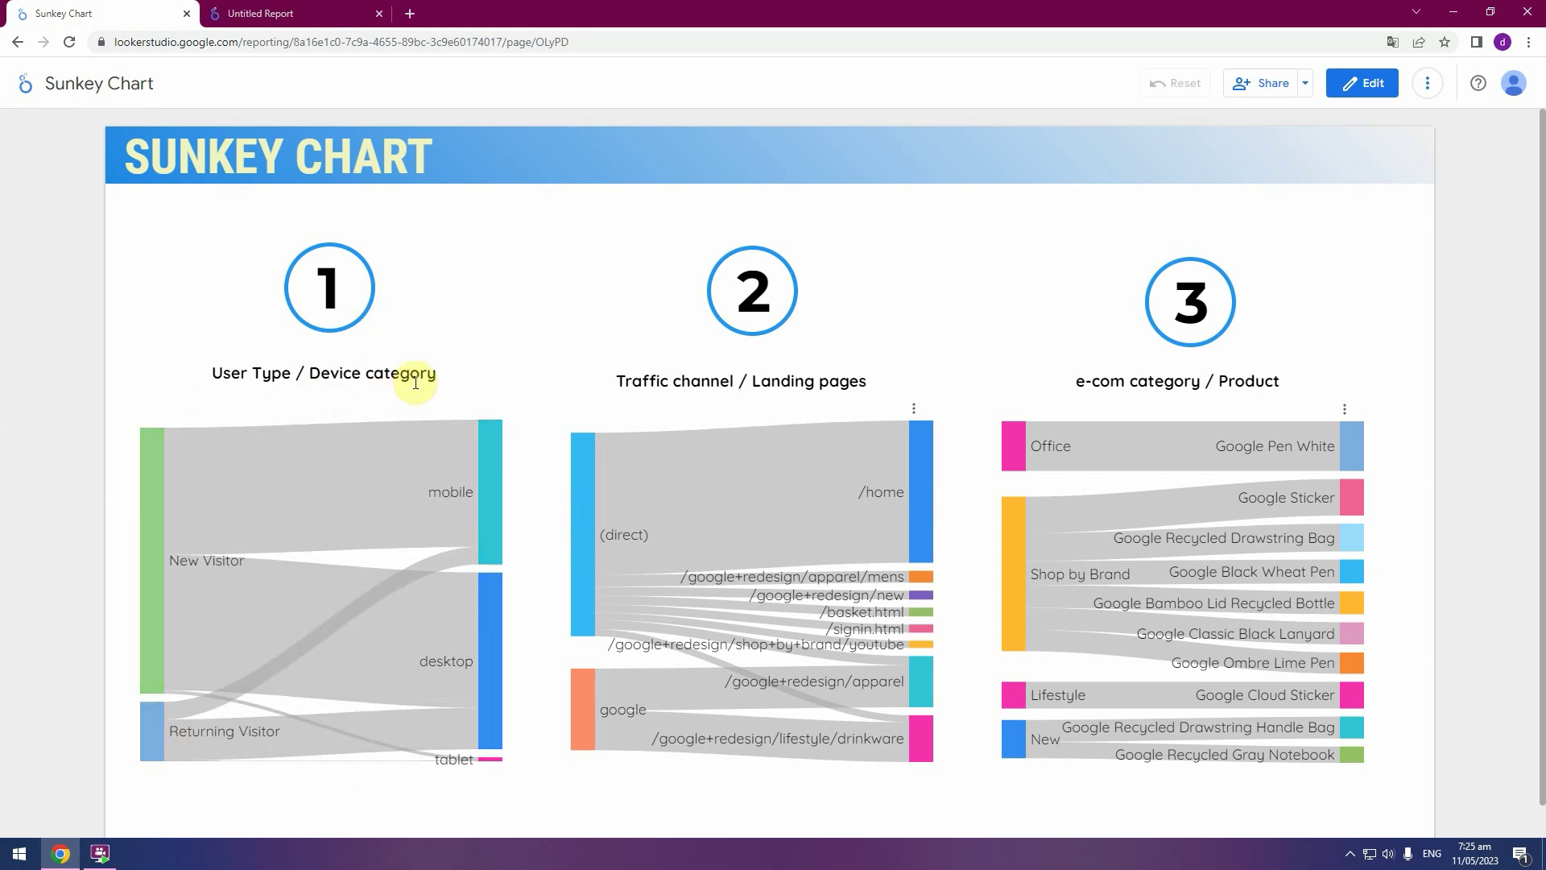
click(302, 16)
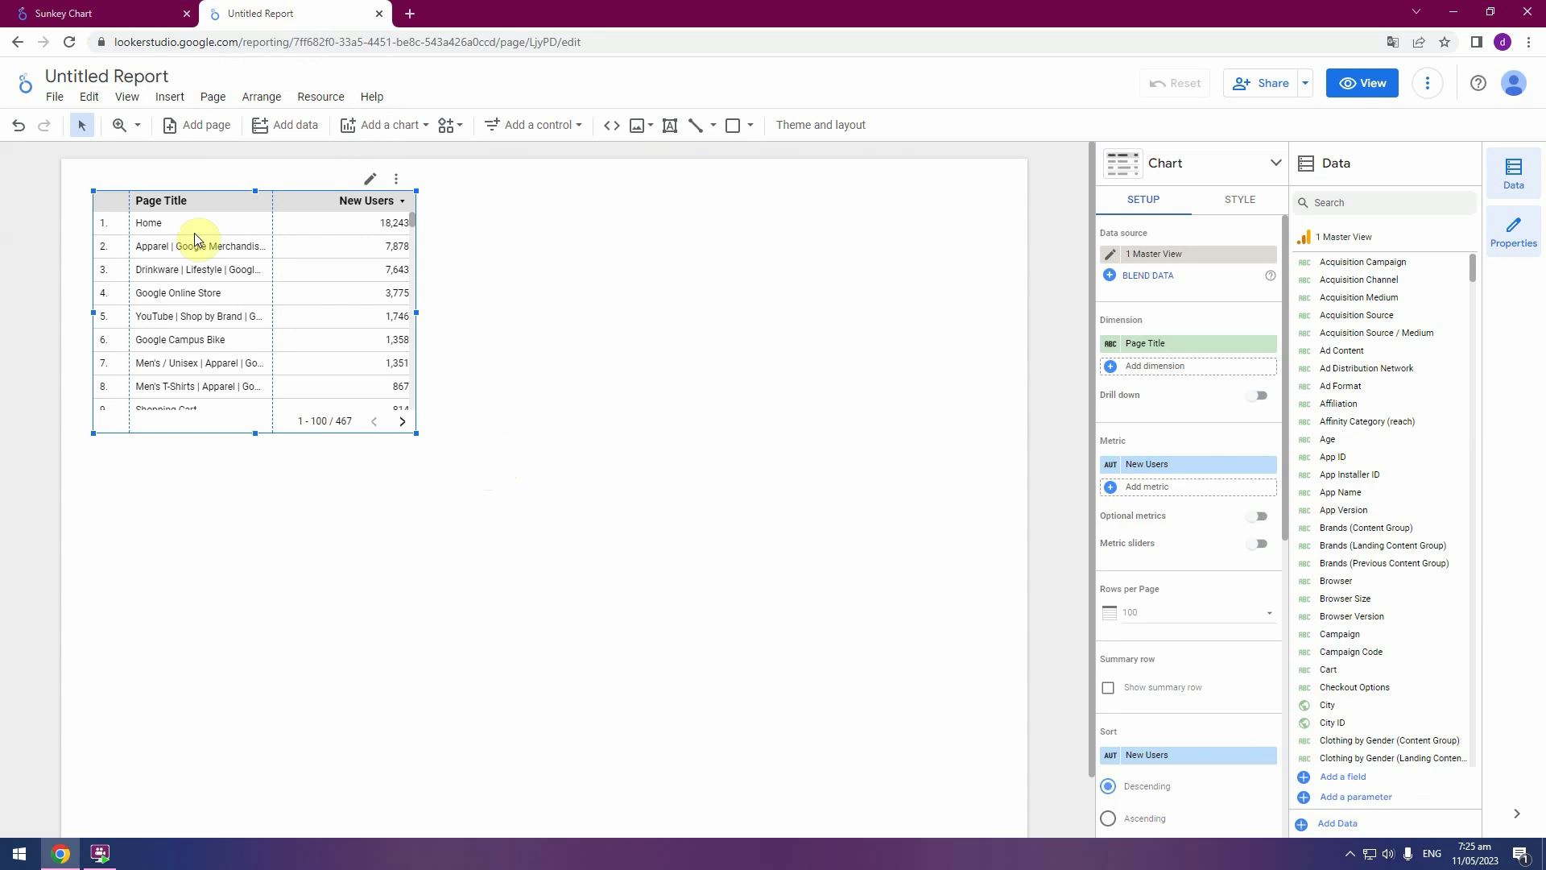
key(Delete)
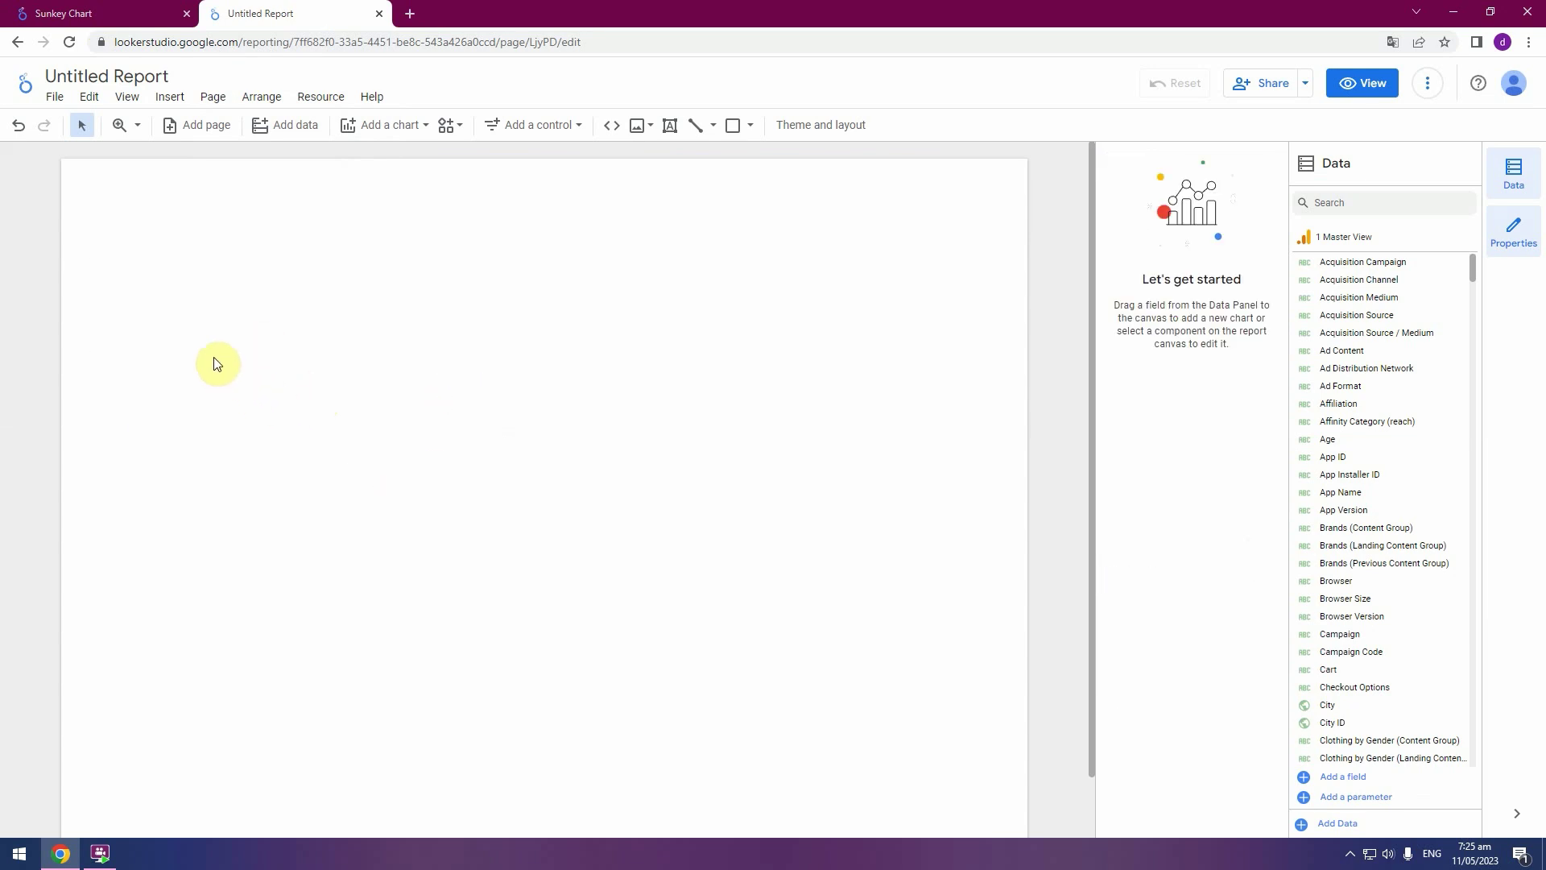
click(405, 128)
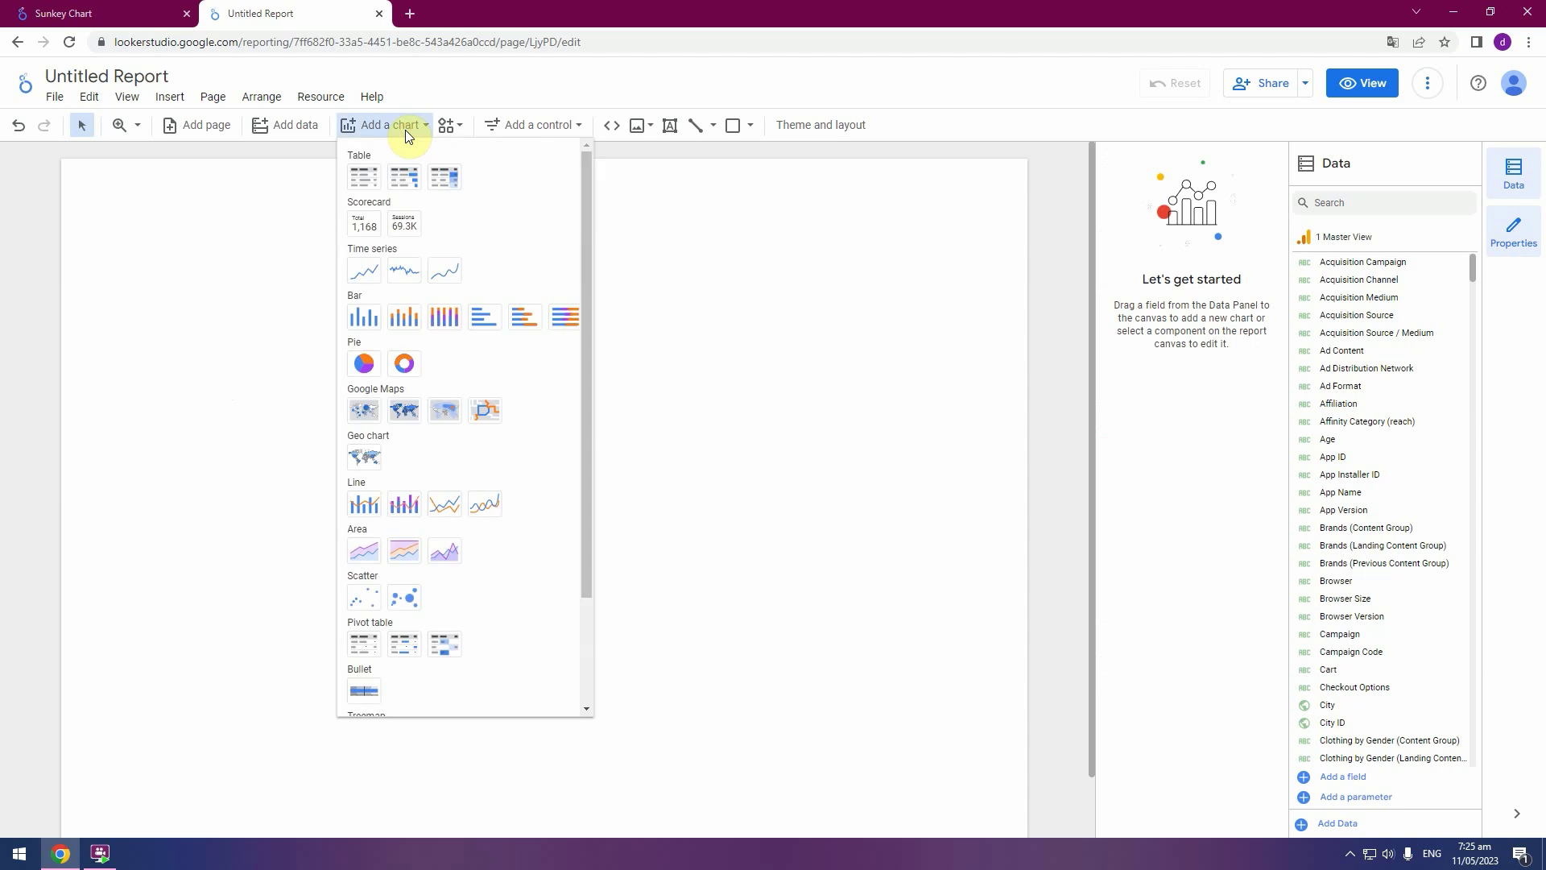
scroll(441, 288, down, 1)
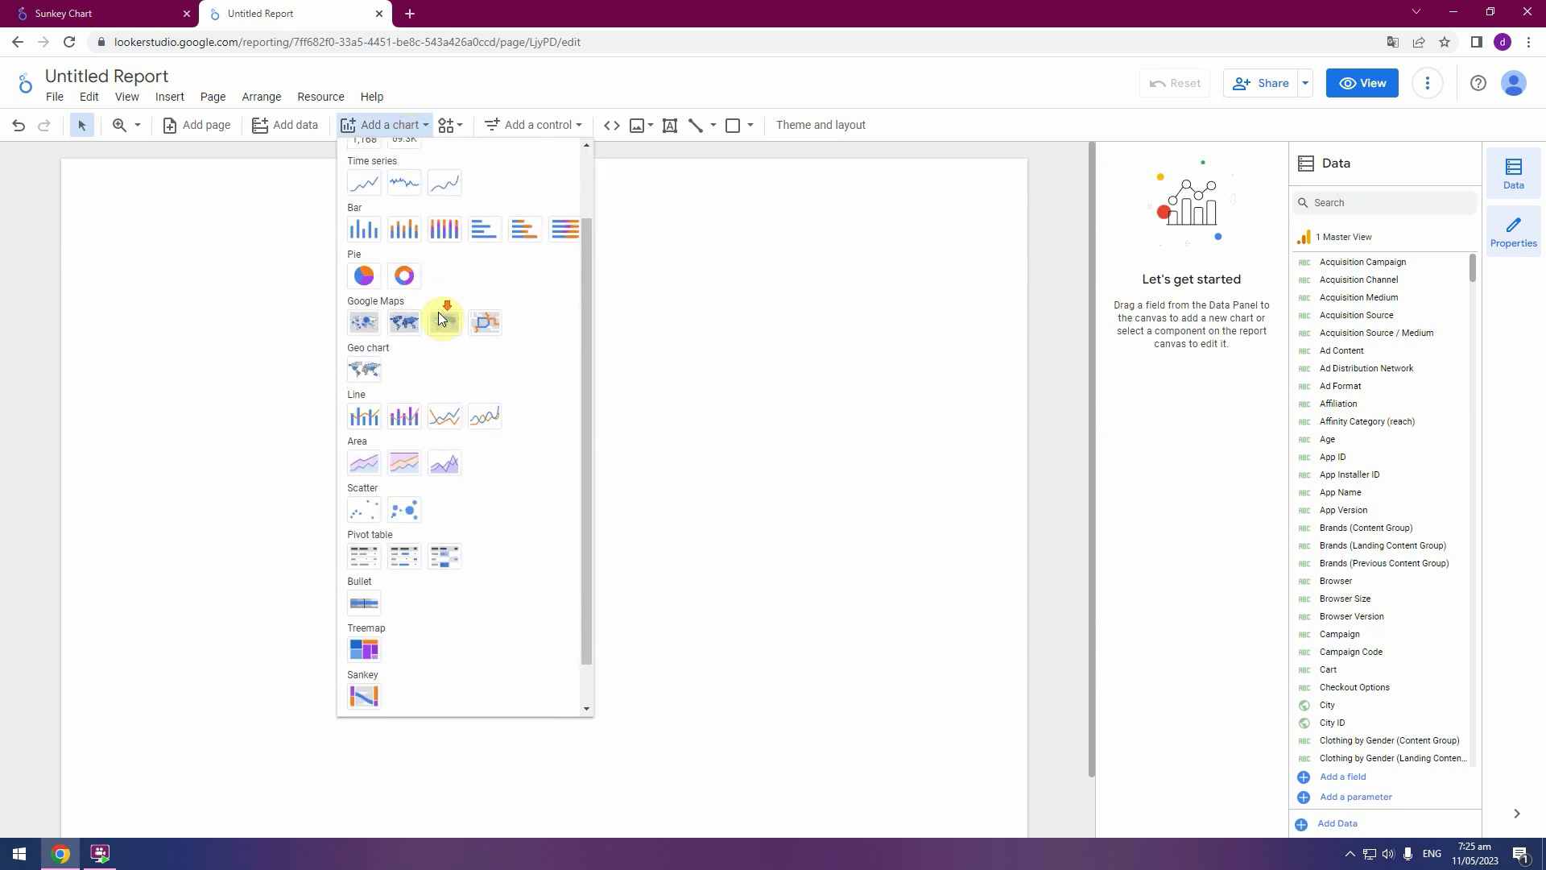
scroll(442, 317, down, 1)
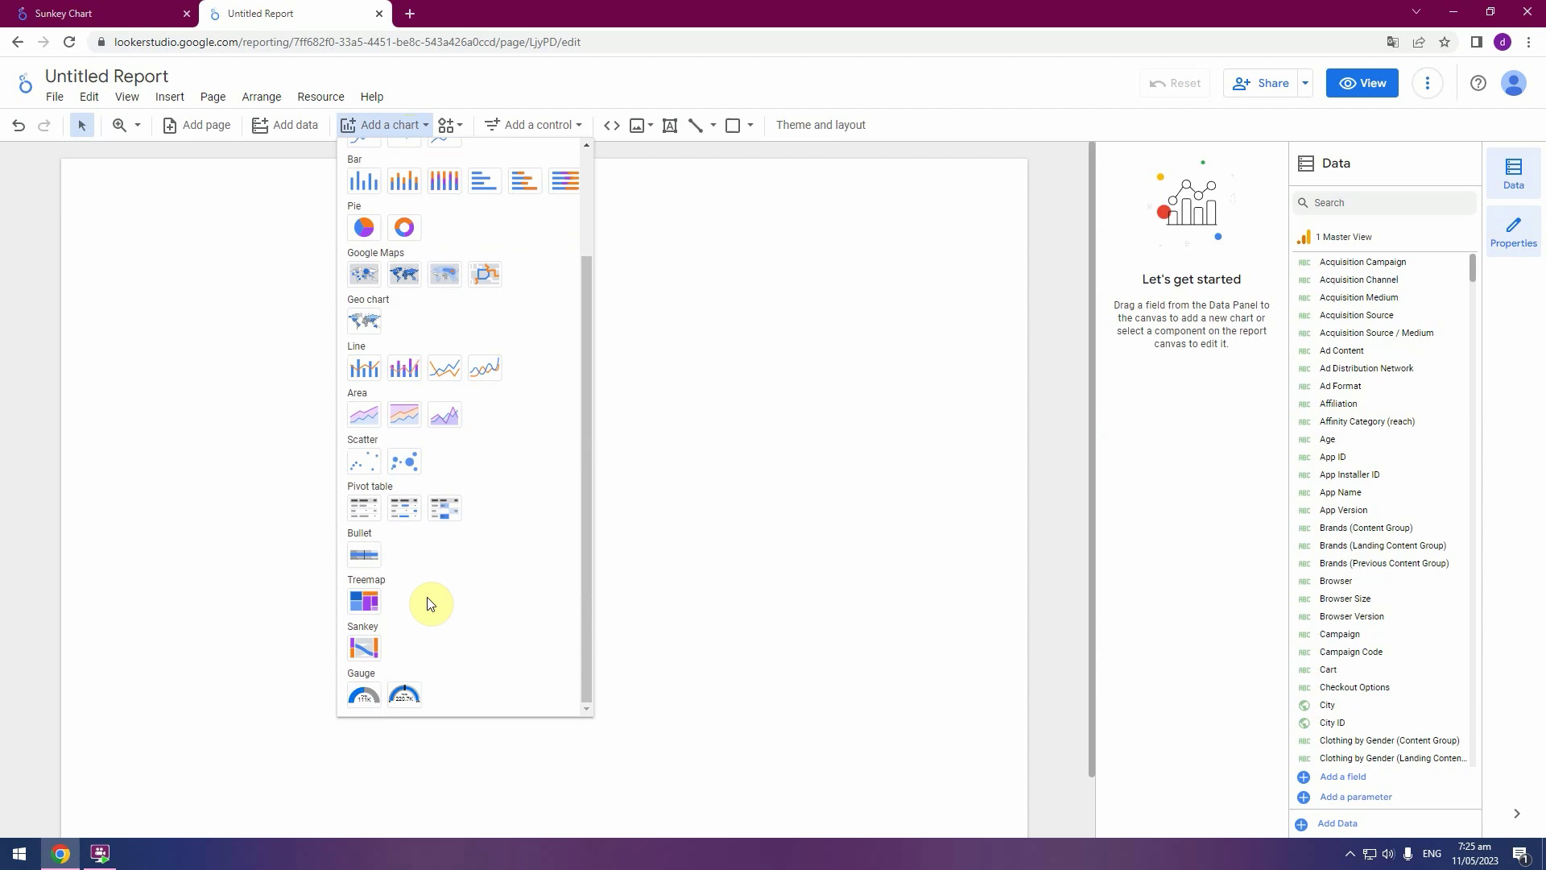
click(367, 642)
click(139, 284)
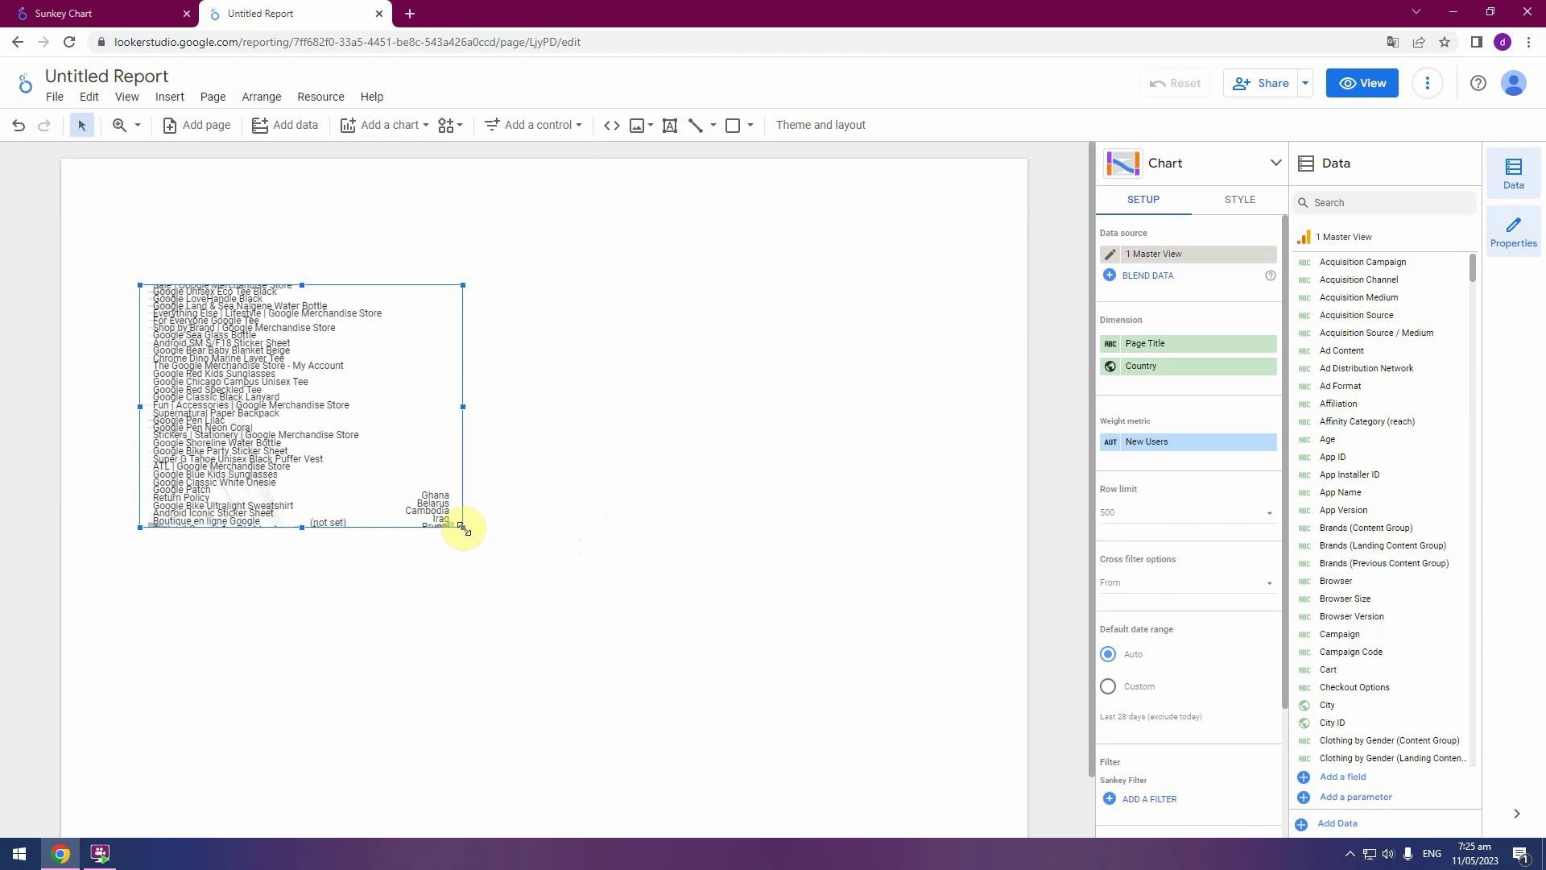
Enlarge and reposition the Sankey chart, then make Users its weight metric
drag(463, 527, 531, 701)
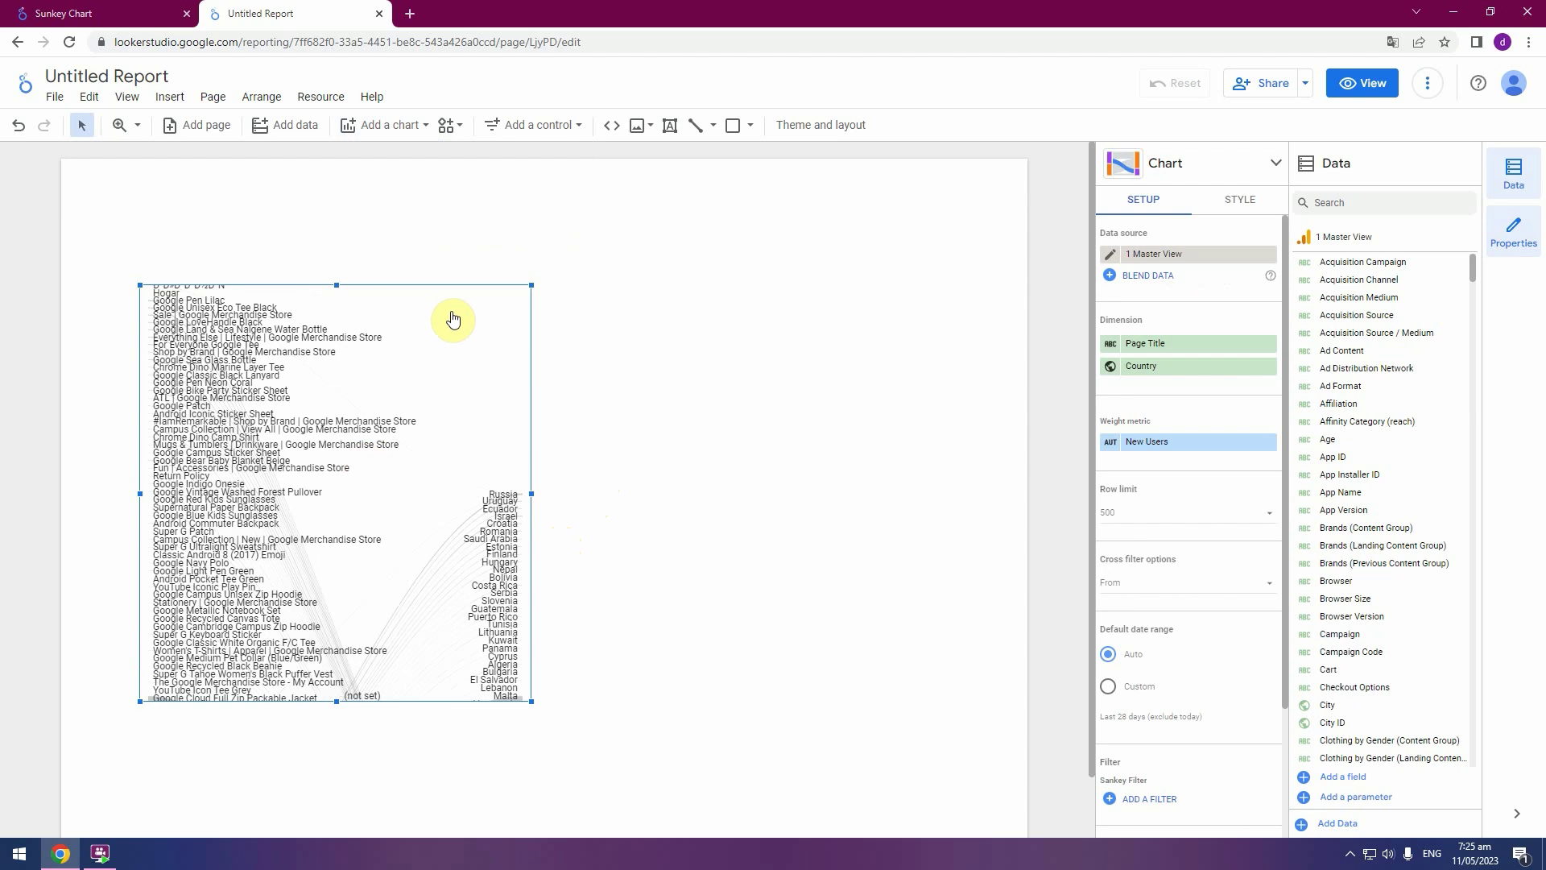
drag(452, 320, 432, 264)
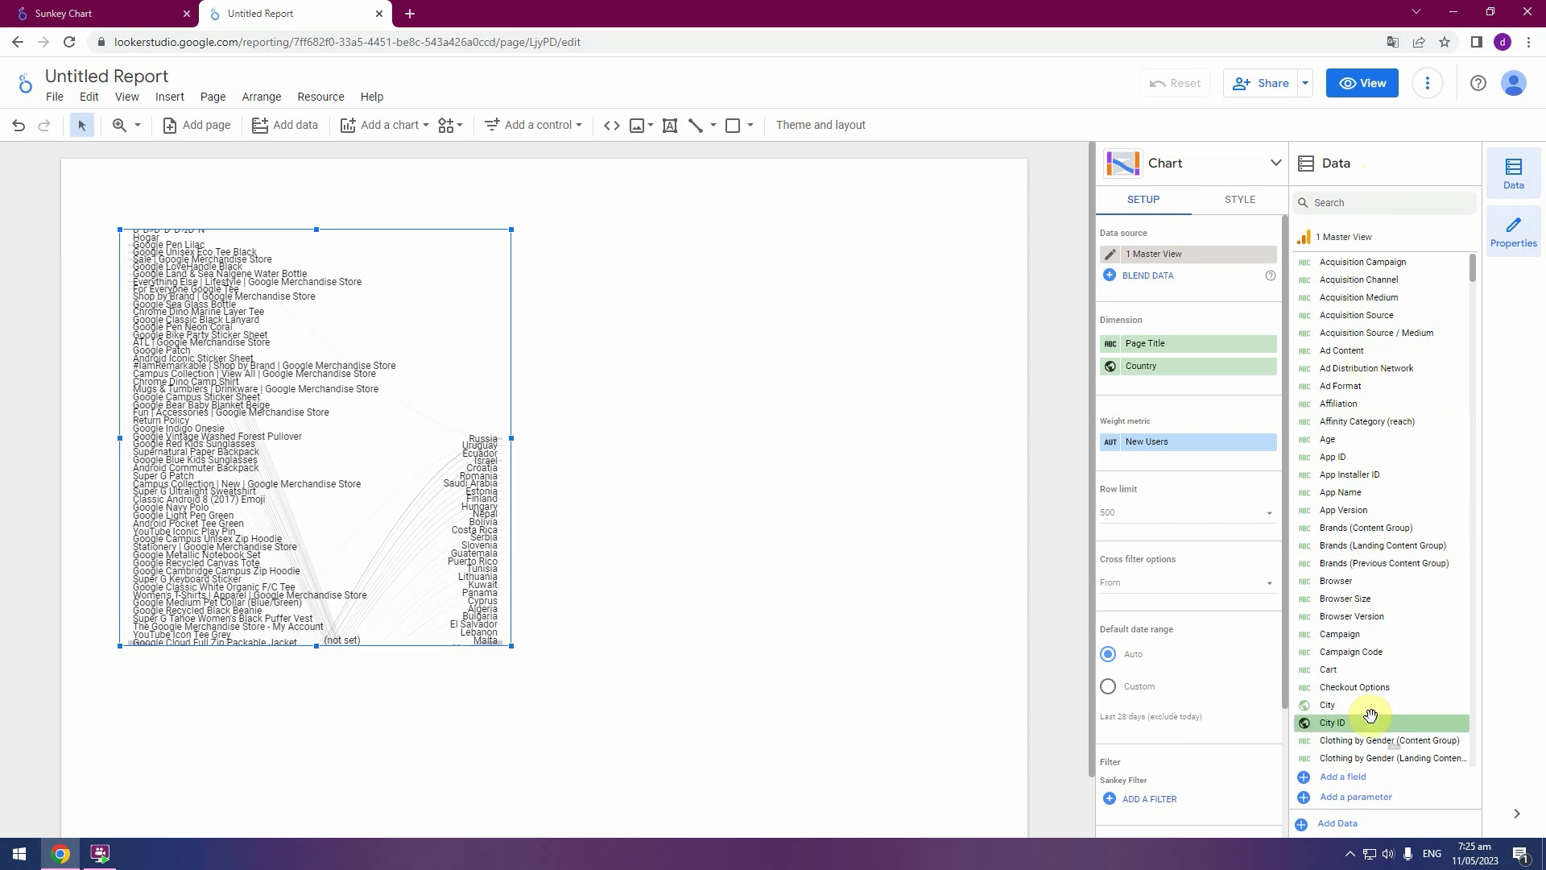
click(1389, 200)
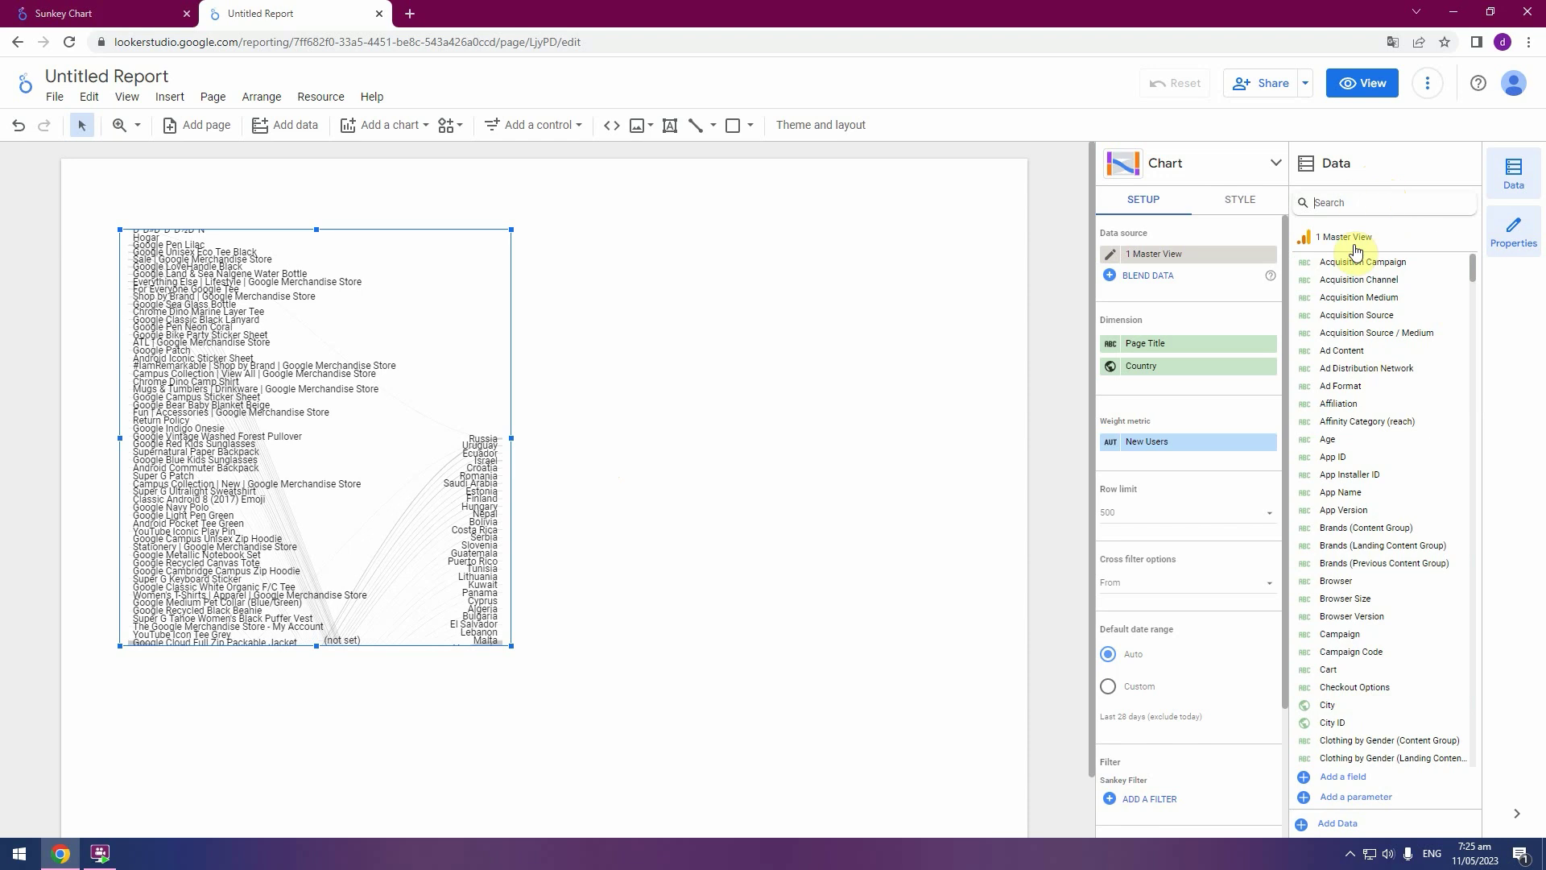
text(use)
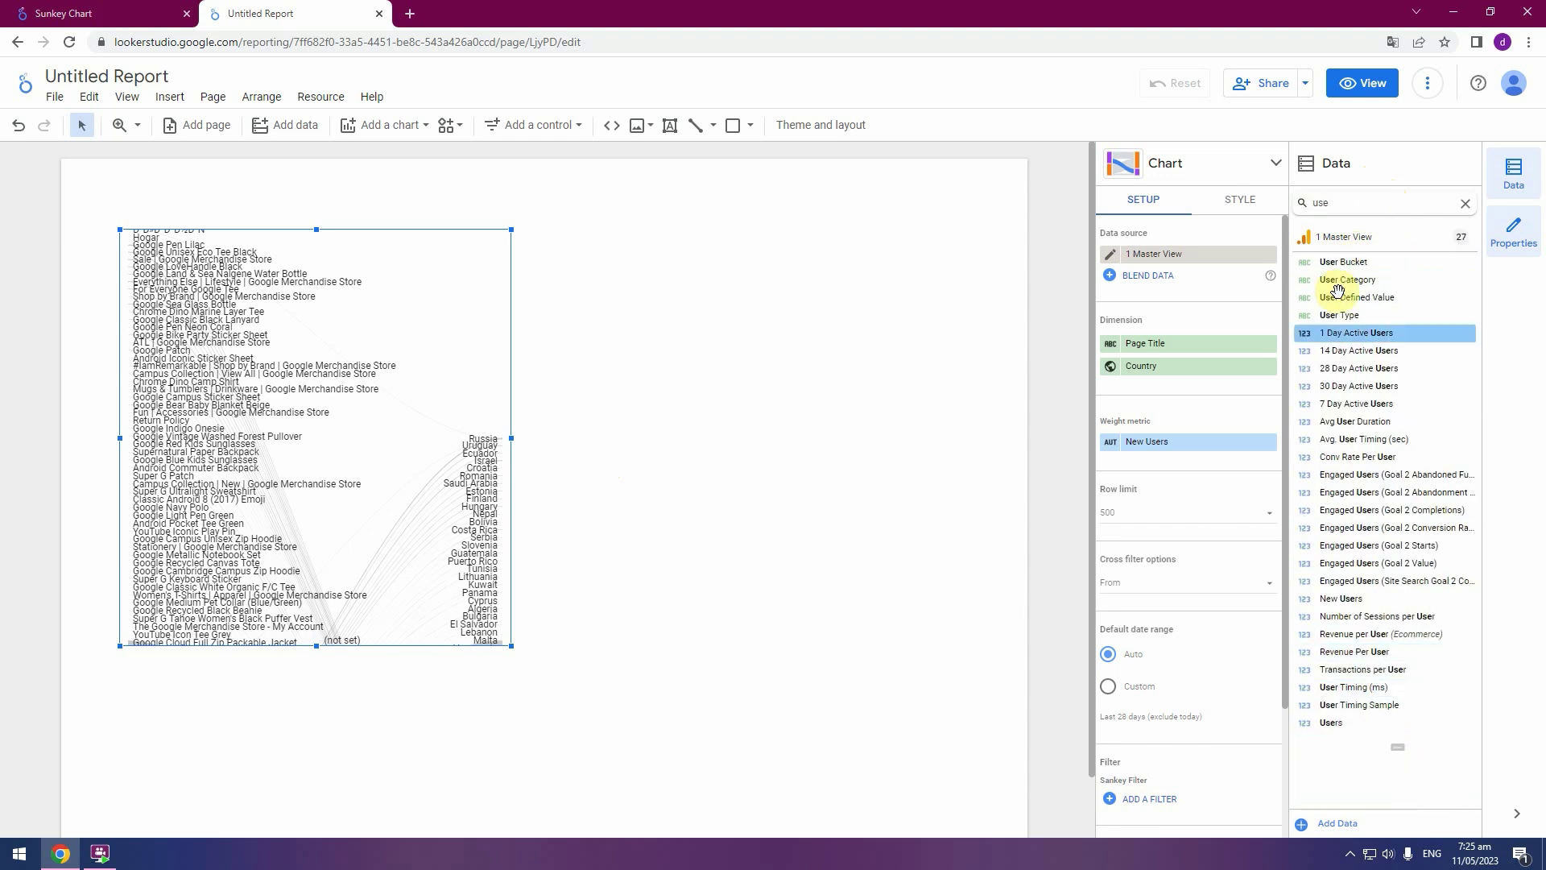
drag(1379, 726, 1184, 452)
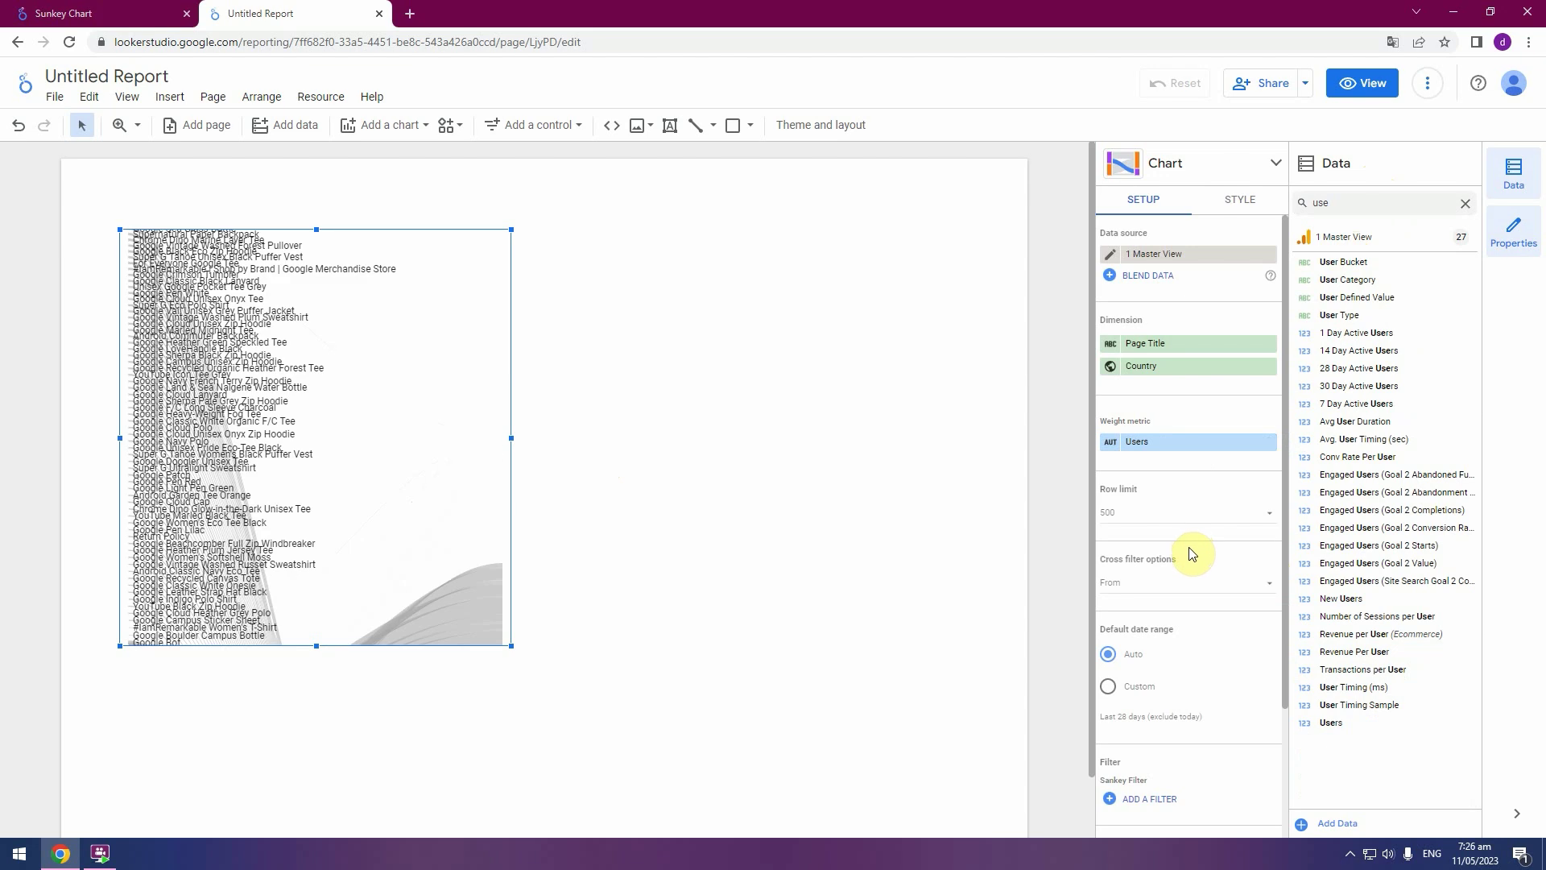
Set the chart's dimensions to User Type and Device Category
double_click(1337, 203)
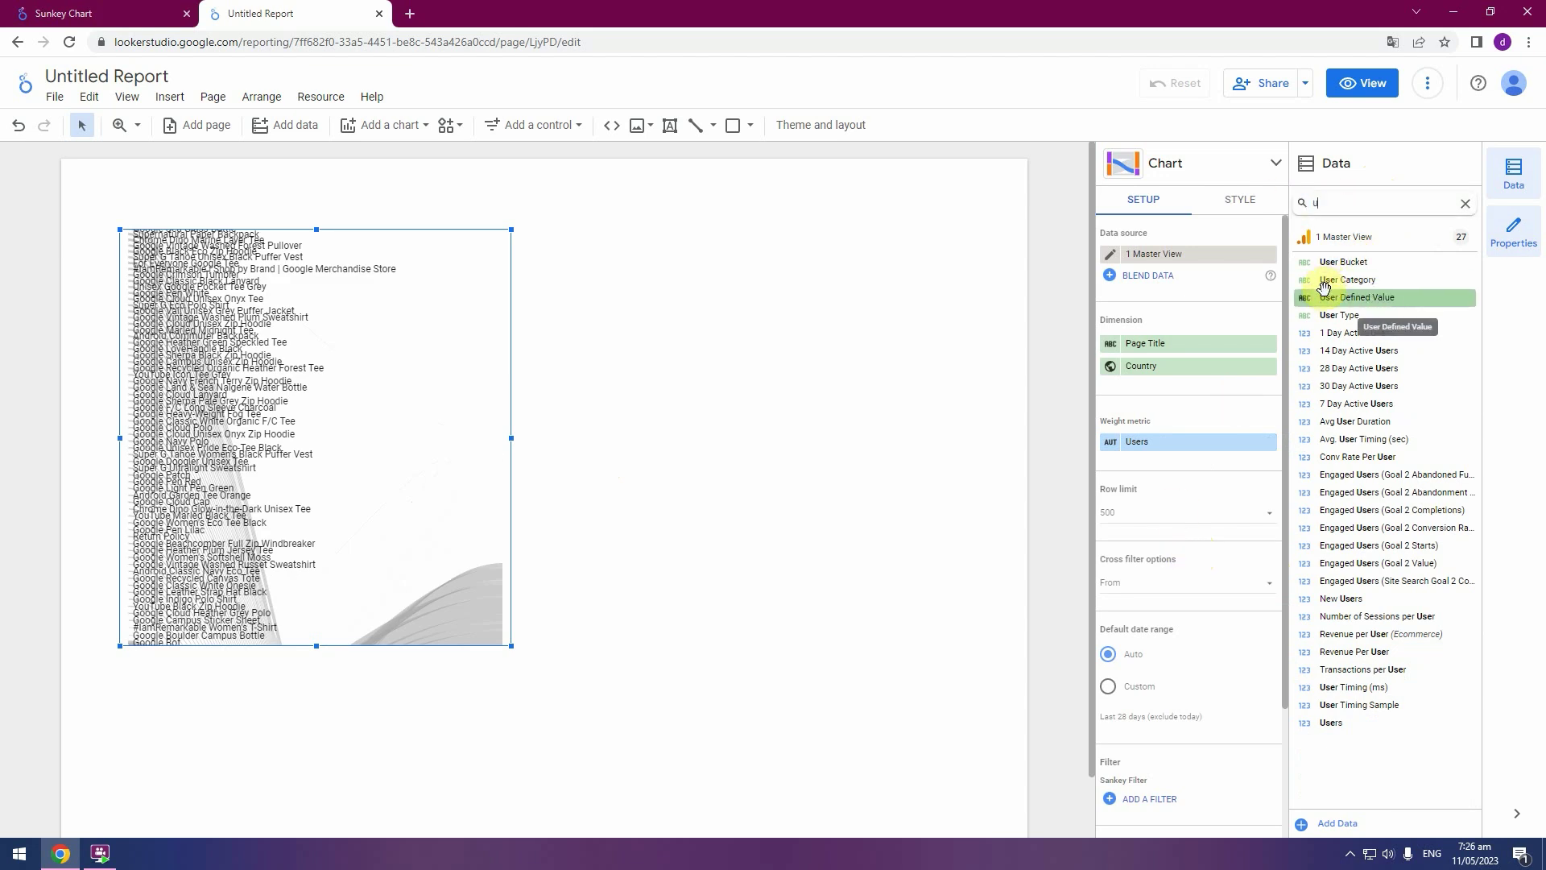
text(user)
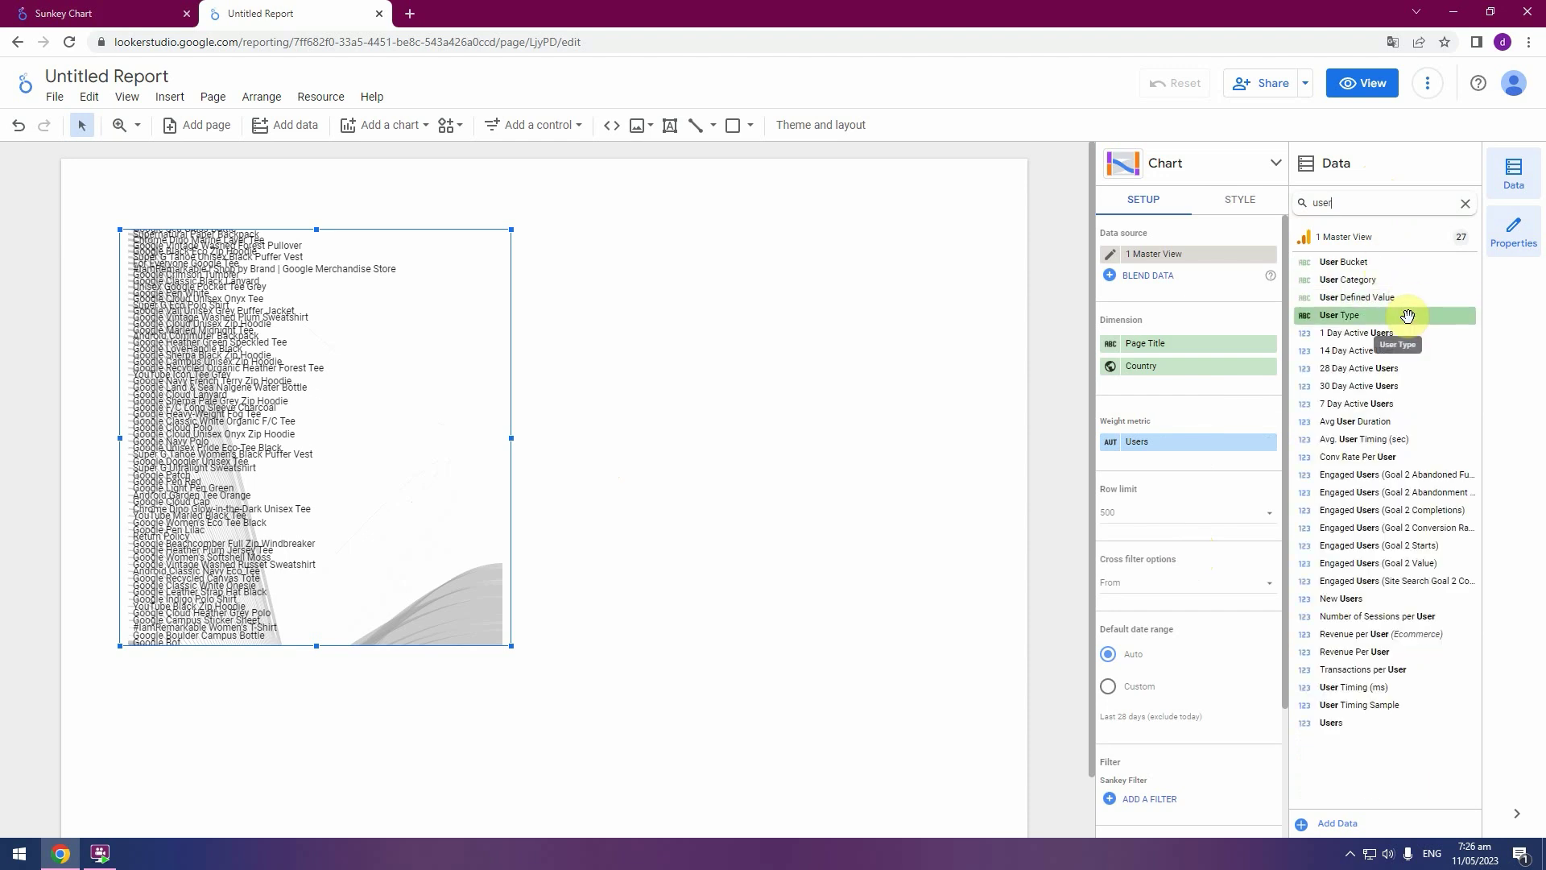
drag(1408, 316, 1216, 351)
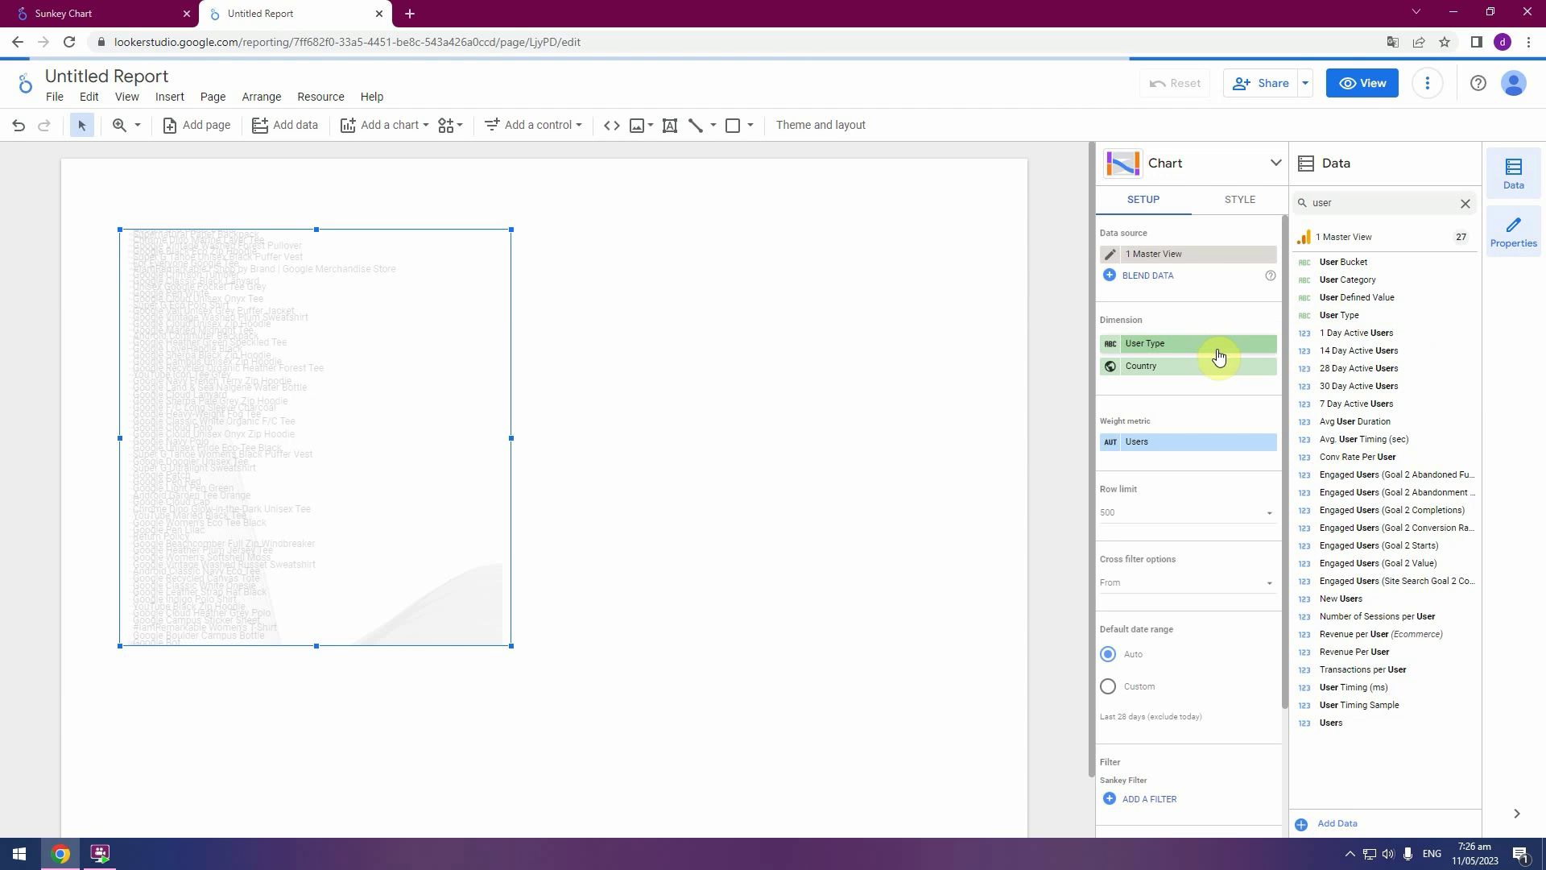
double_click(1360, 215)
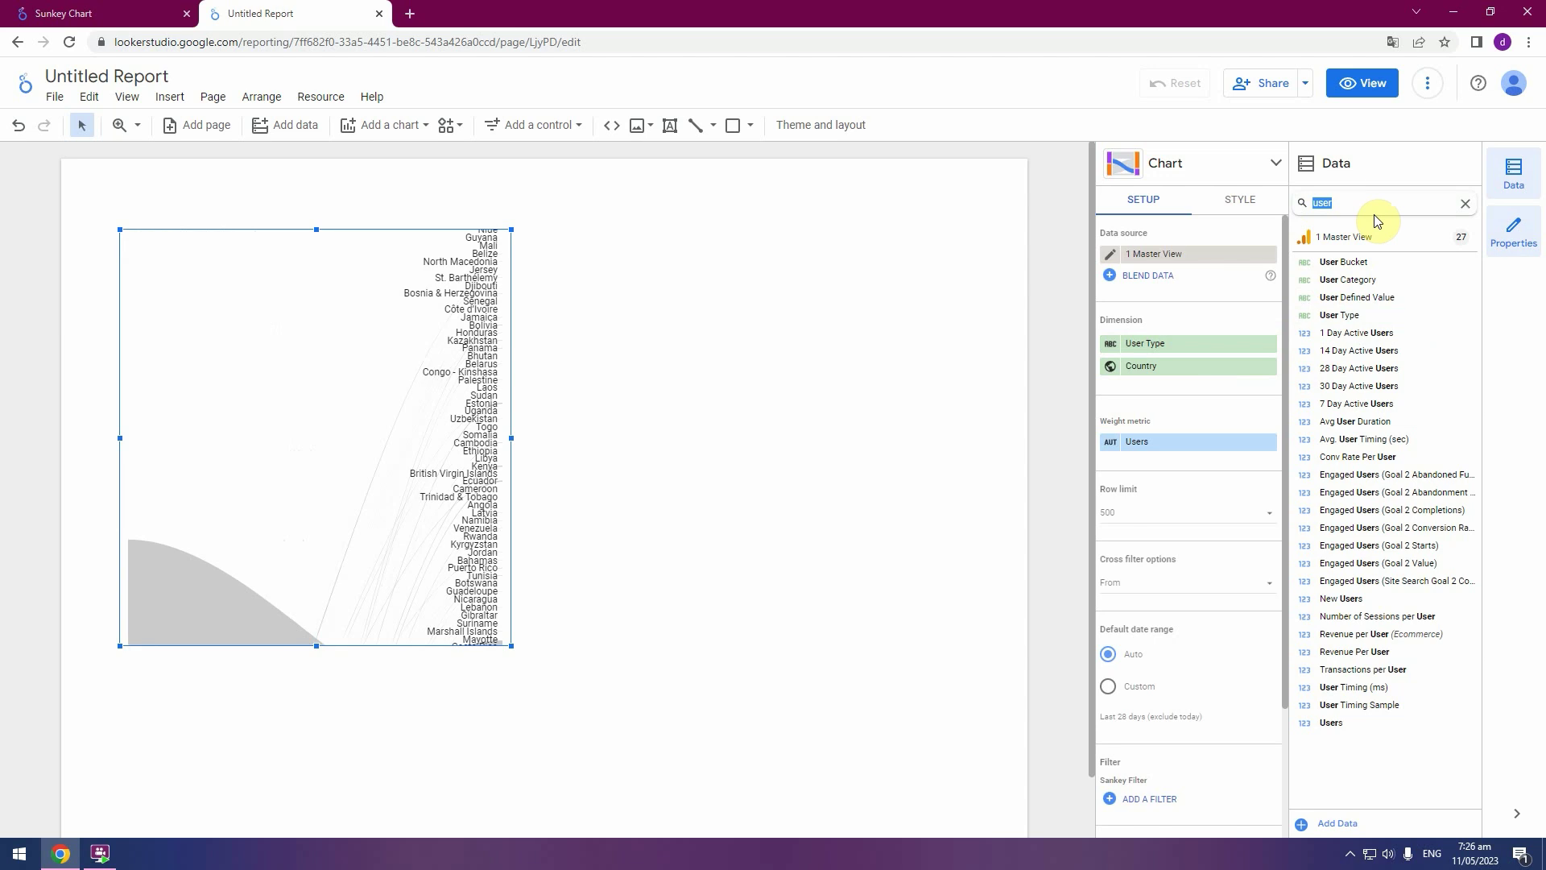
text(device)
drag(1352, 262, 1228, 373)
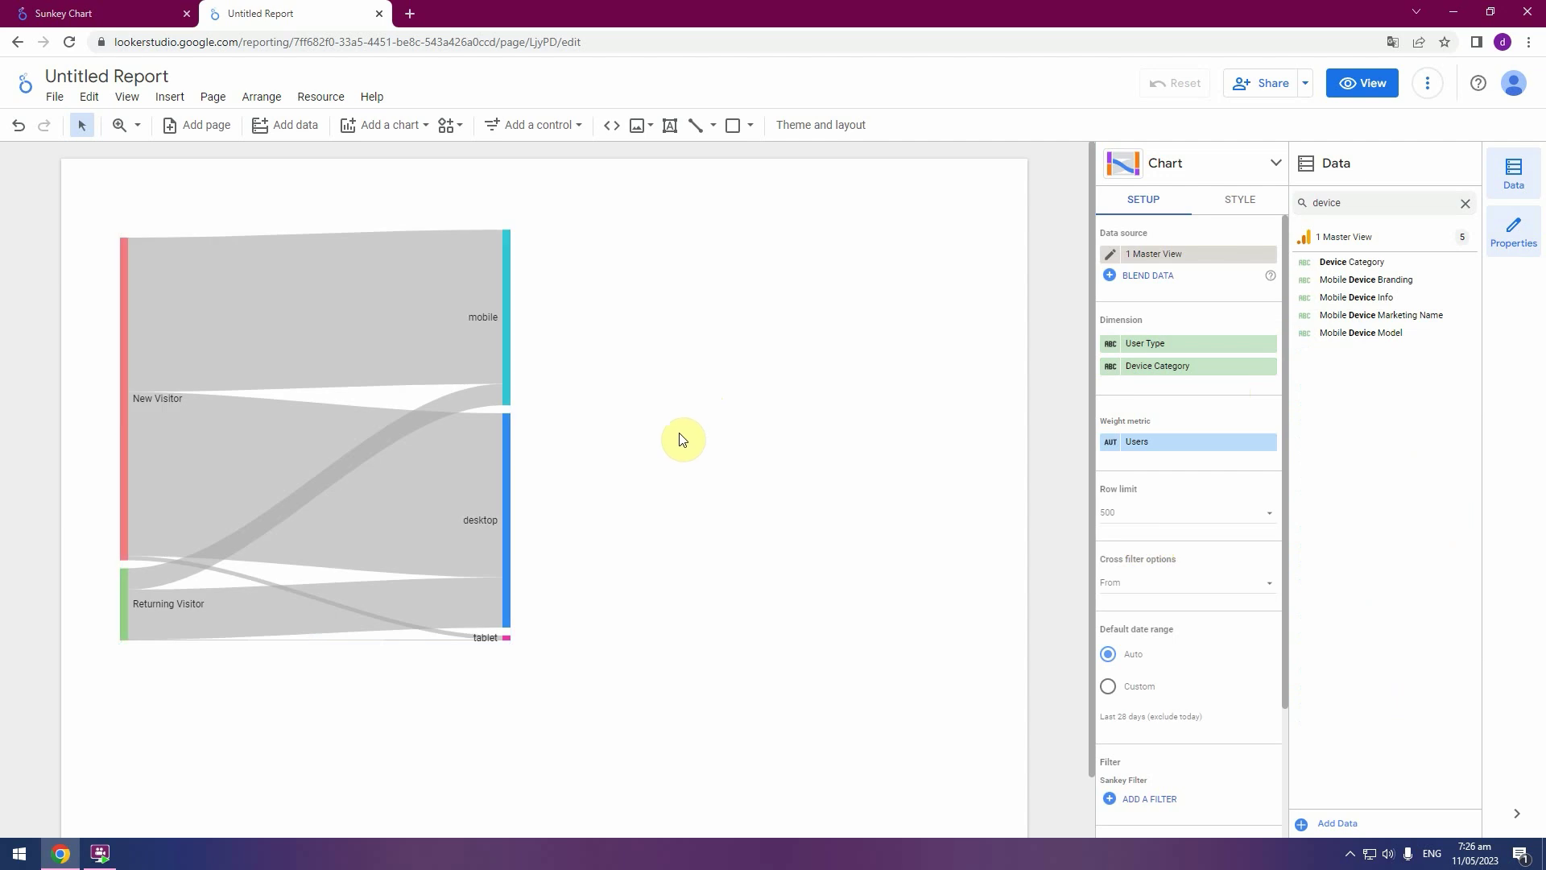
Compare with the example report and move the Sankey chart lower on the page
click(644, 456)
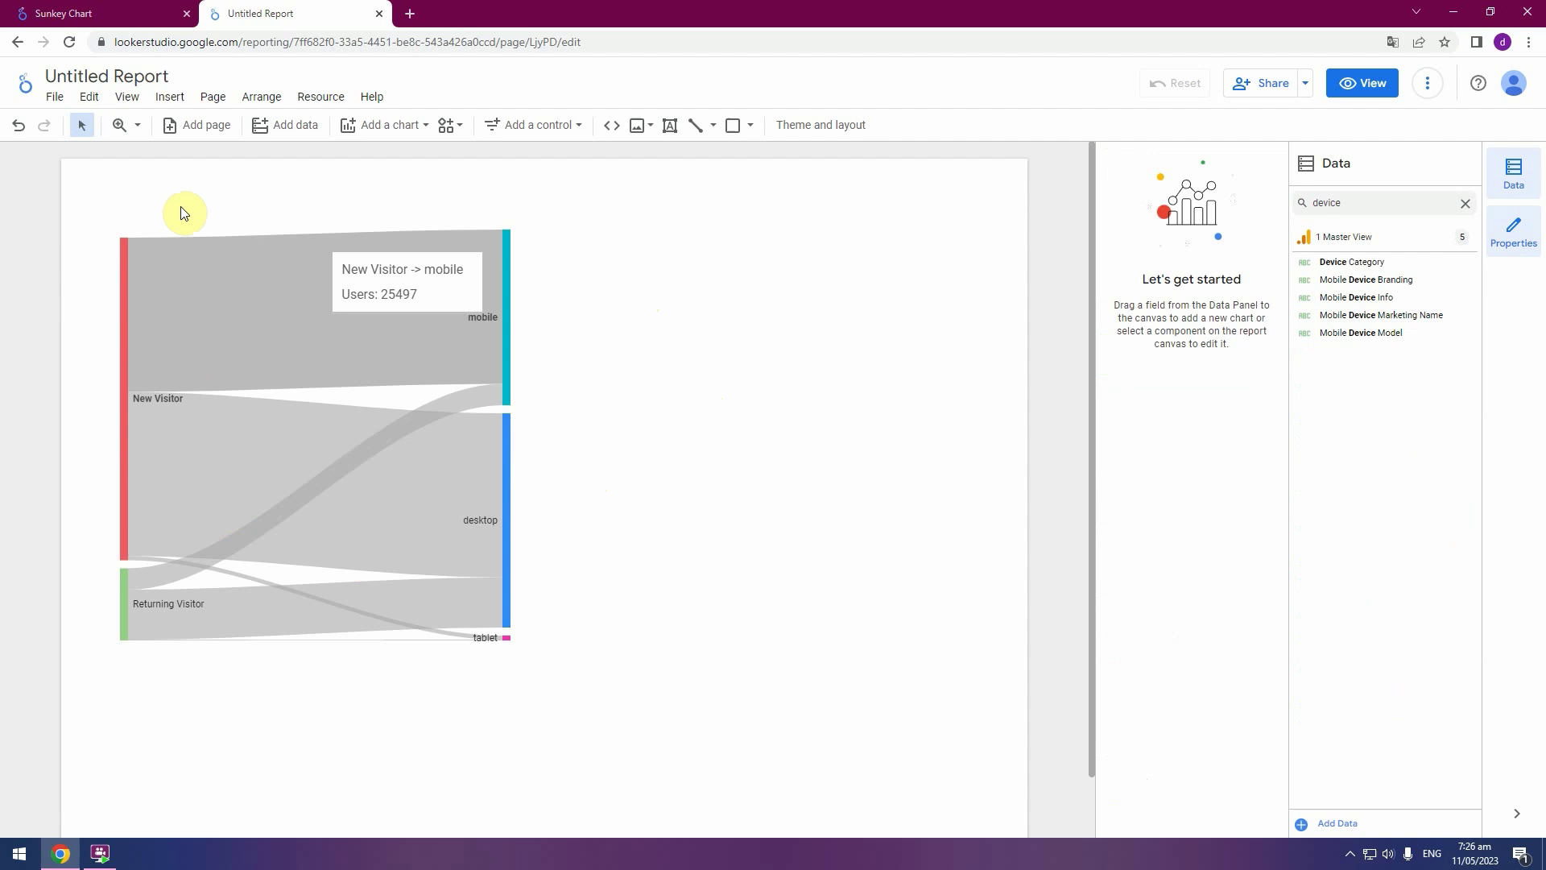
click(112, 15)
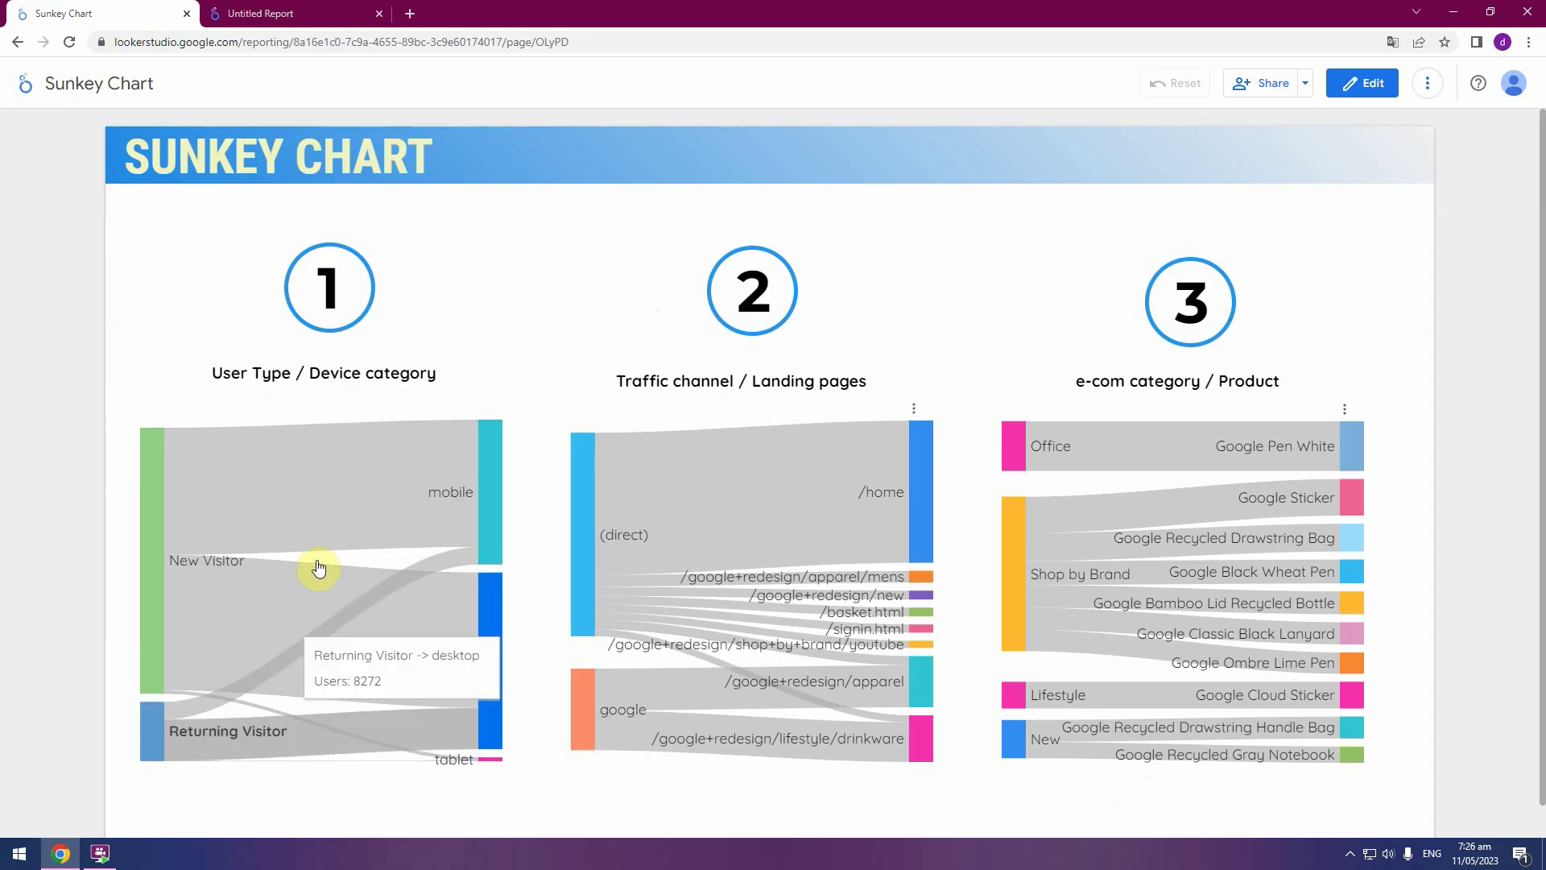
click(316, 21)
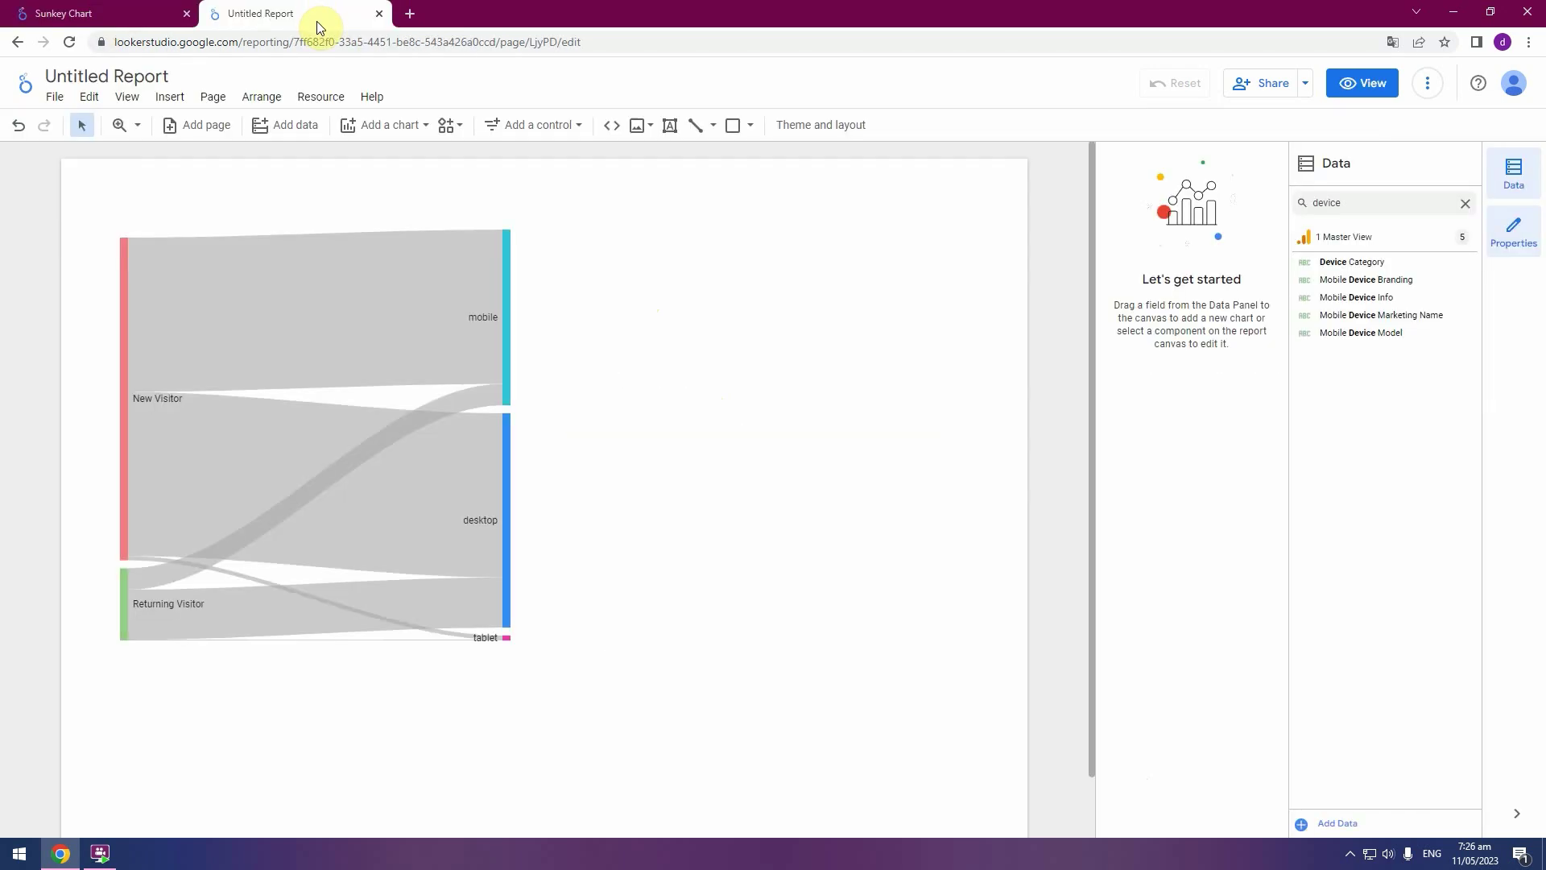
click(249, 274)
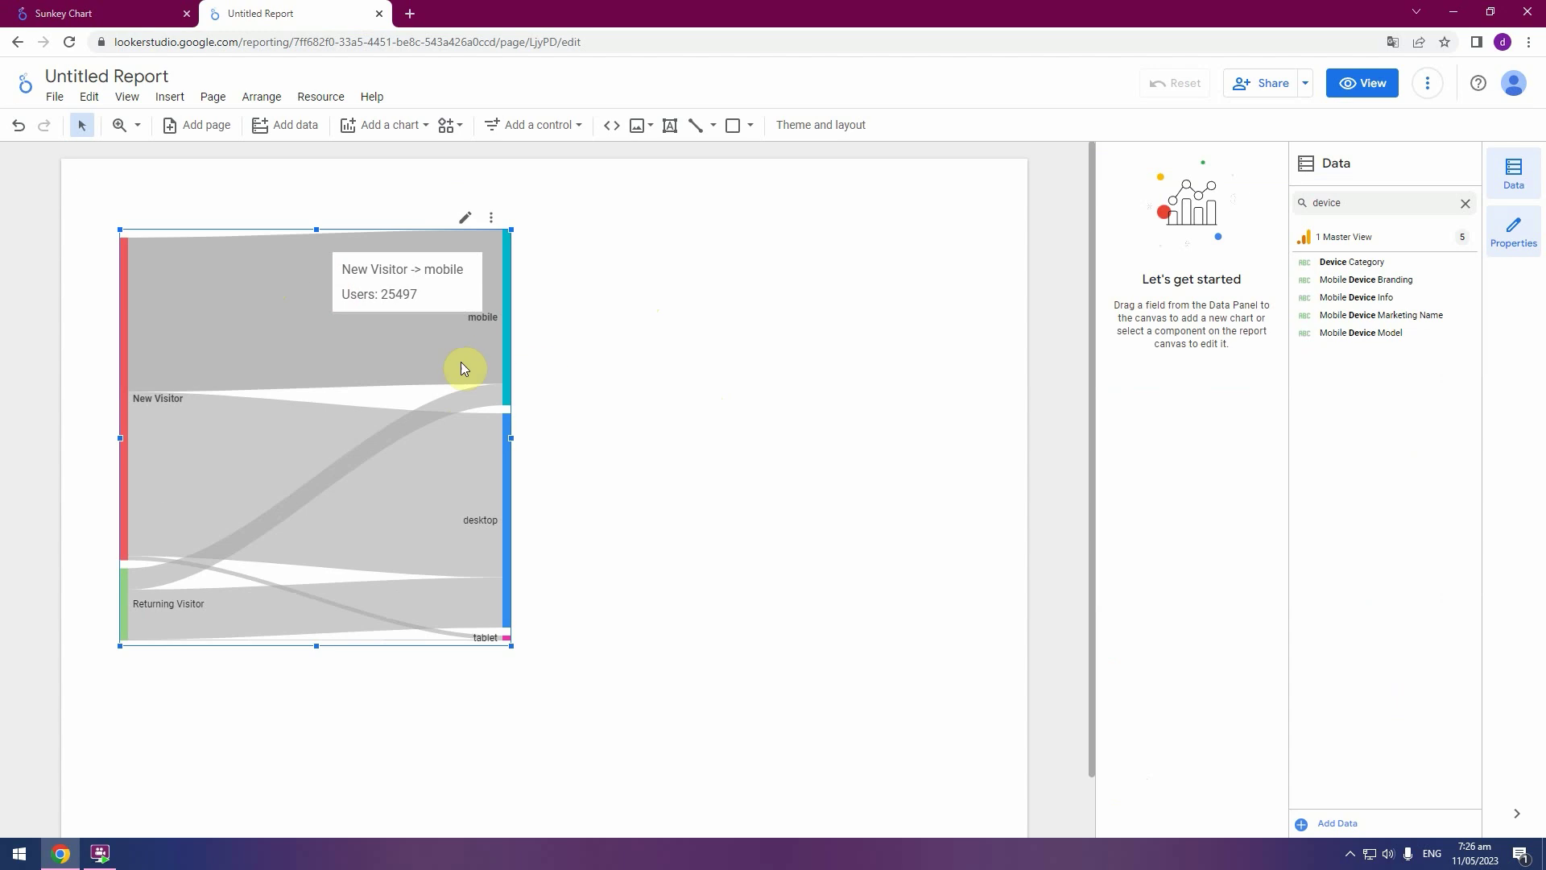
drag(364, 248, 343, 325)
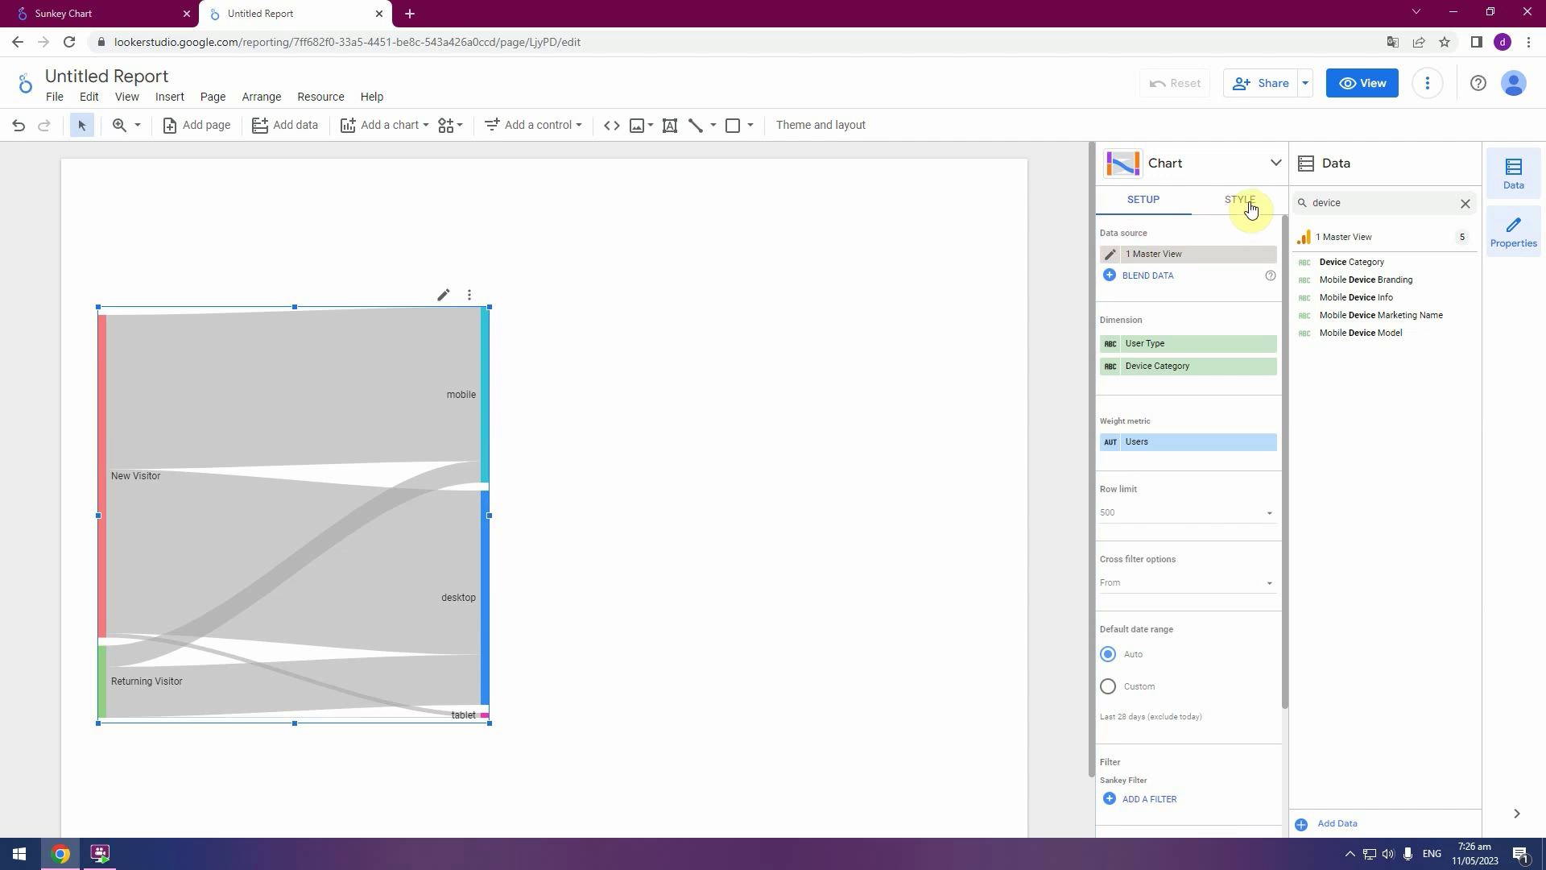
Style the chart labels in Quicksand at 20px
click(1250, 208)
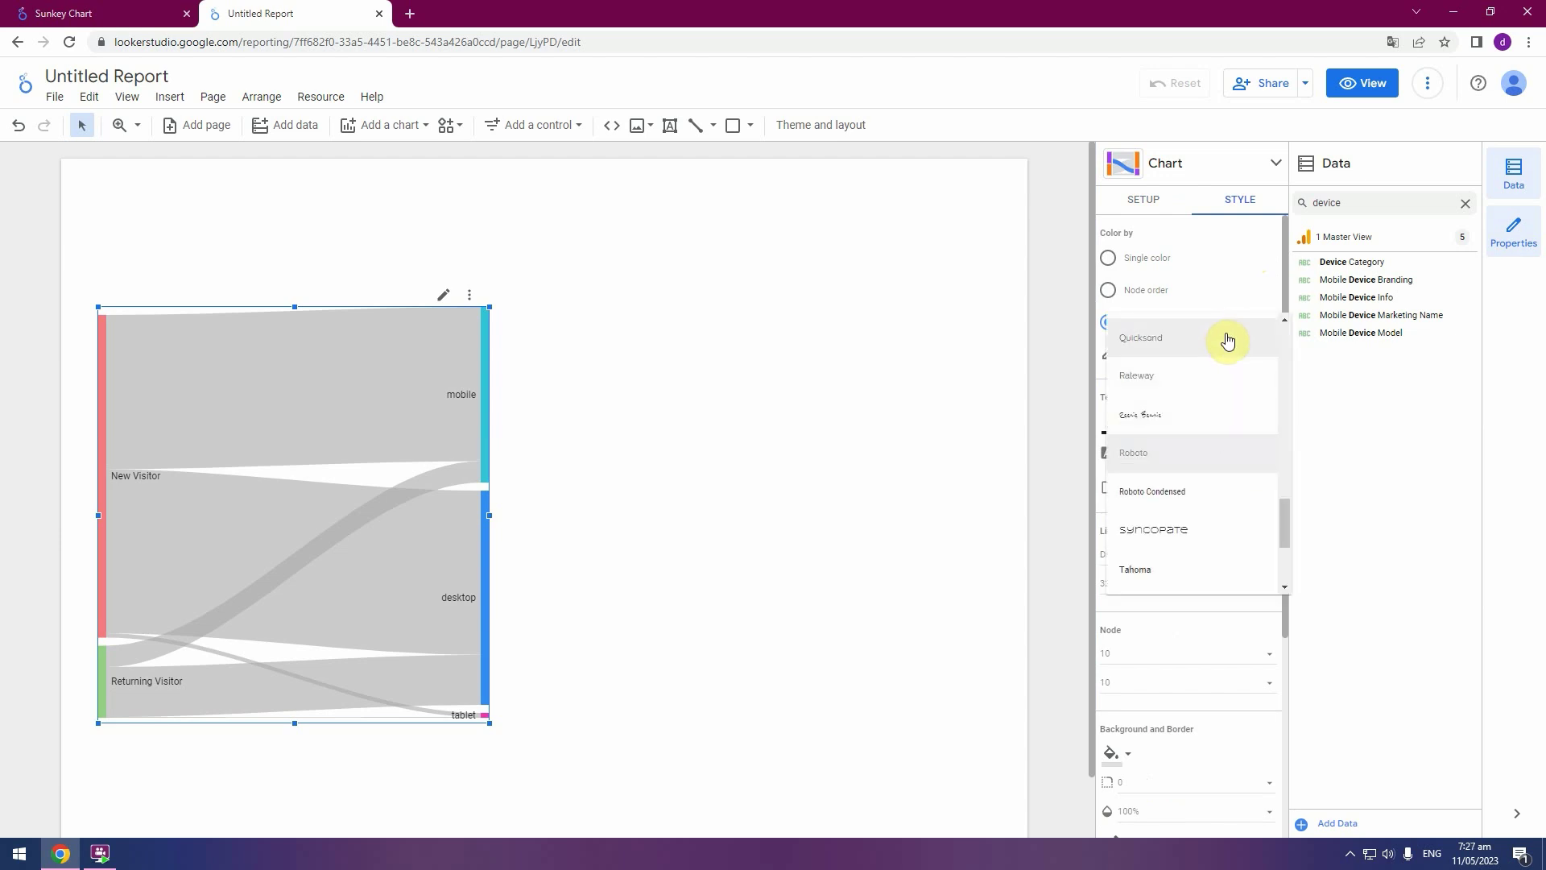
click(1227, 339)
click(1262, 430)
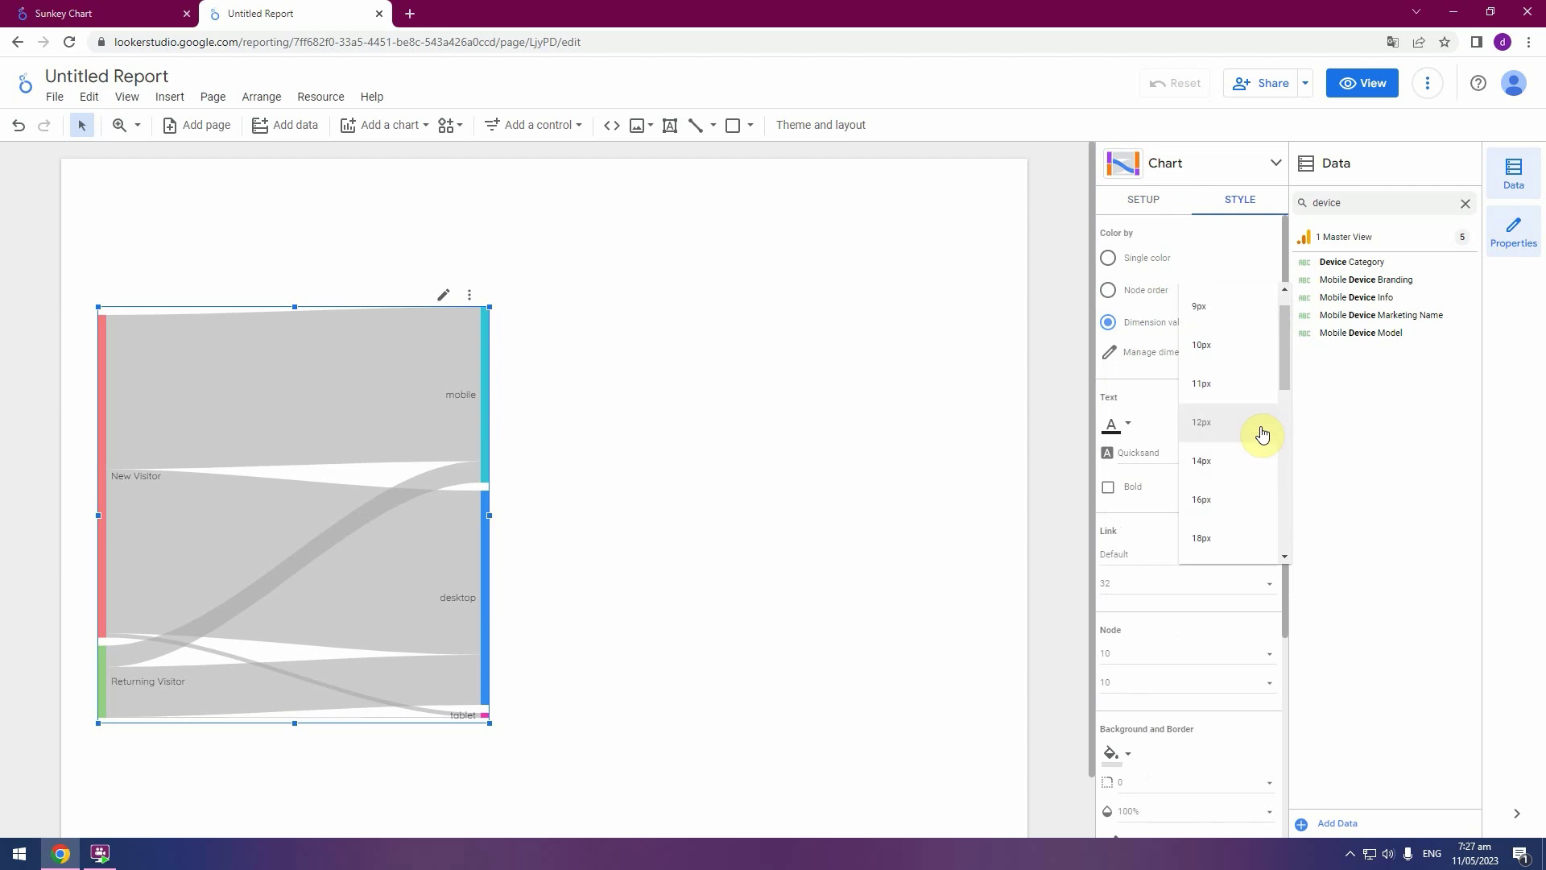
scroll(1261, 445, down, 3)
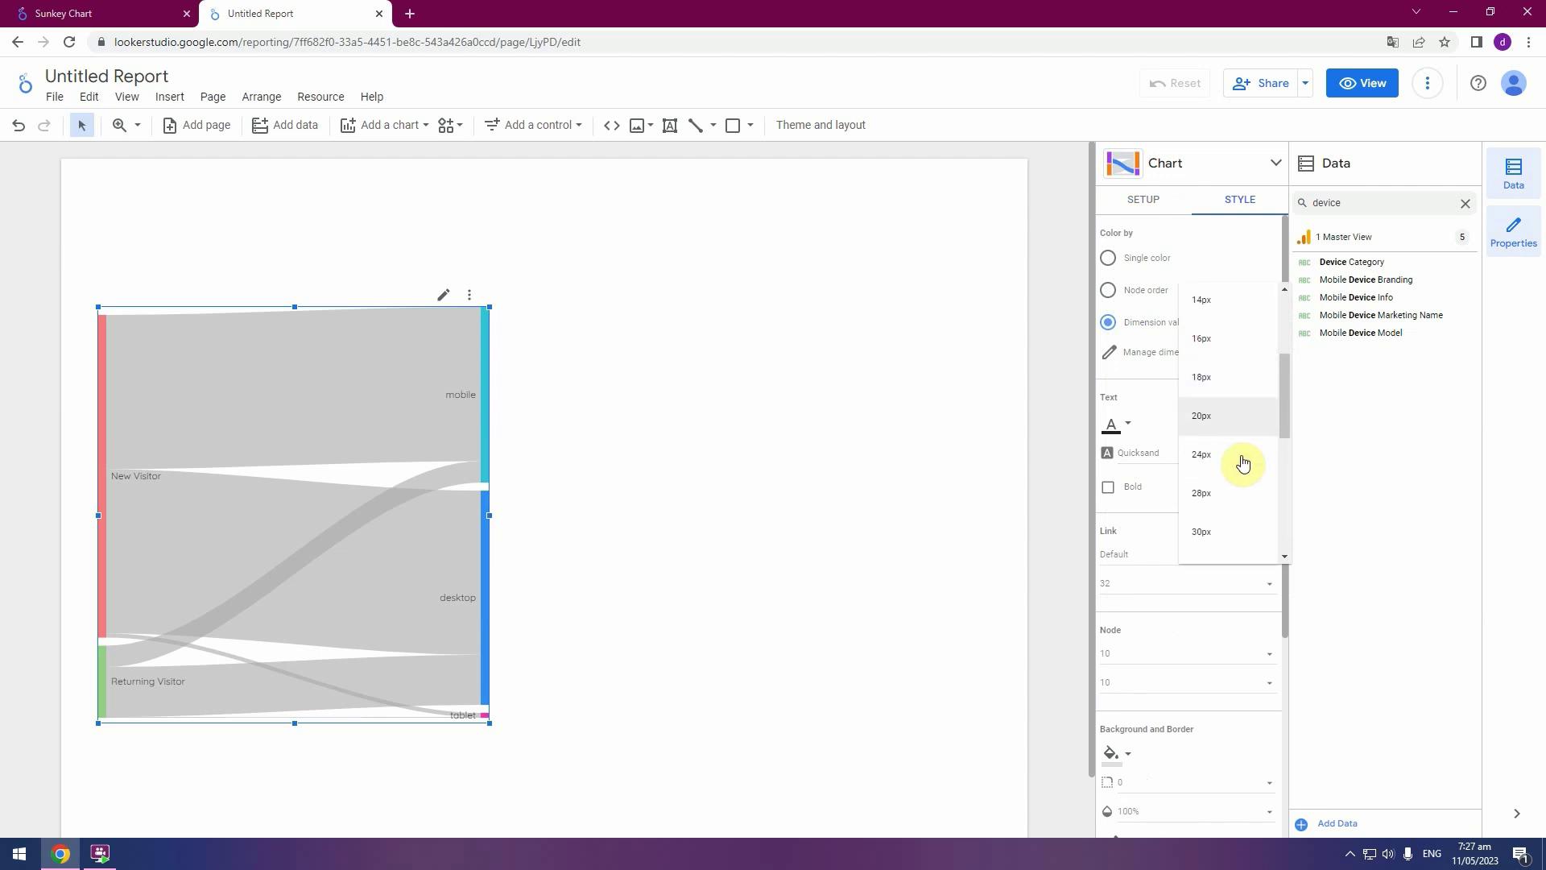
click(1242, 456)
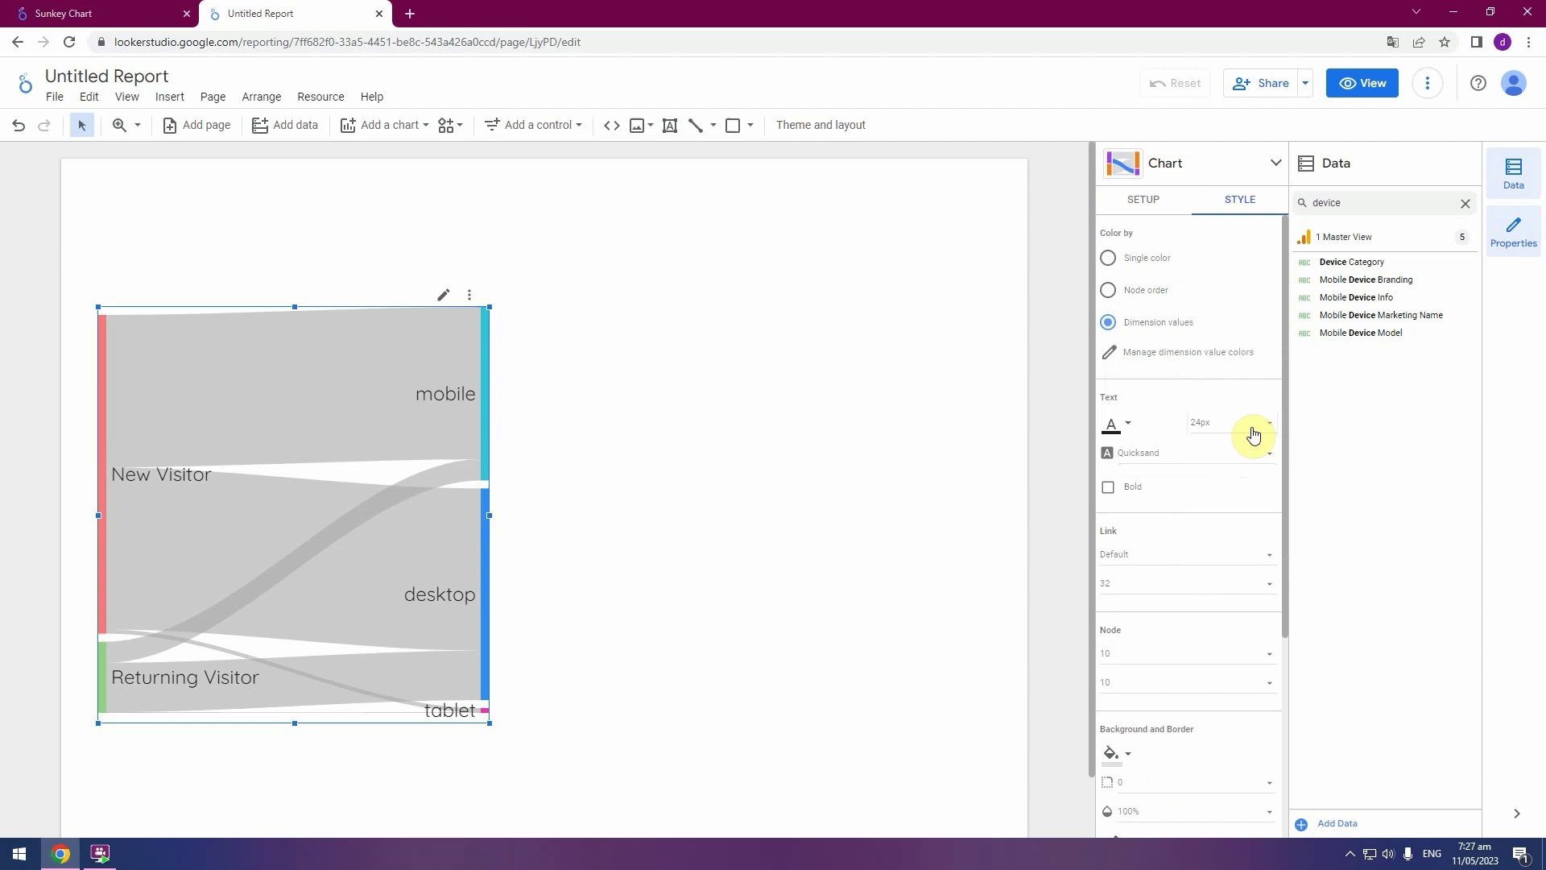
click(1253, 430)
click(1249, 395)
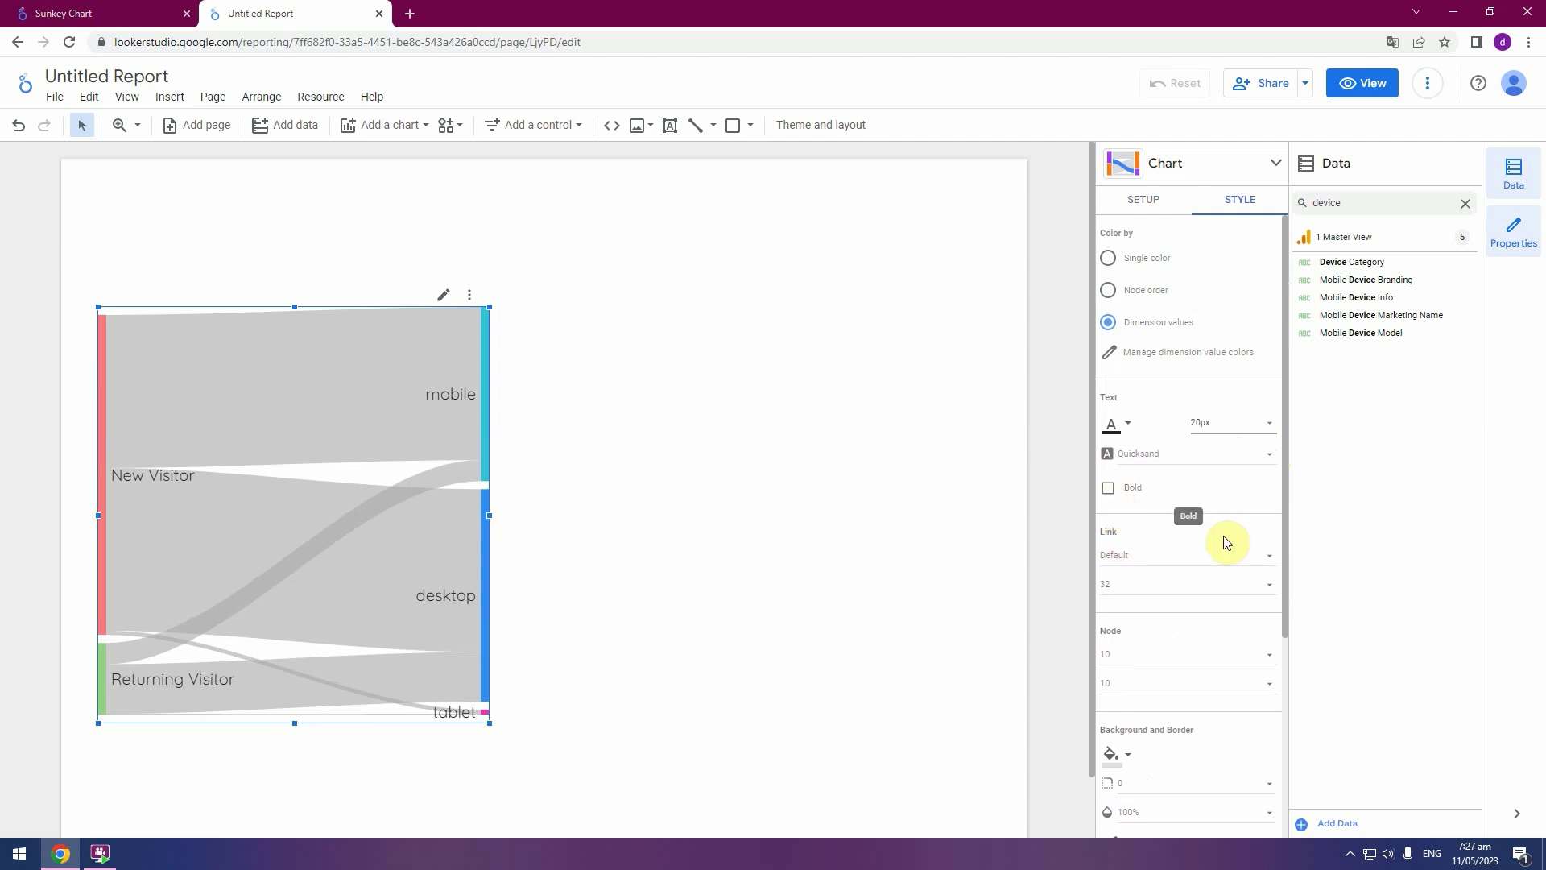
Set the node width to 30 and bring up the Sunkey Chart reference report
scroll(1226, 542, down, 1)
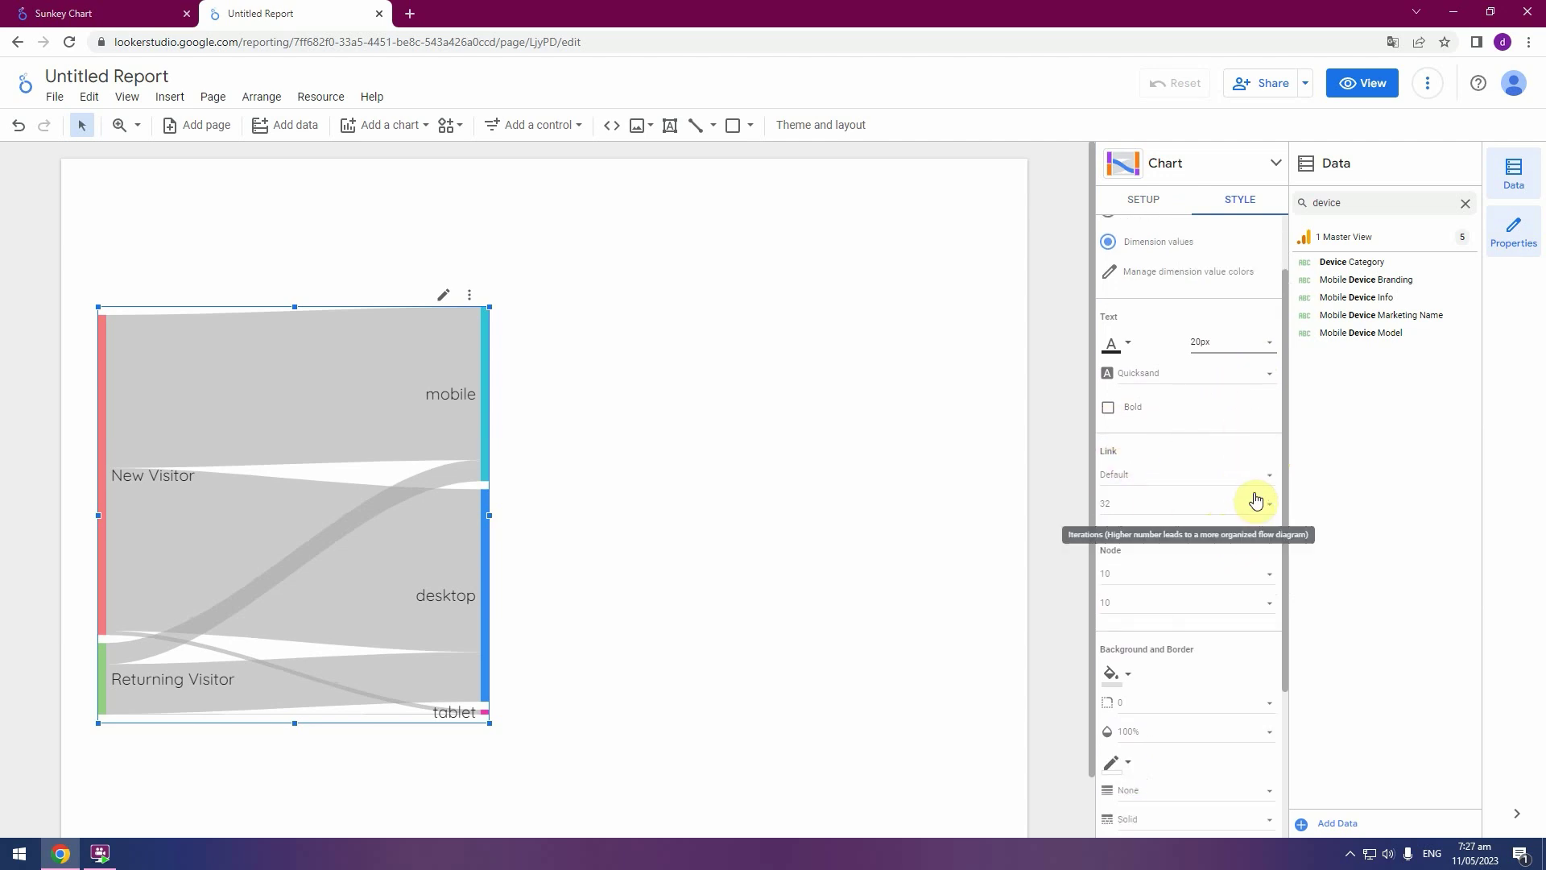
mouse_move(317, 431)
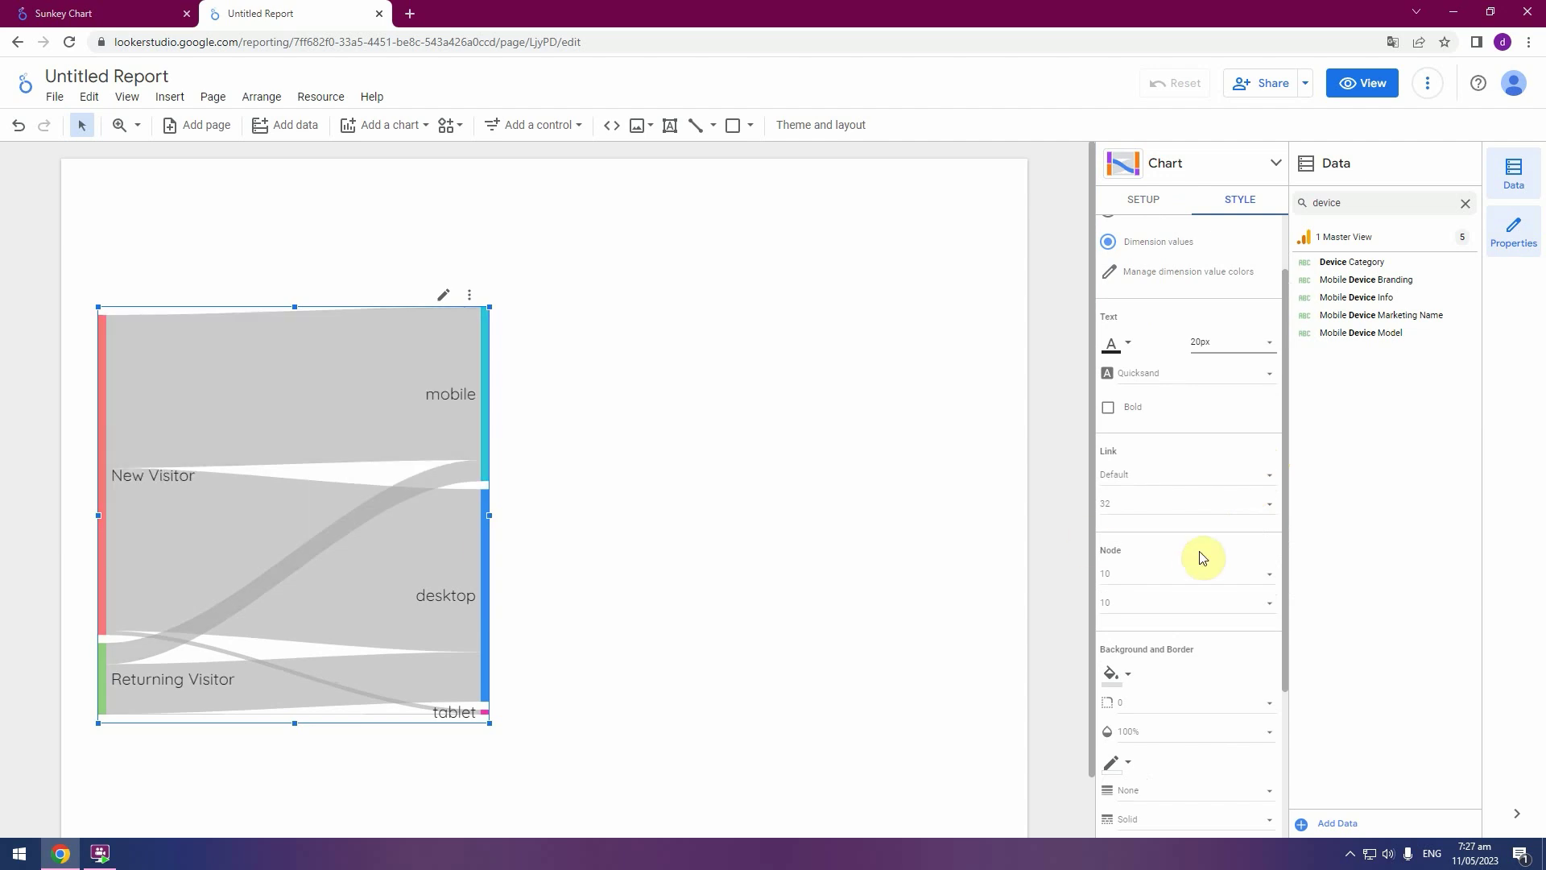
click(1265, 586)
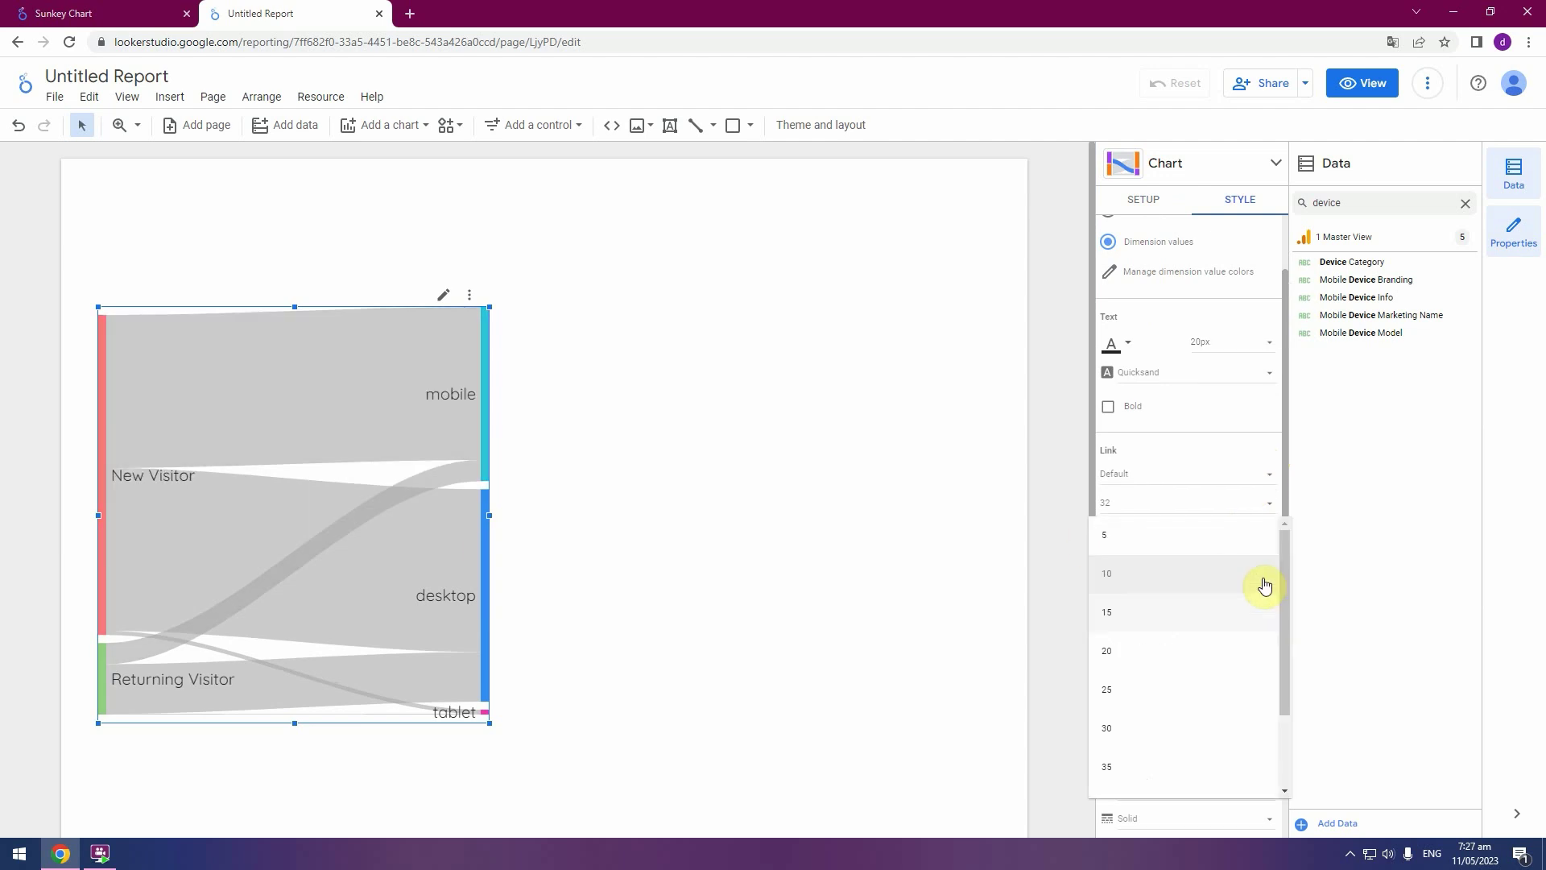
click(1195, 739)
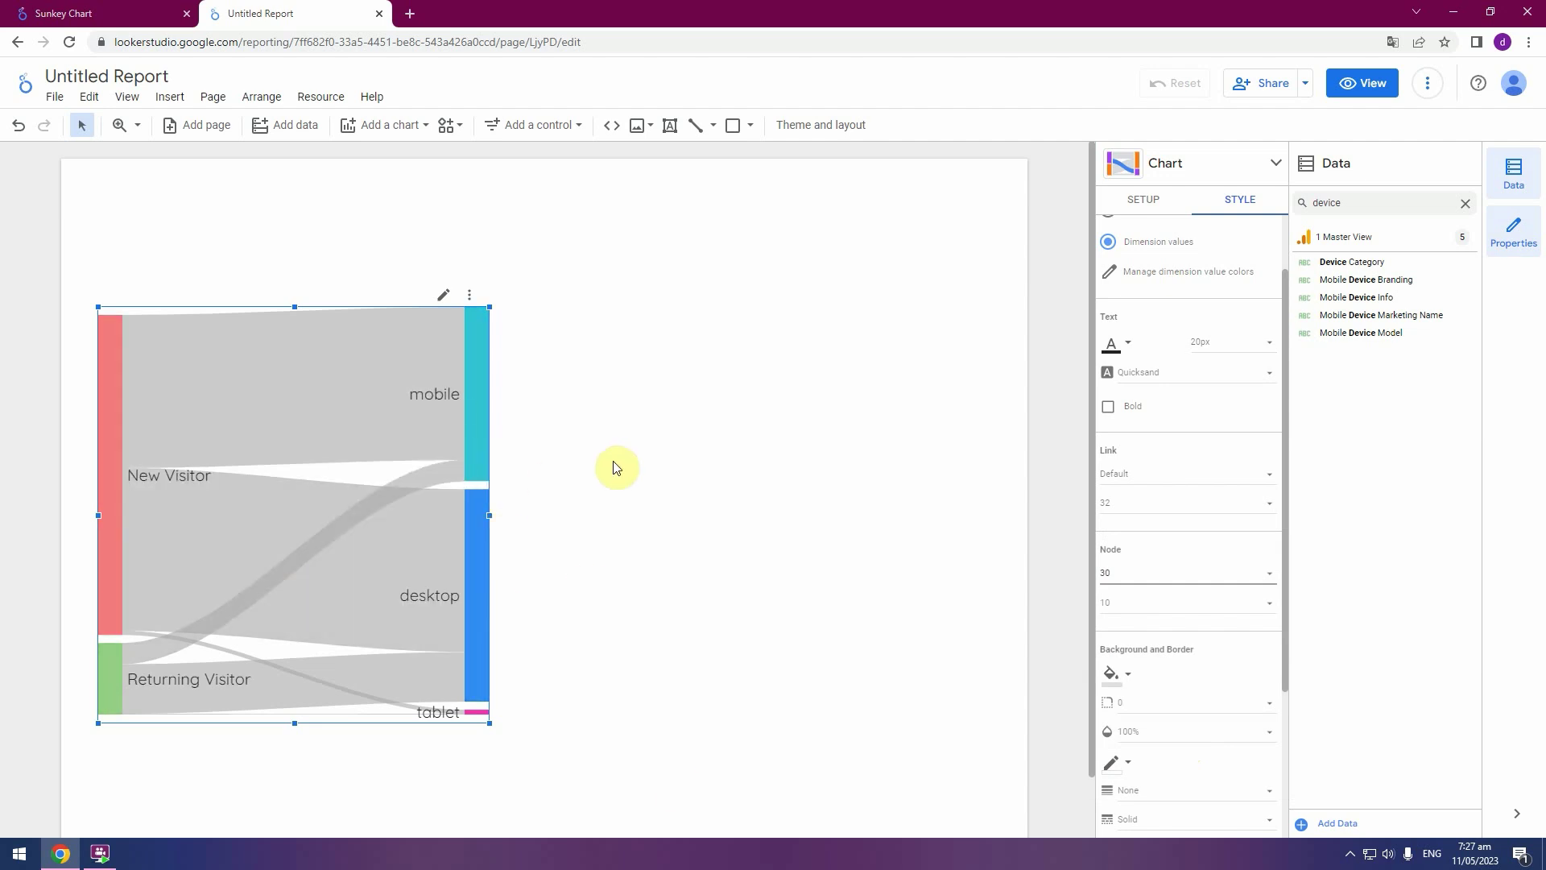
click(614, 487)
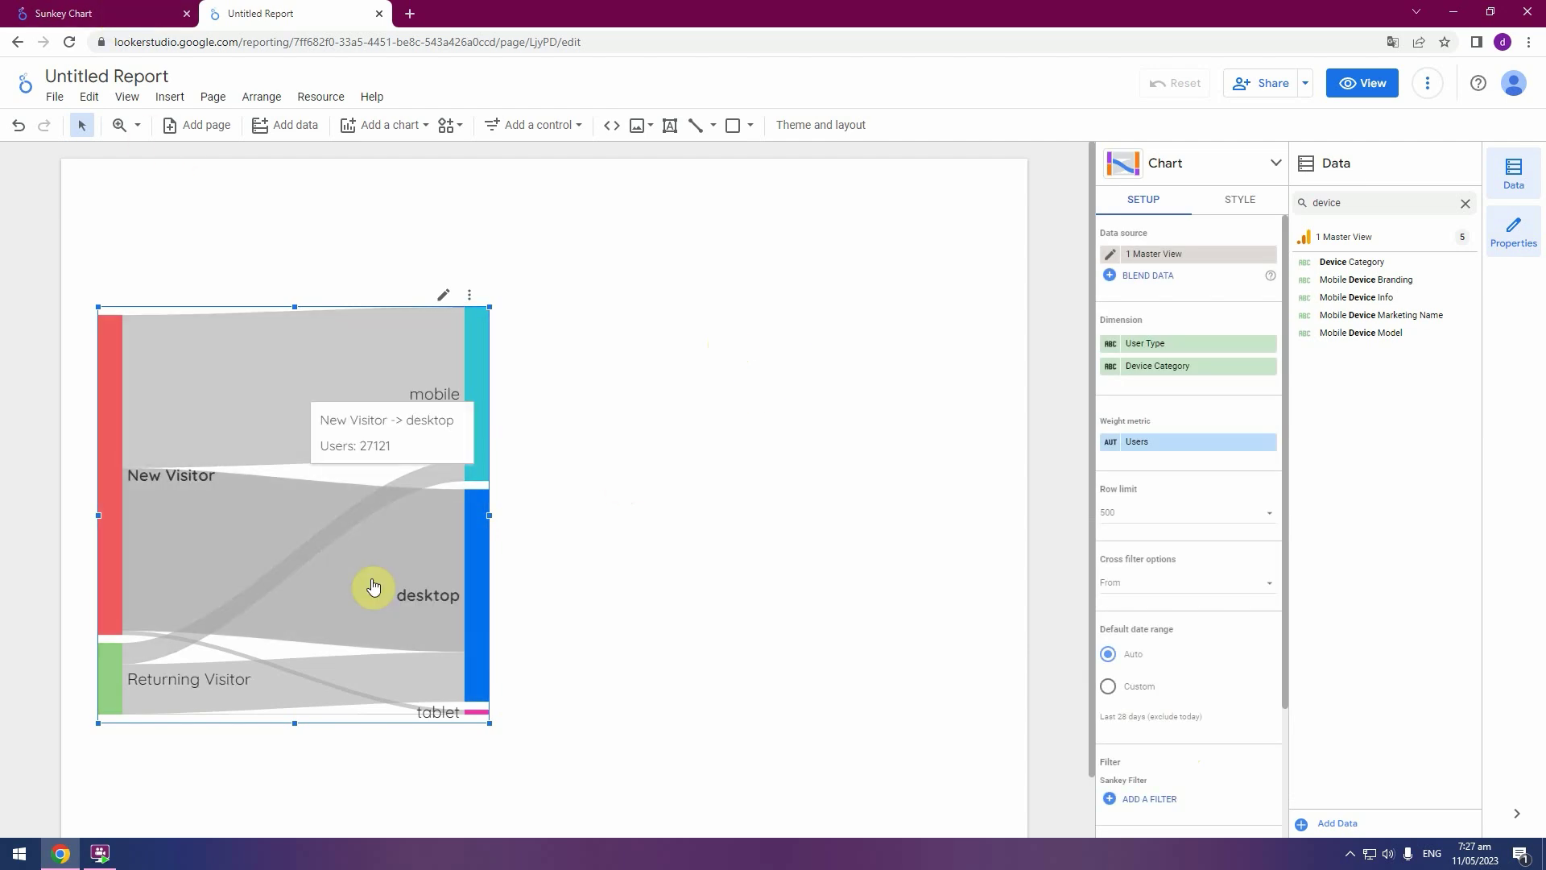
click(108, 17)
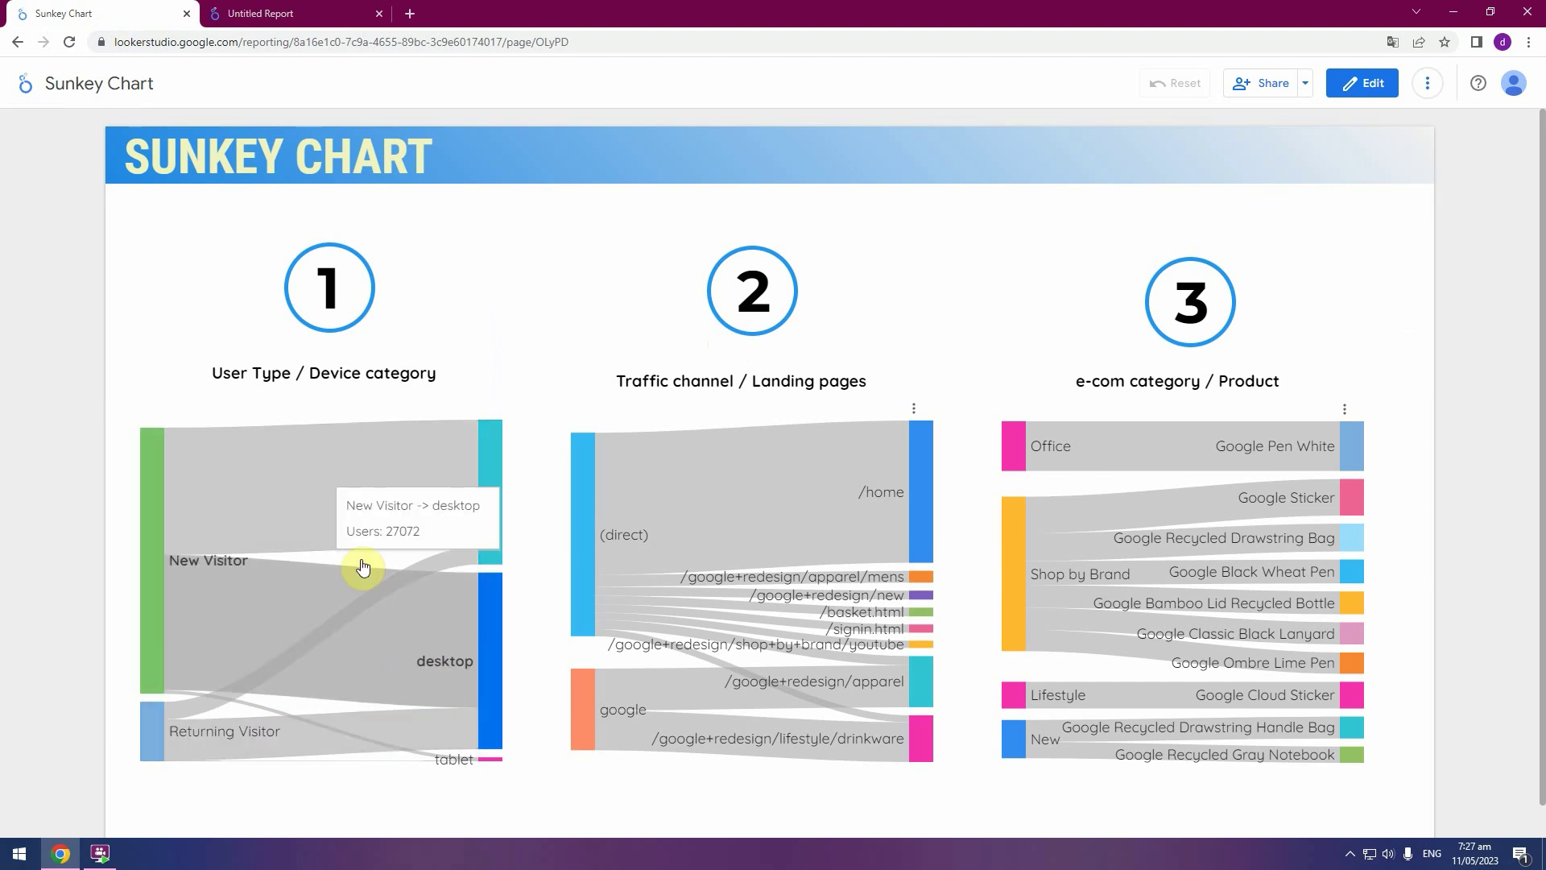
Shrink the Sankey chart, duplicate it with Ctrl+D, and place the copy beside the original
click(306, 16)
click(673, 616)
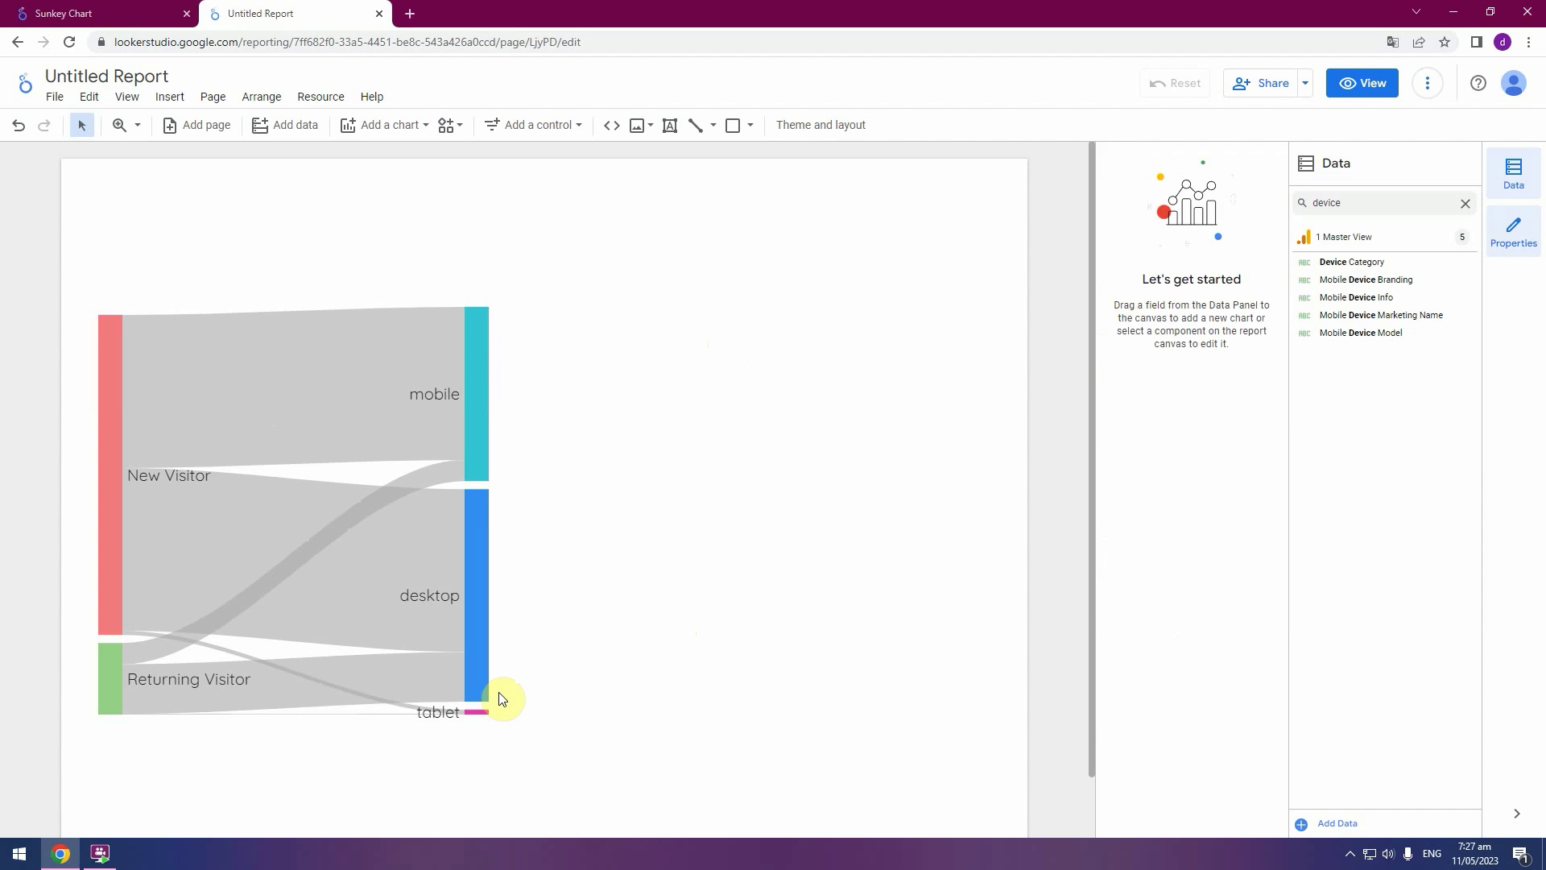
drag(489, 722, 388, 594)
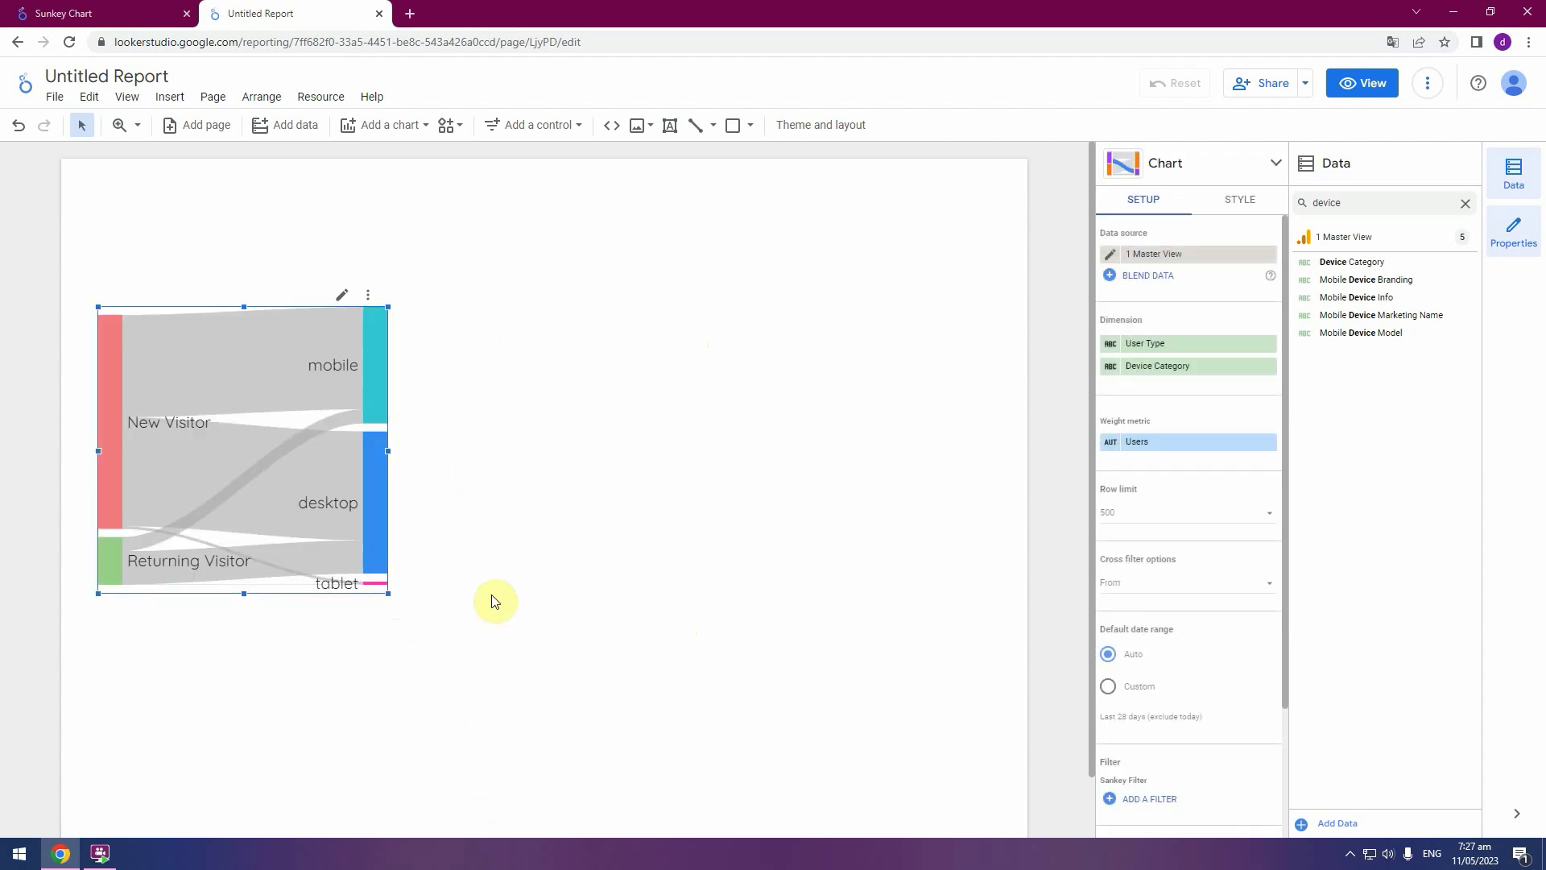
click(471, 371)
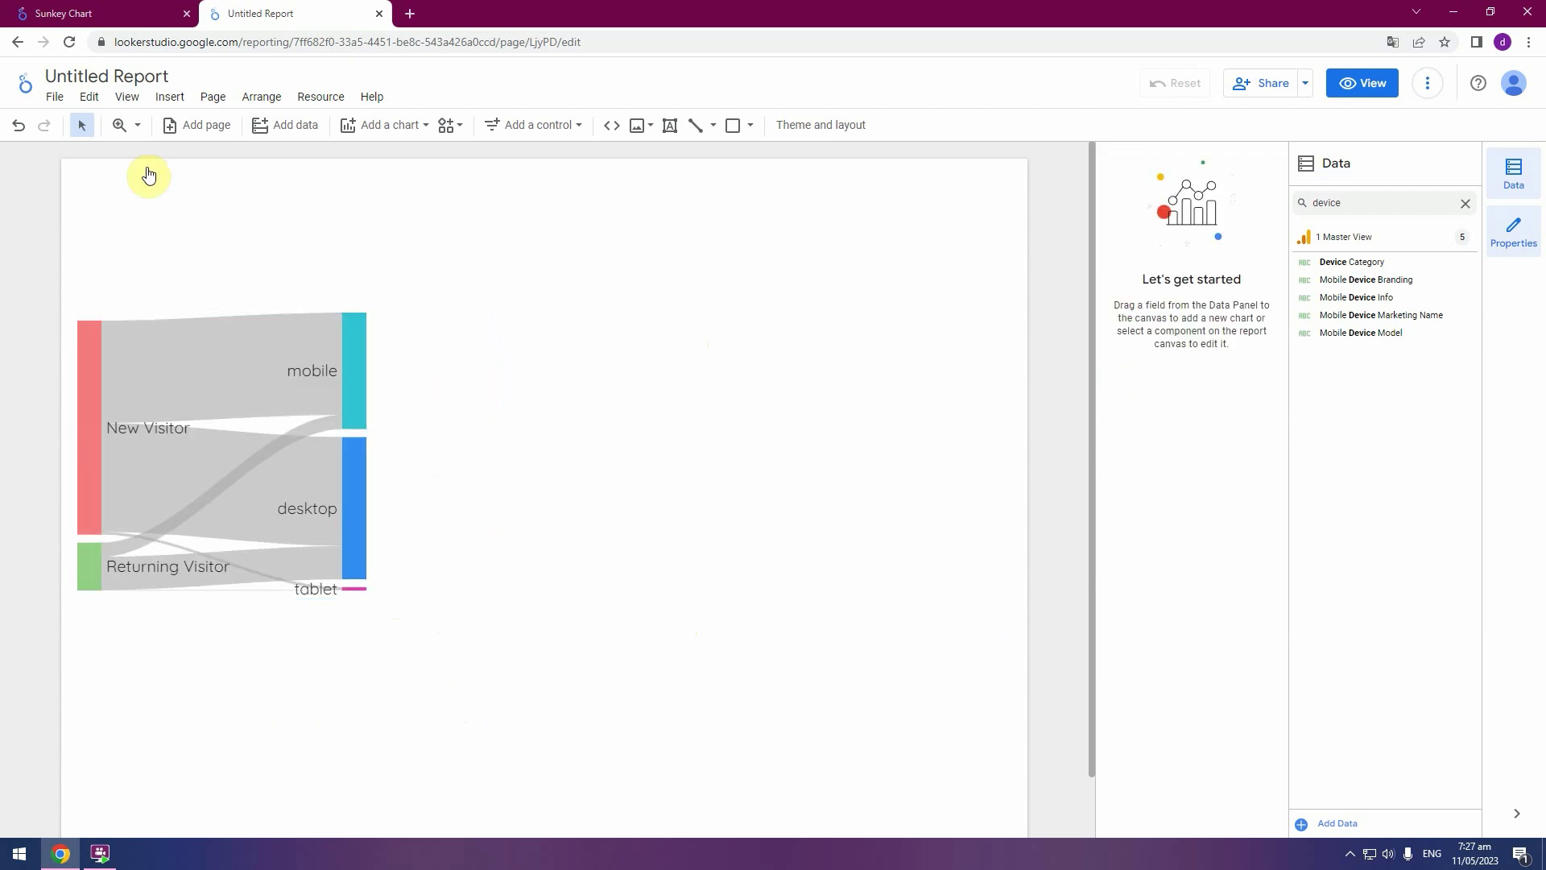
click(192, 313)
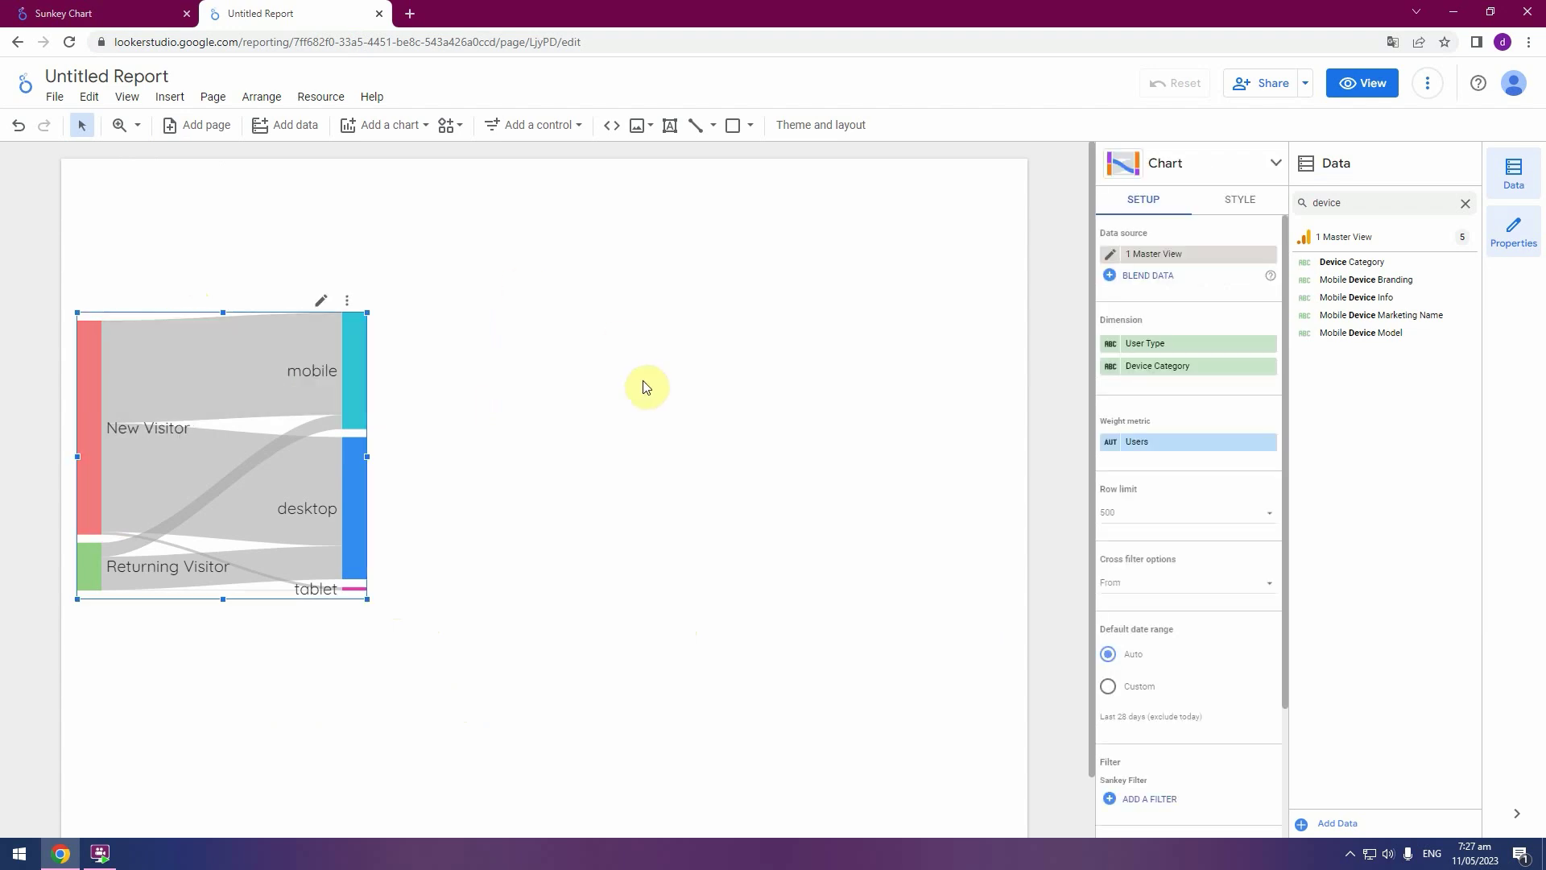
key(ctrl+d)
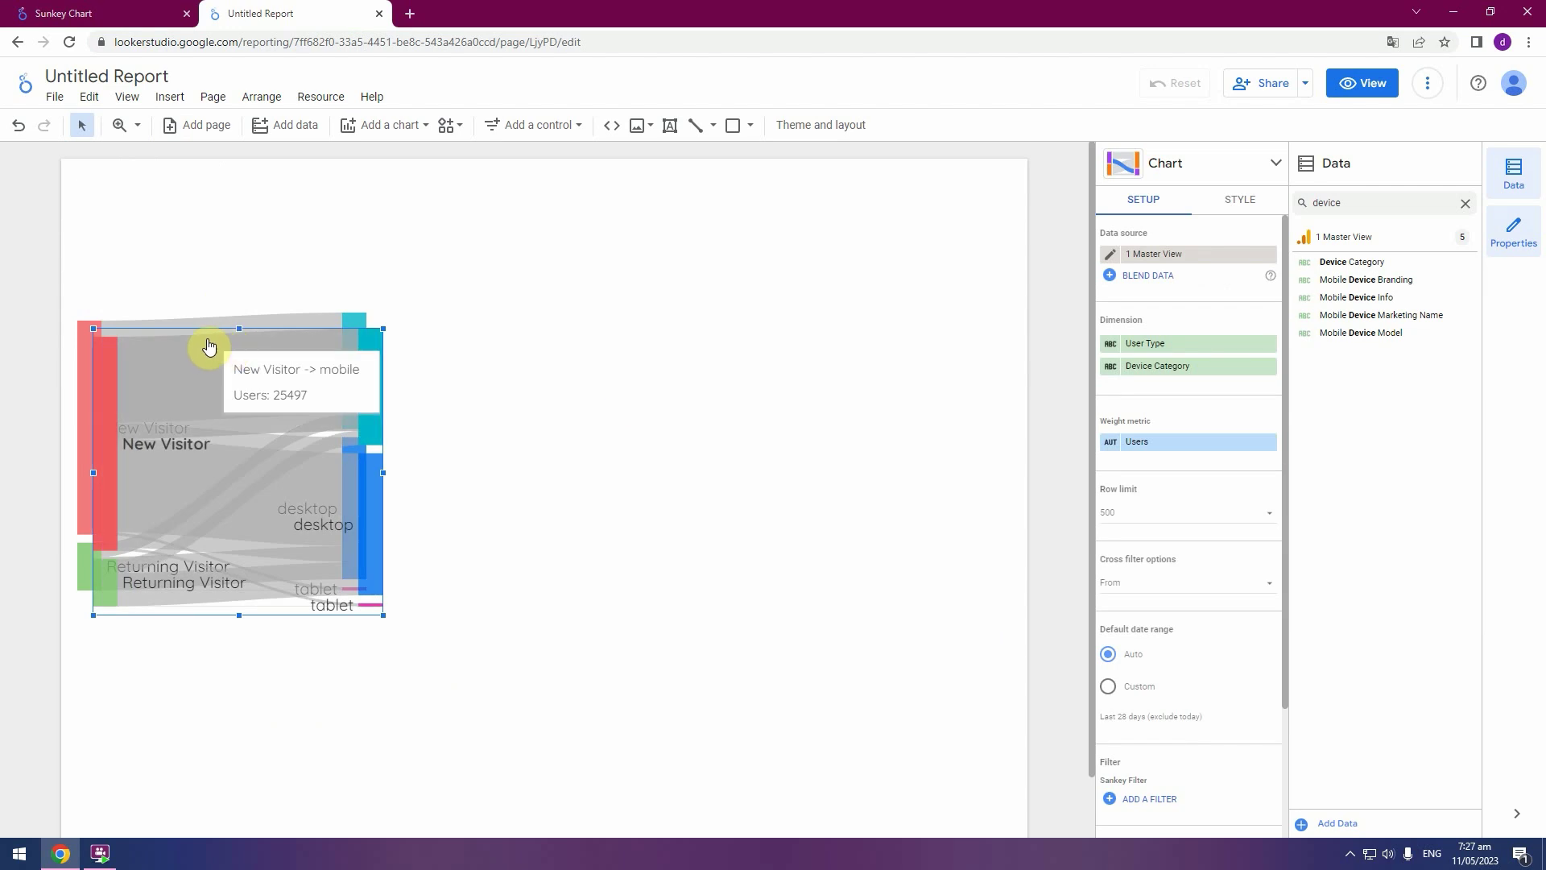
drag(250, 340, 576, 324)
click(893, 379)
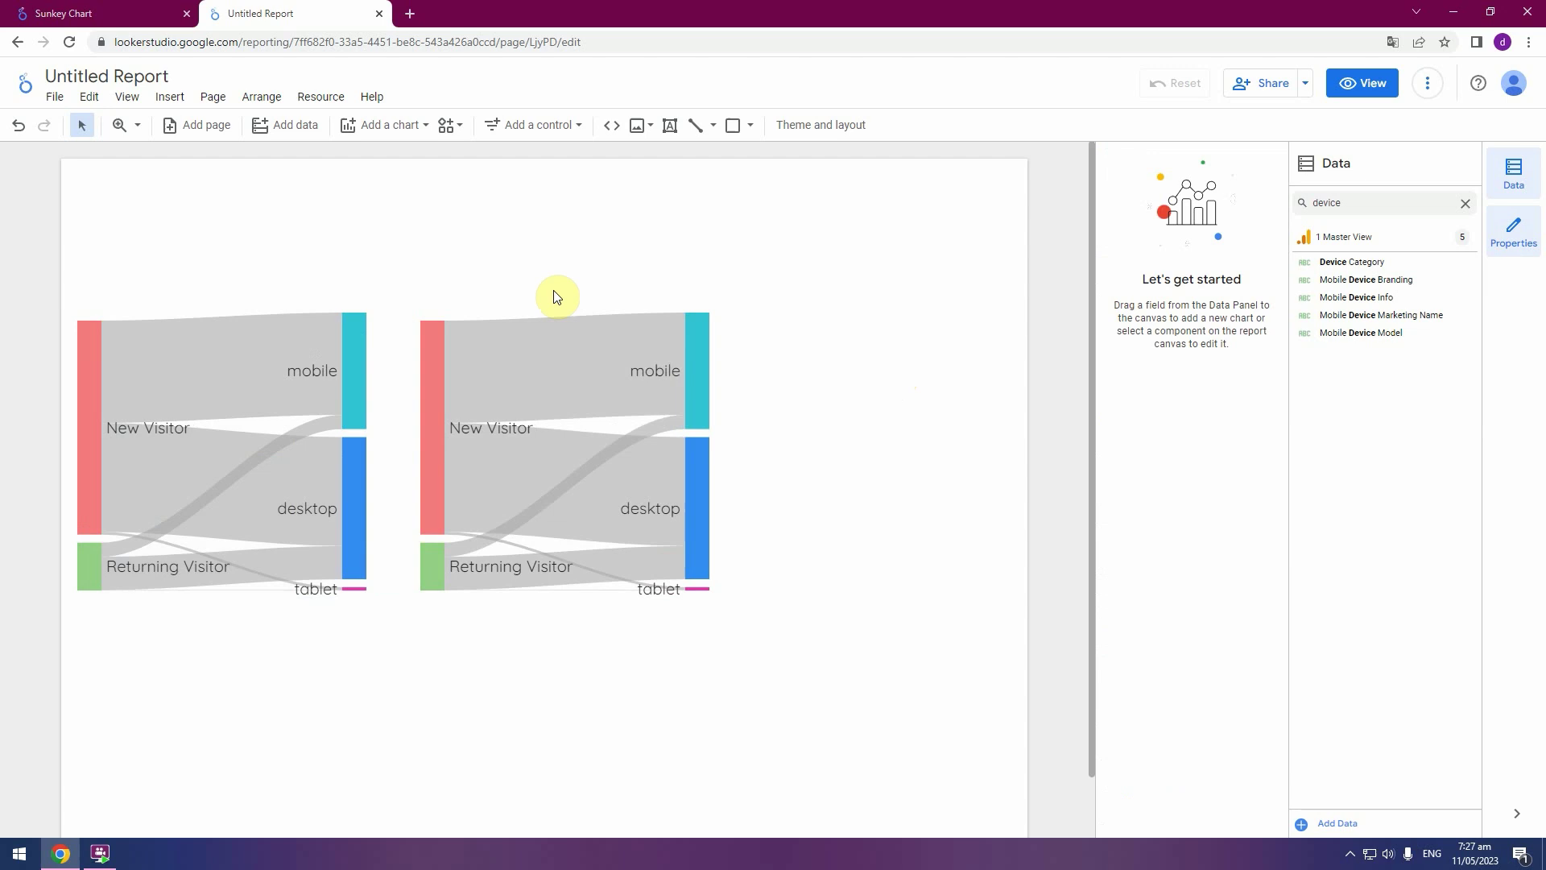
Check the reference, select the duplicate Sankey, and weight it by Sessions
click(121, 14)
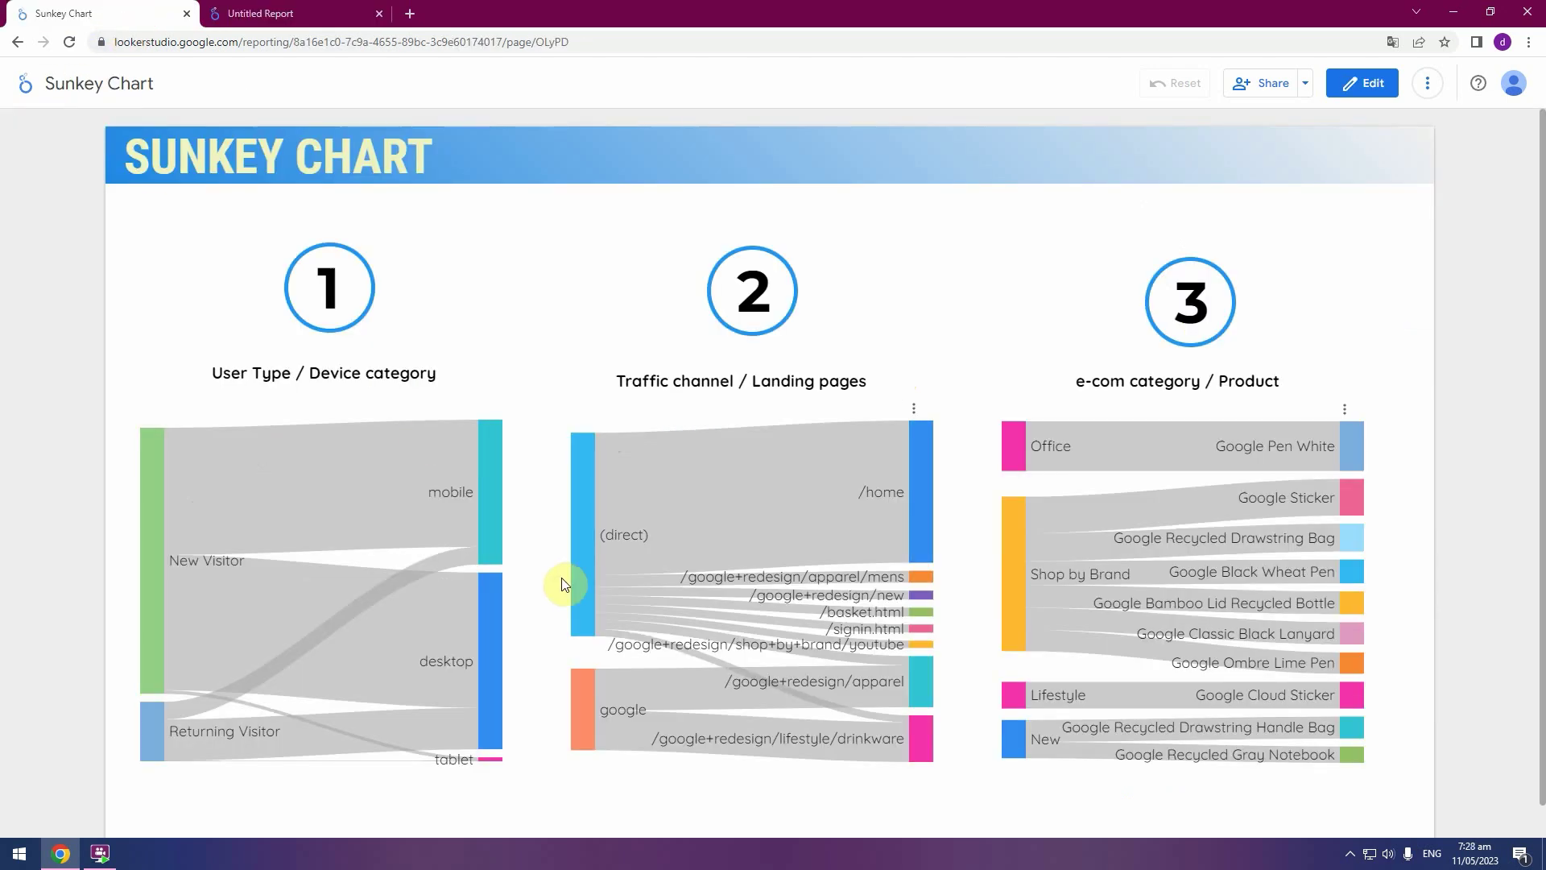
mouse_move(596, 540)
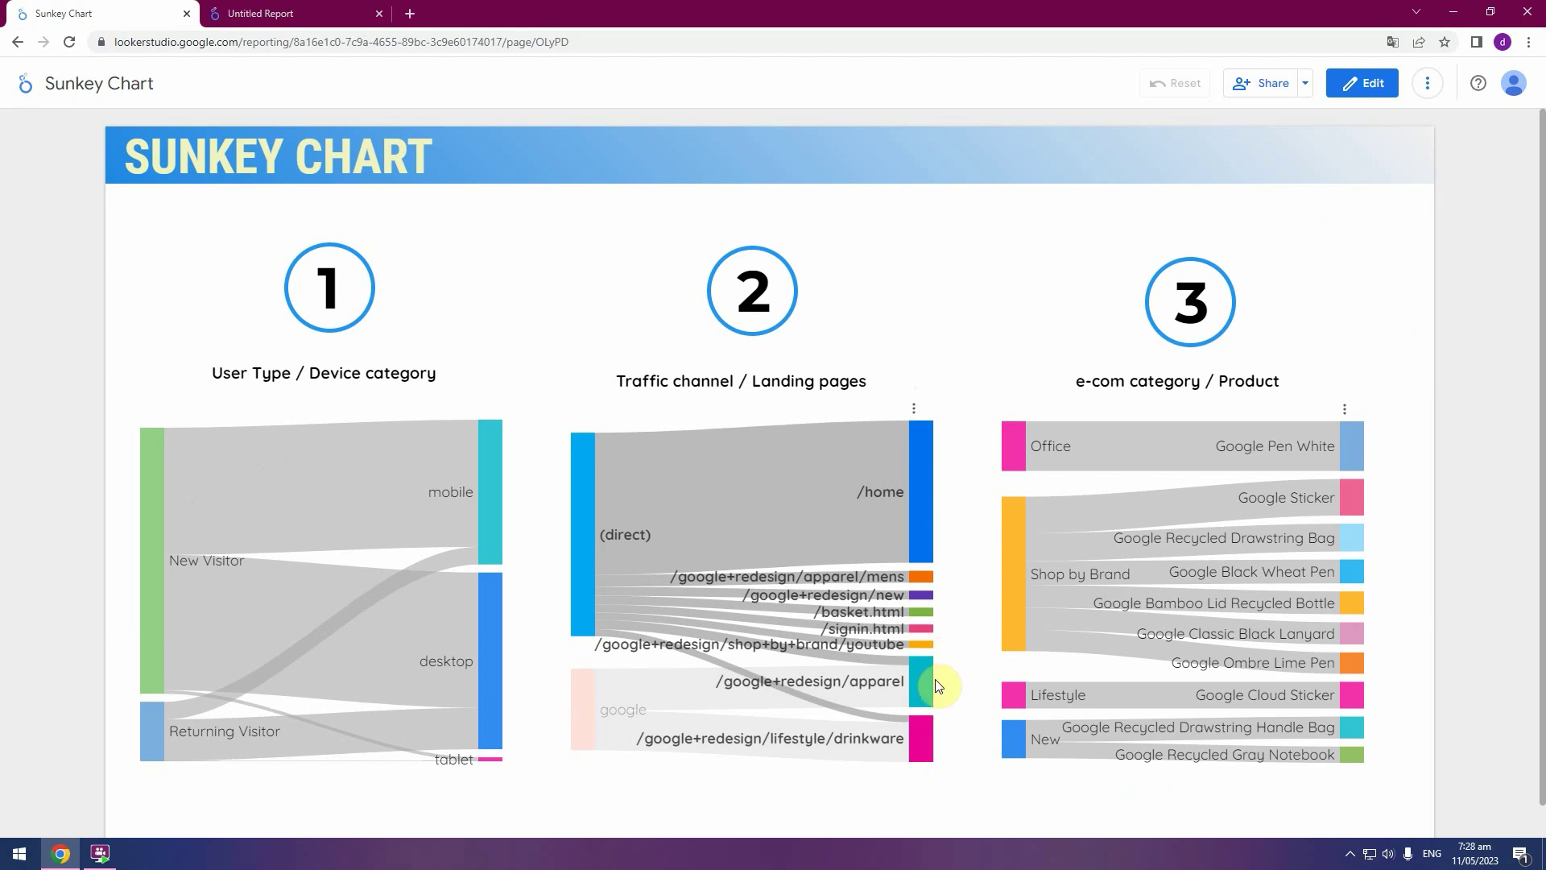
click(299, 18)
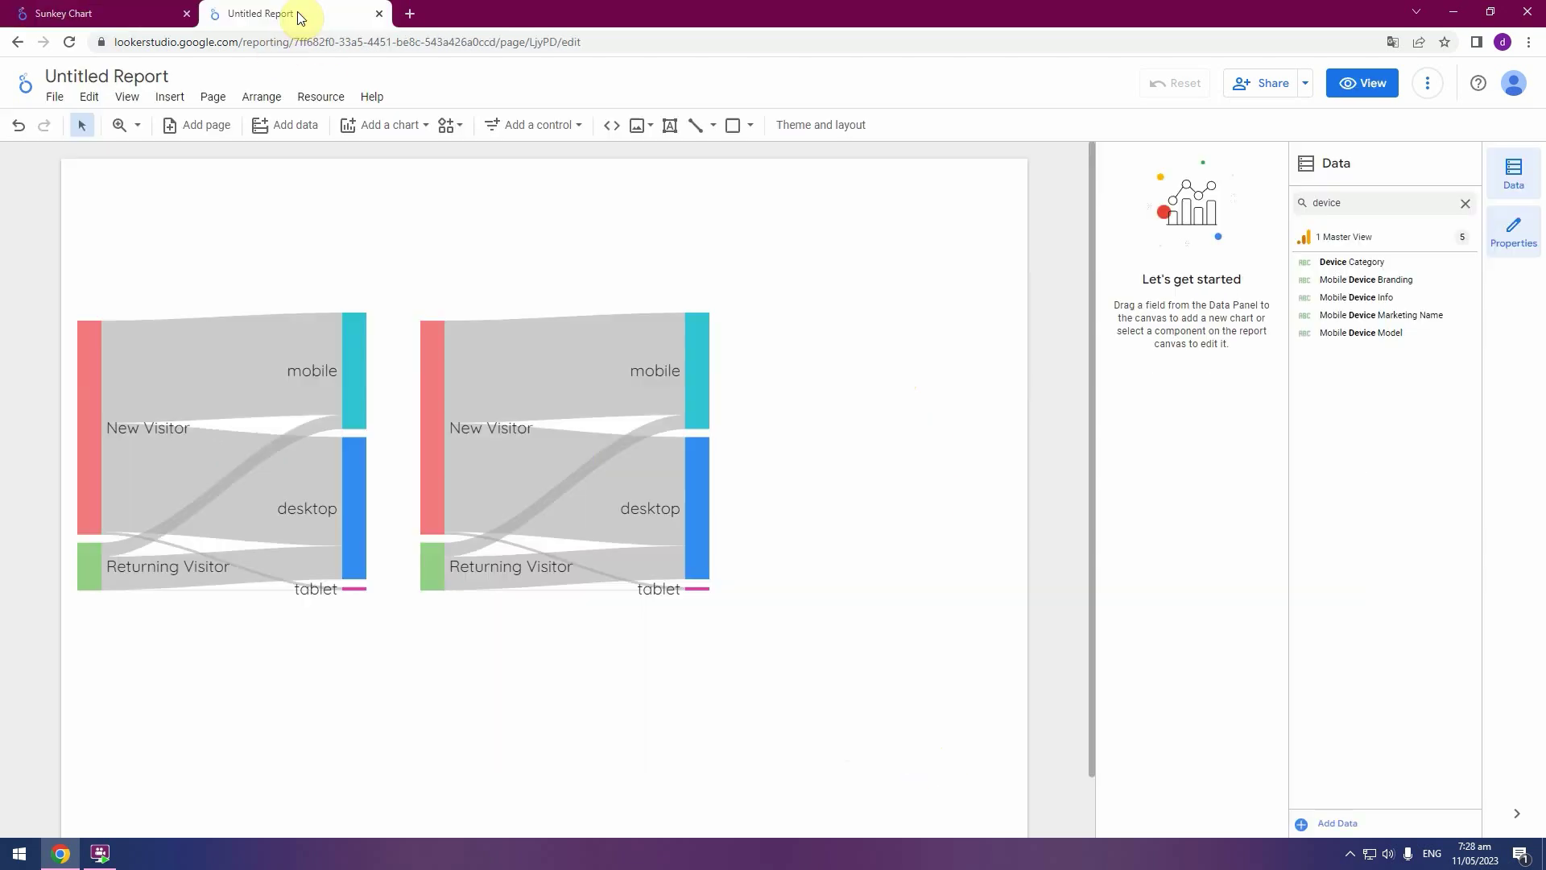
click(438, 386)
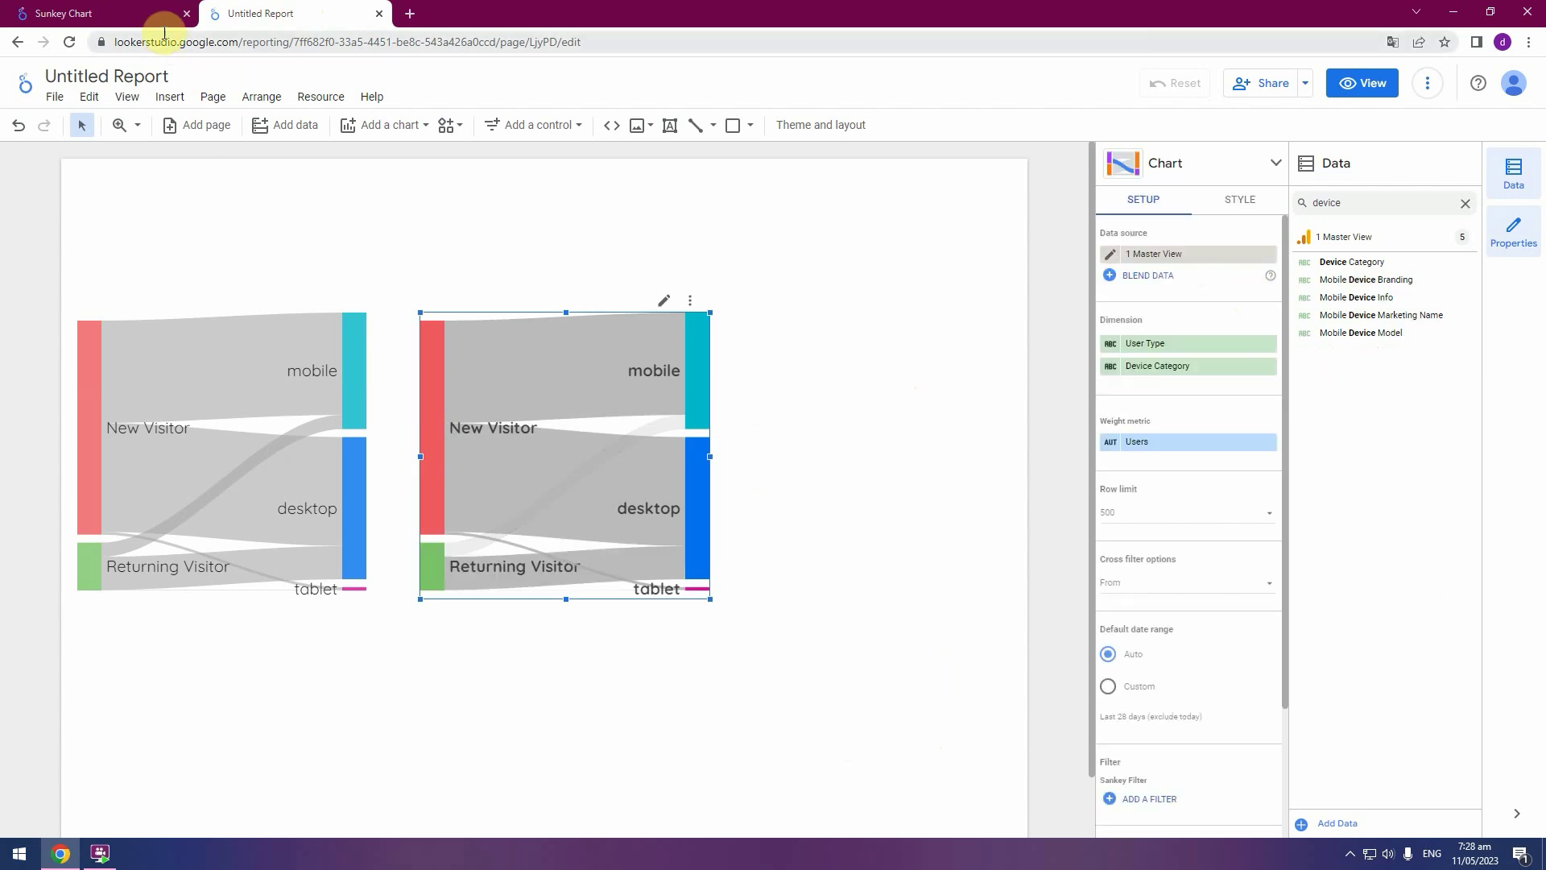
drag(1373, 203, 1260, 202)
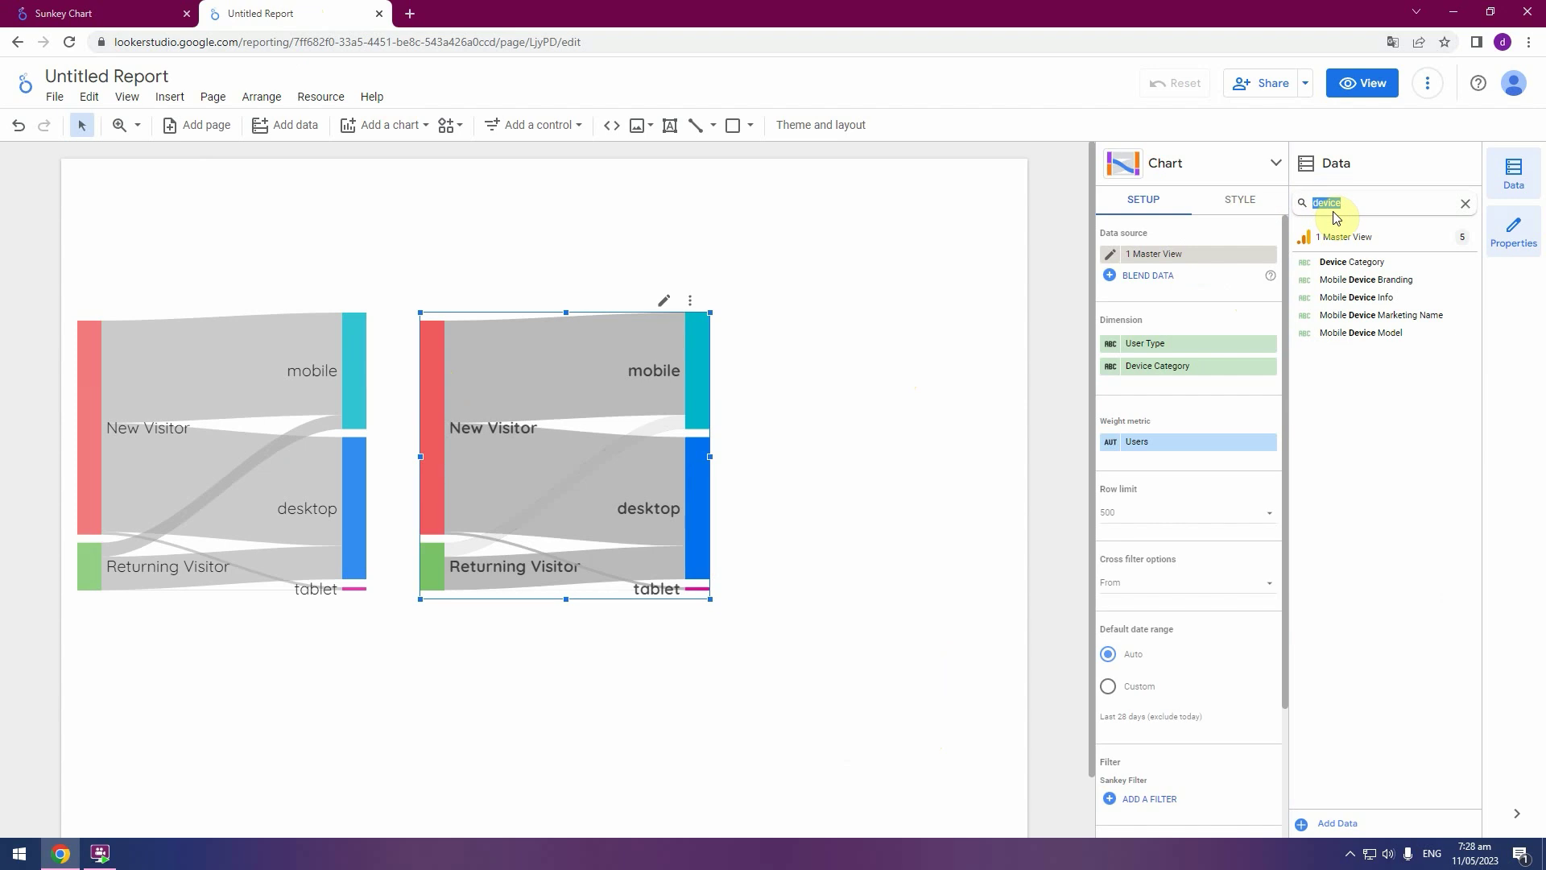
text(sess)
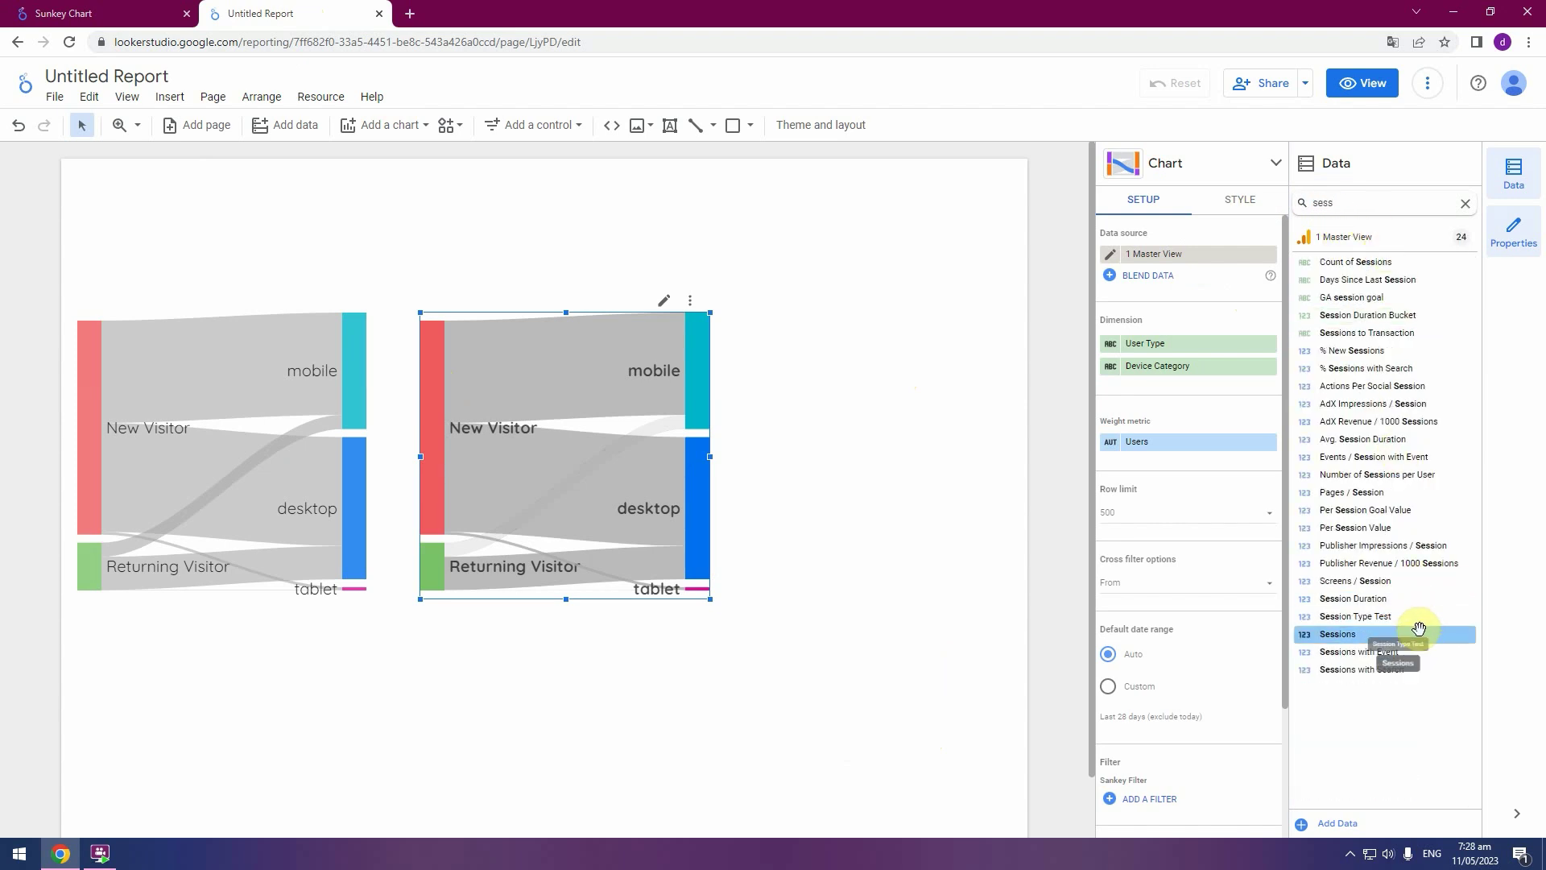
drag(1422, 636, 1232, 454)
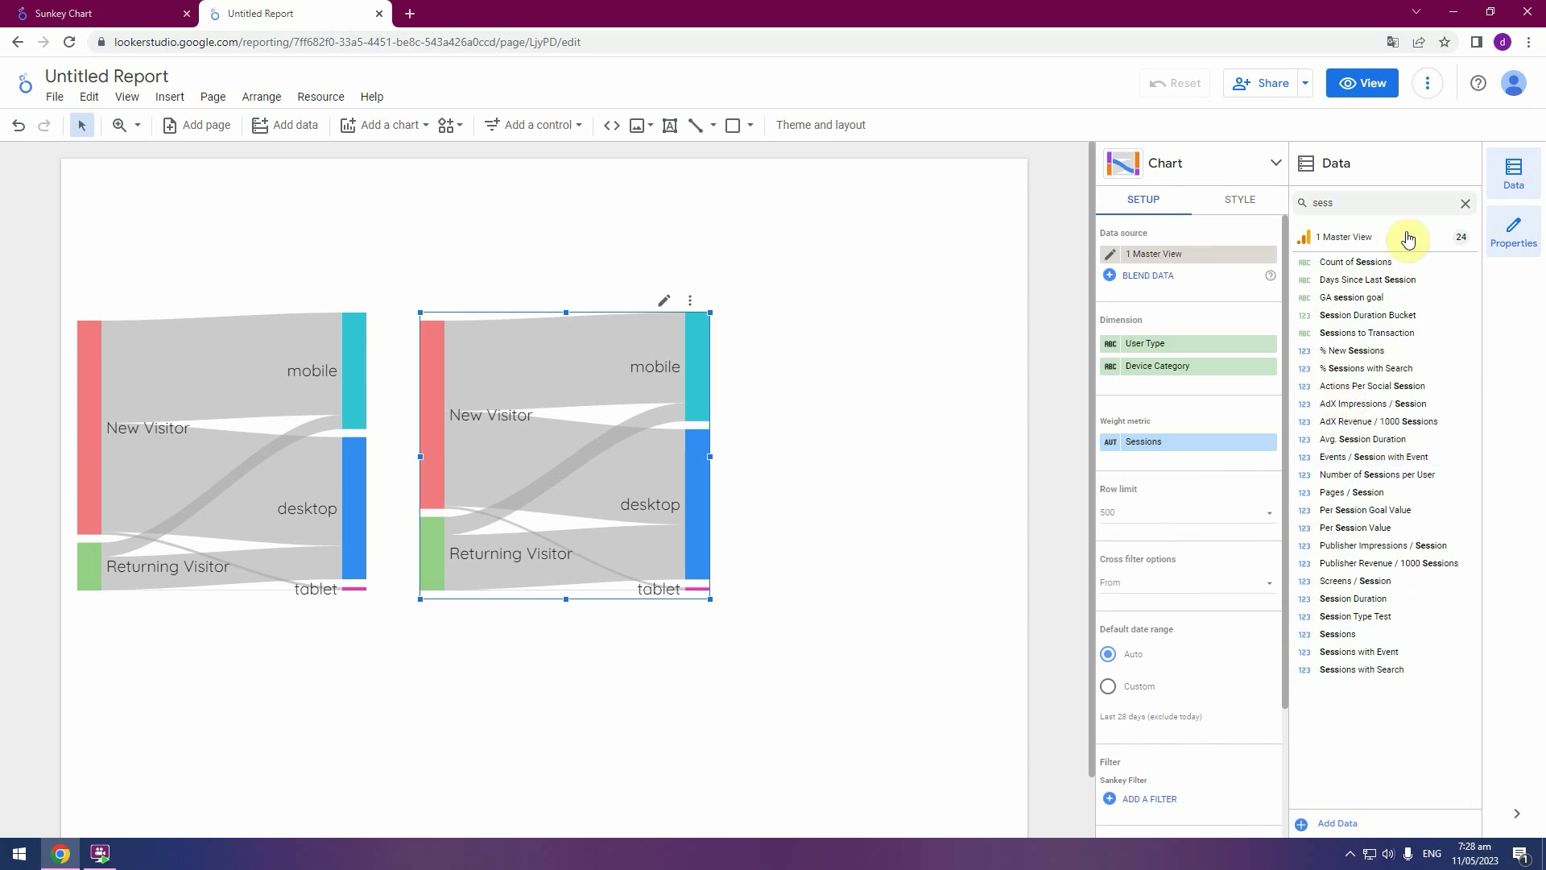
Replace the dimensions with Default Channel Grouping and Landing Page
drag(1344, 202, 1246, 202)
key(BackSpace)
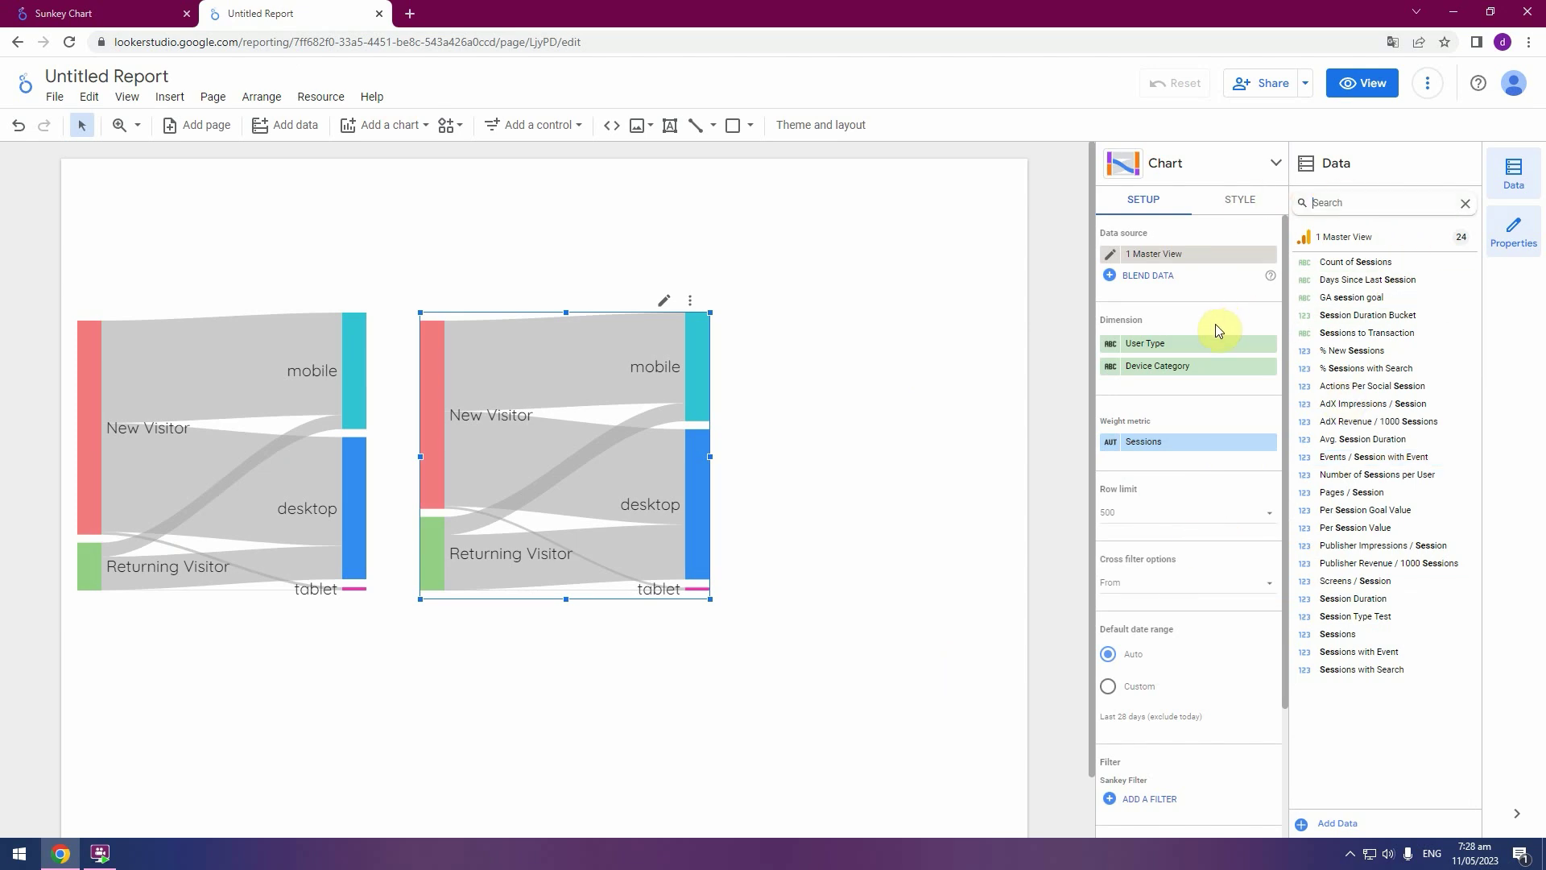
text(defa)
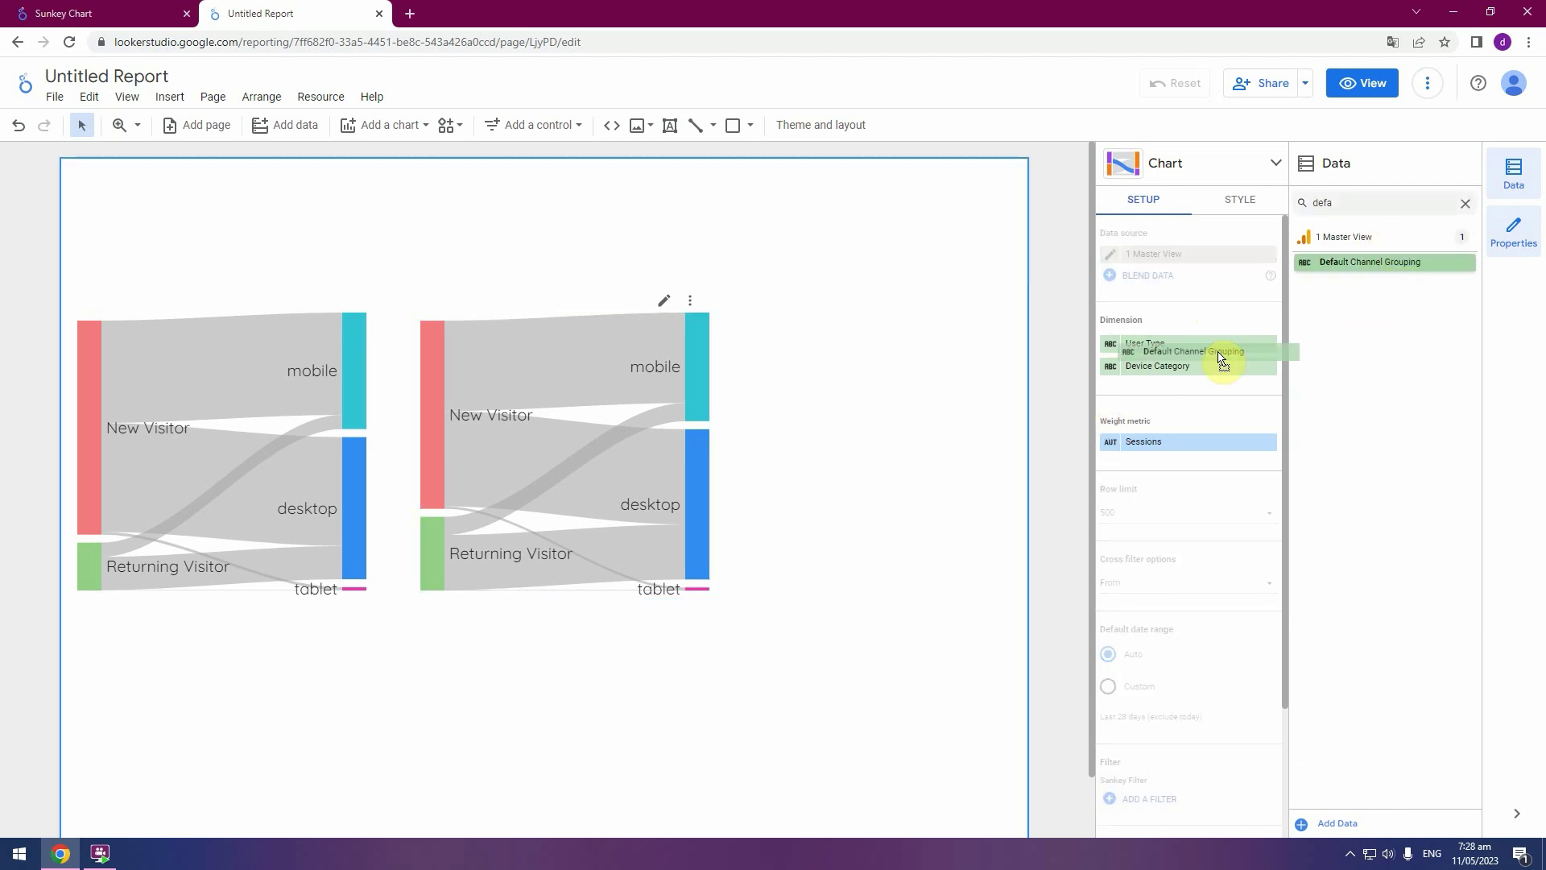
drag(1221, 360, 1216, 346)
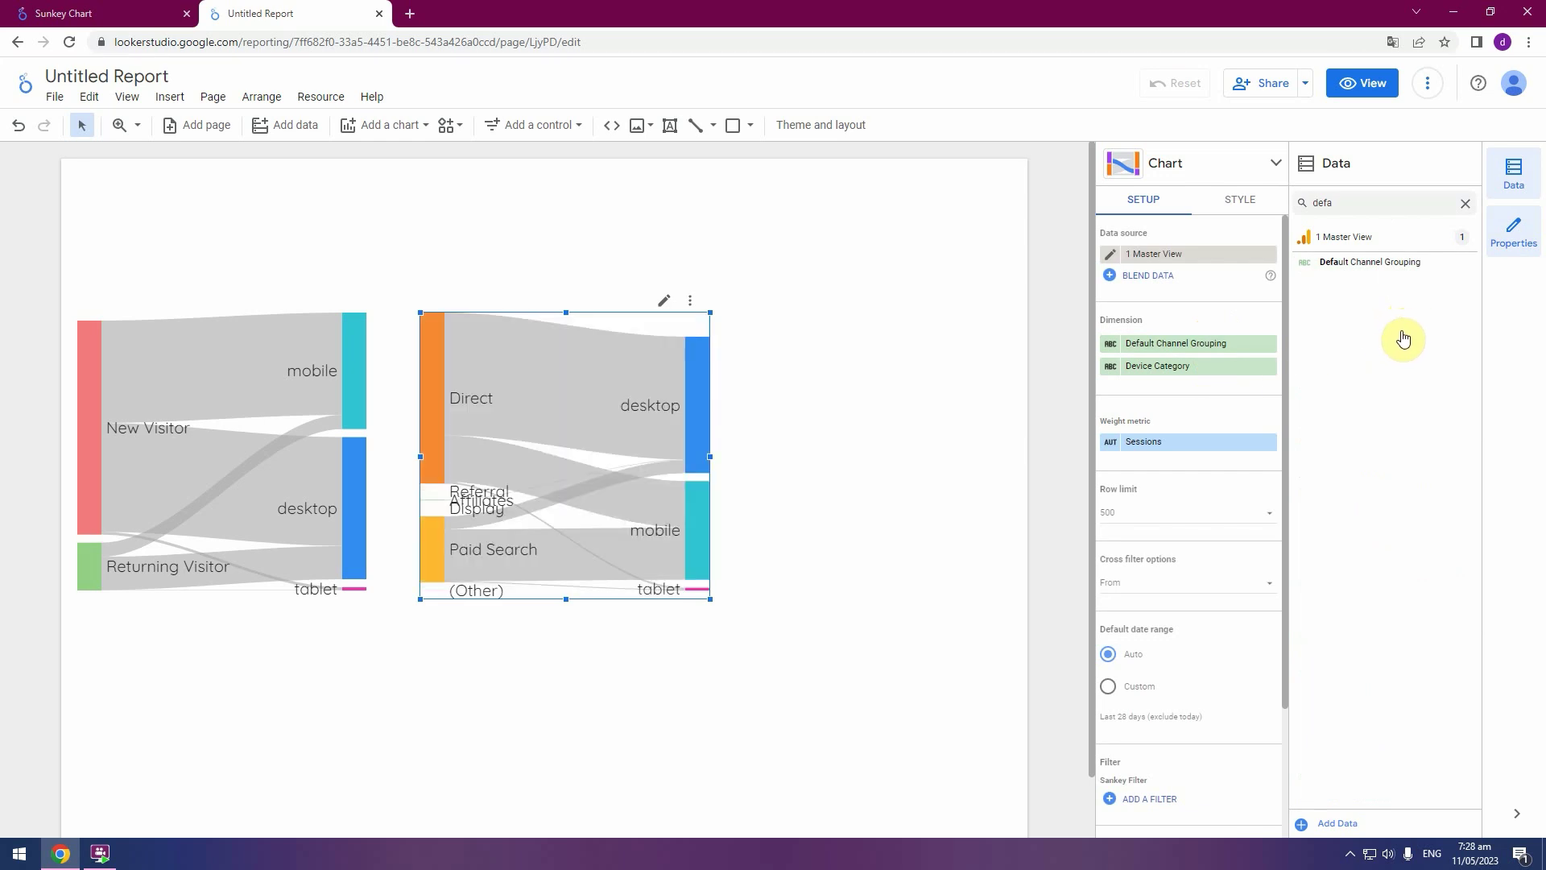
double_click(1402, 206)
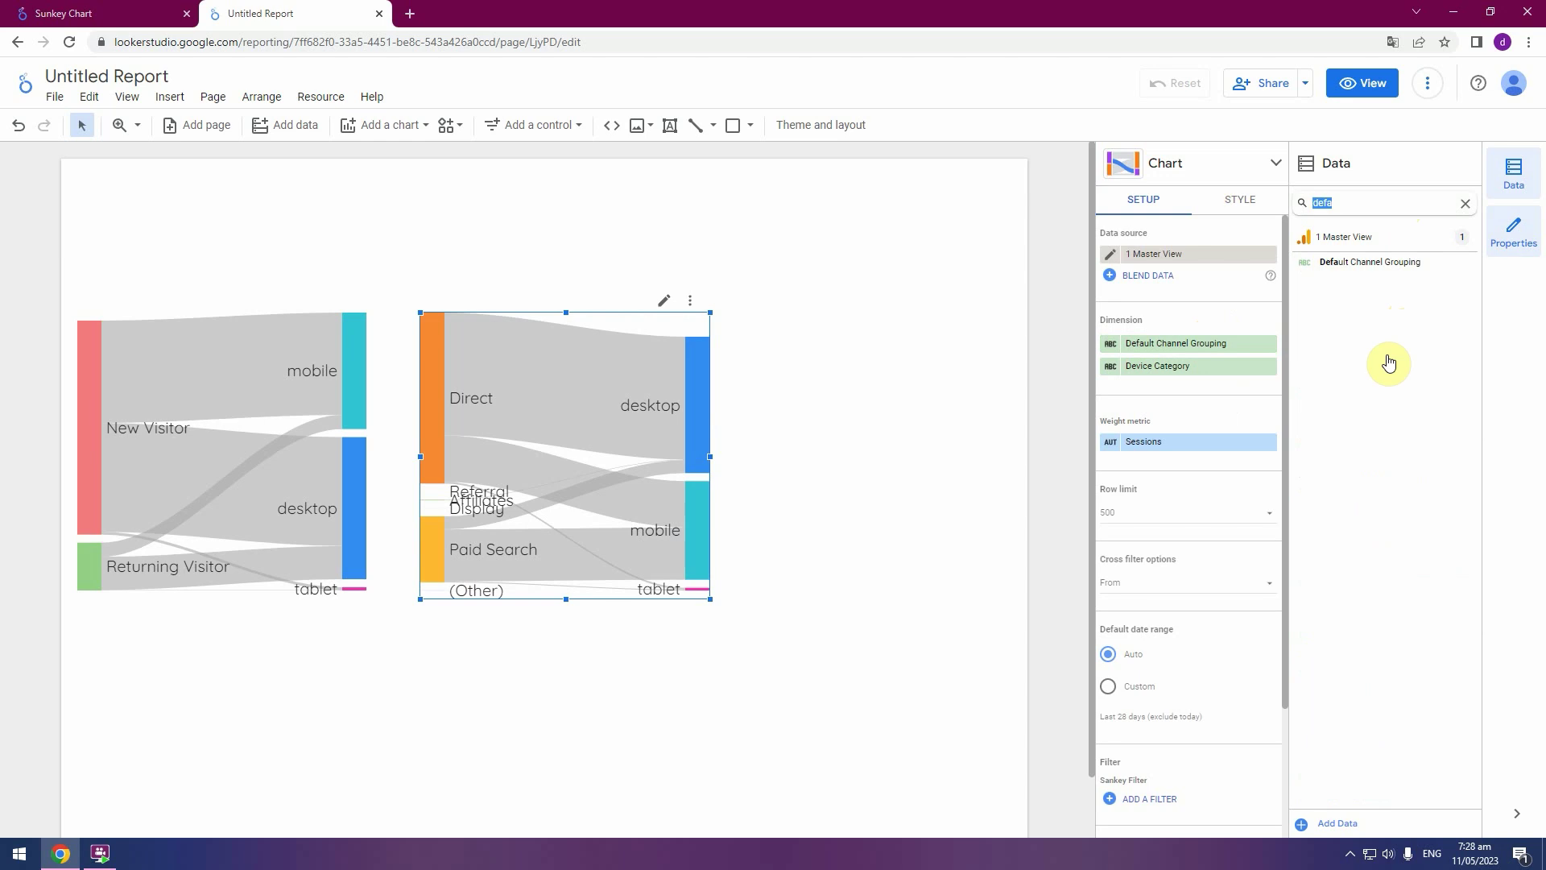
text(landing)
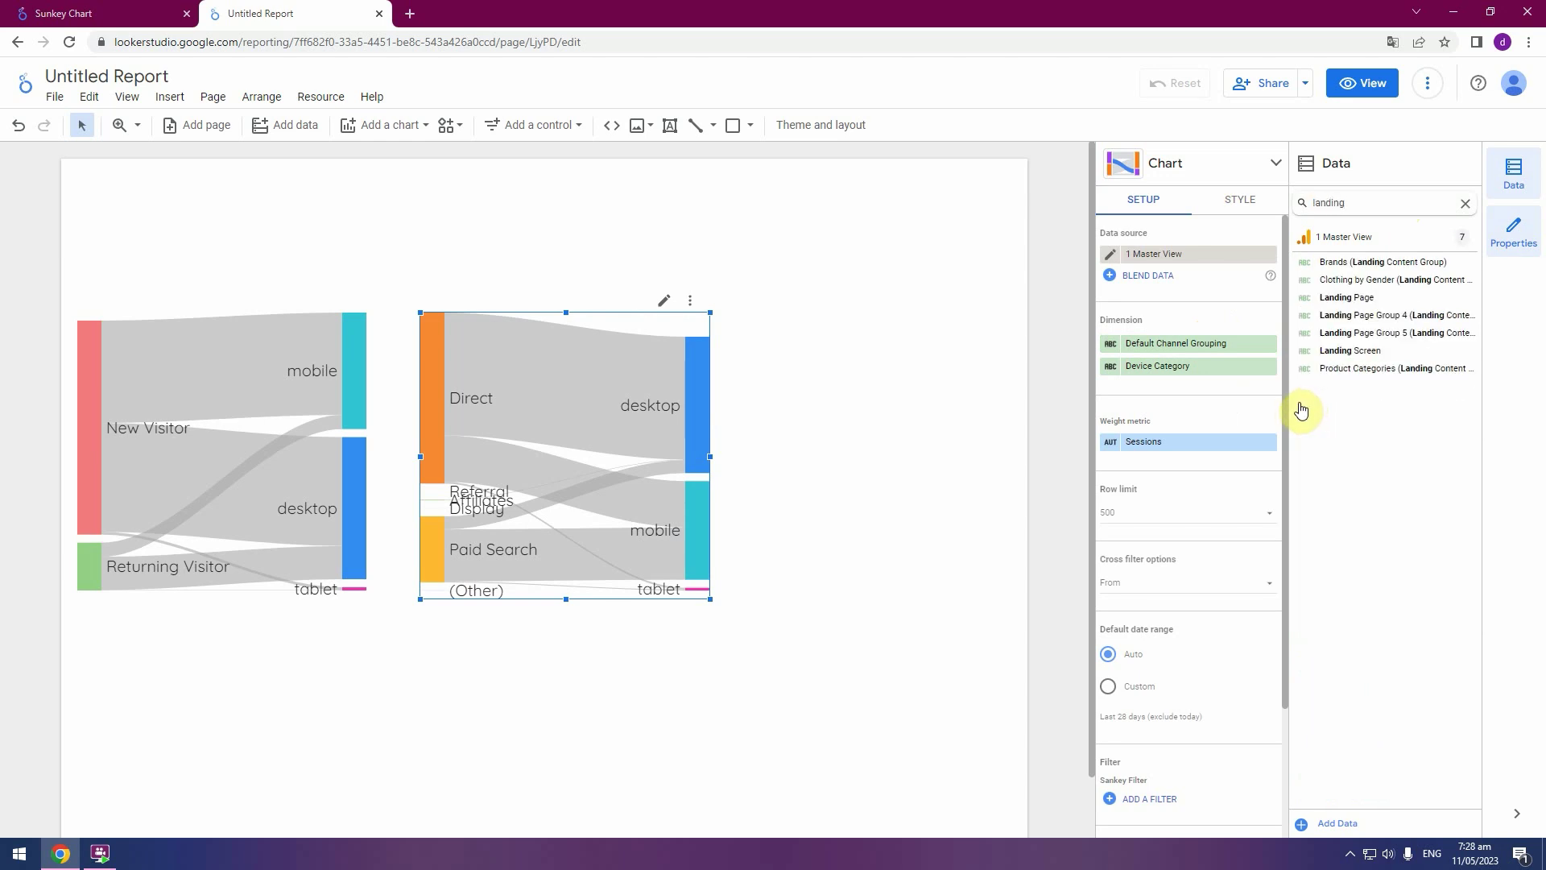
drag(1408, 297, 1208, 379)
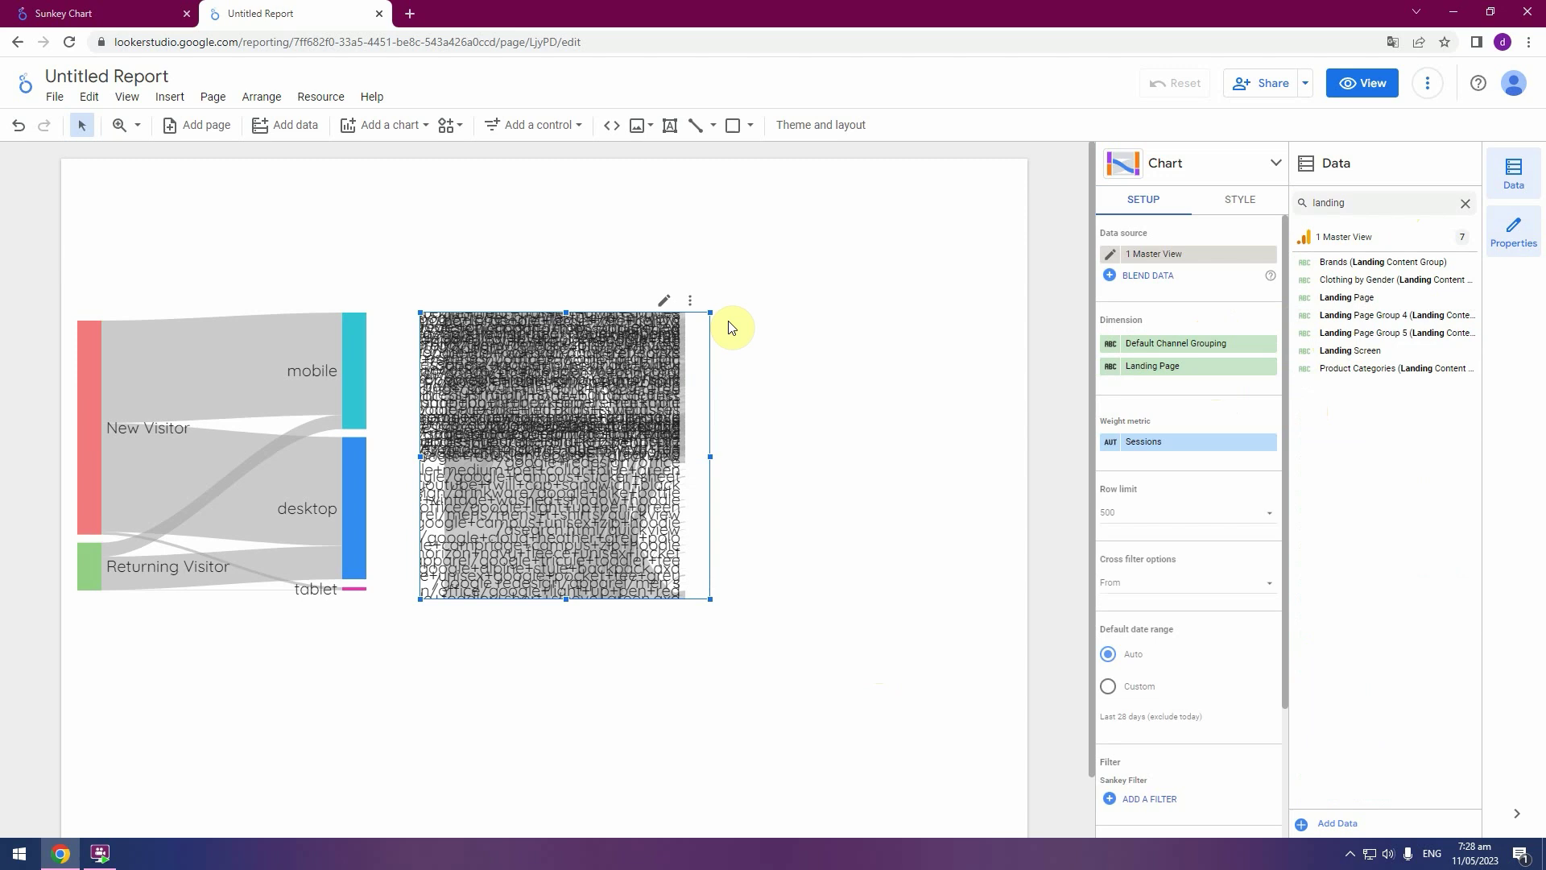
Check the reference chart's fields, then make Full Referrer the duplicate's first dimension
click(138, 16)
mouse_move(599, 526)
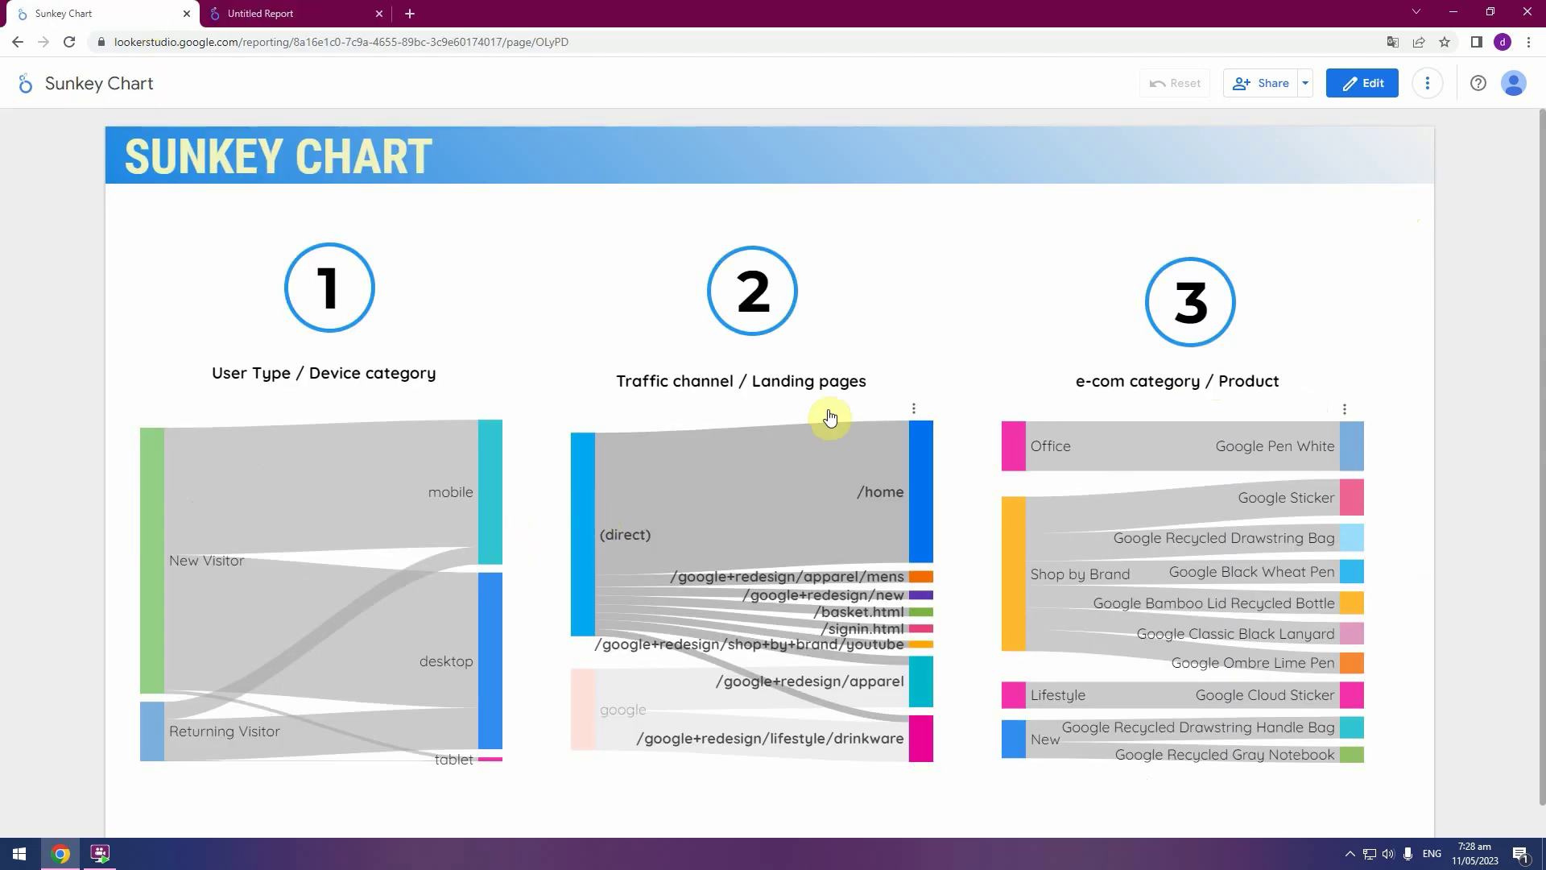
click(1375, 101)
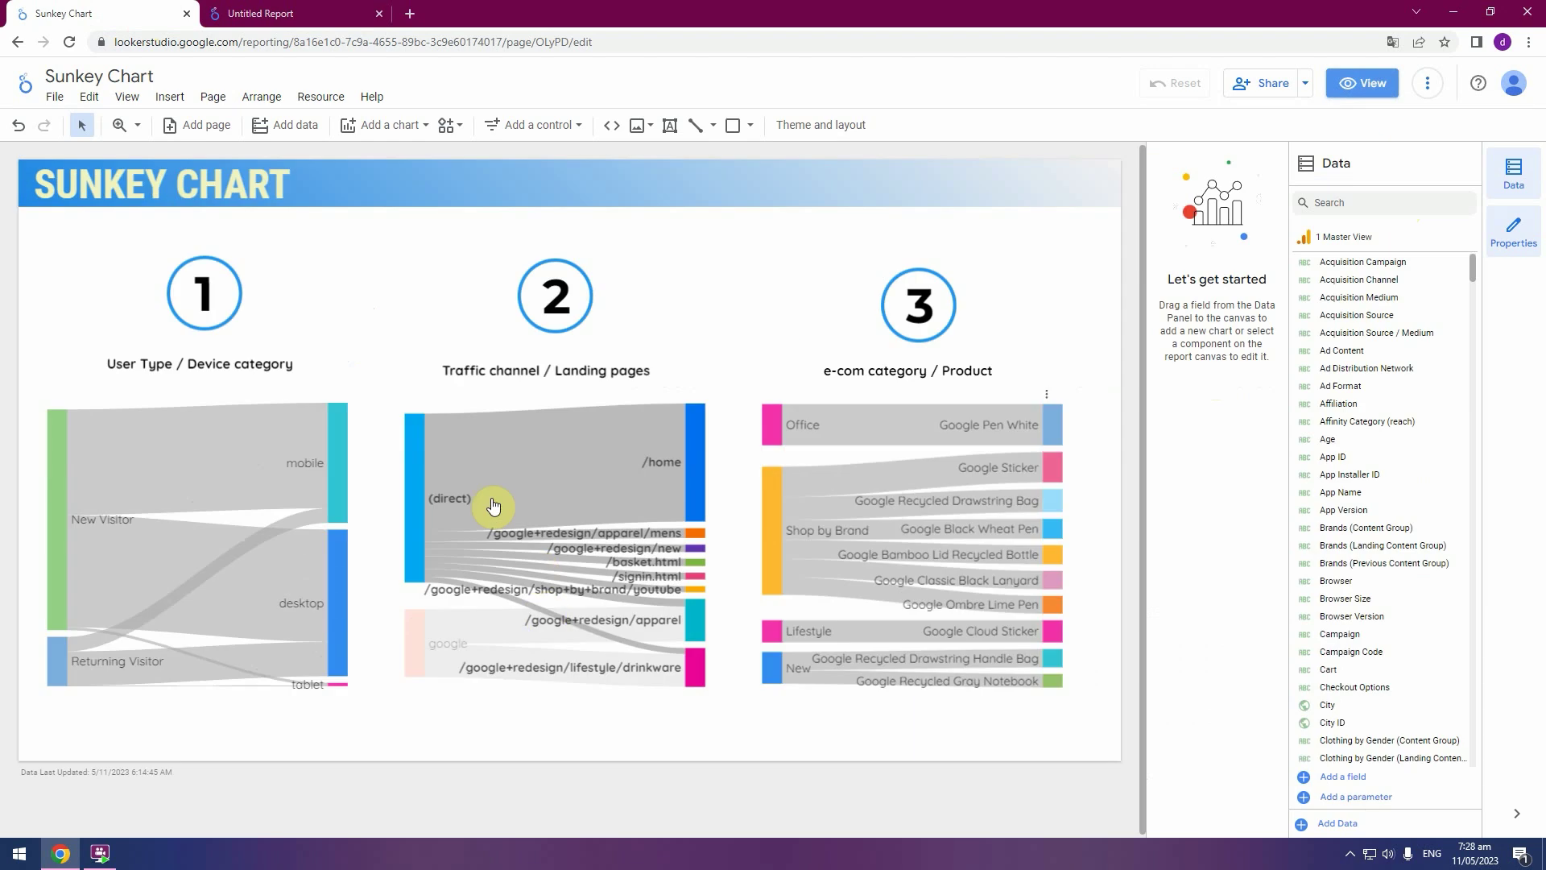
click(411, 448)
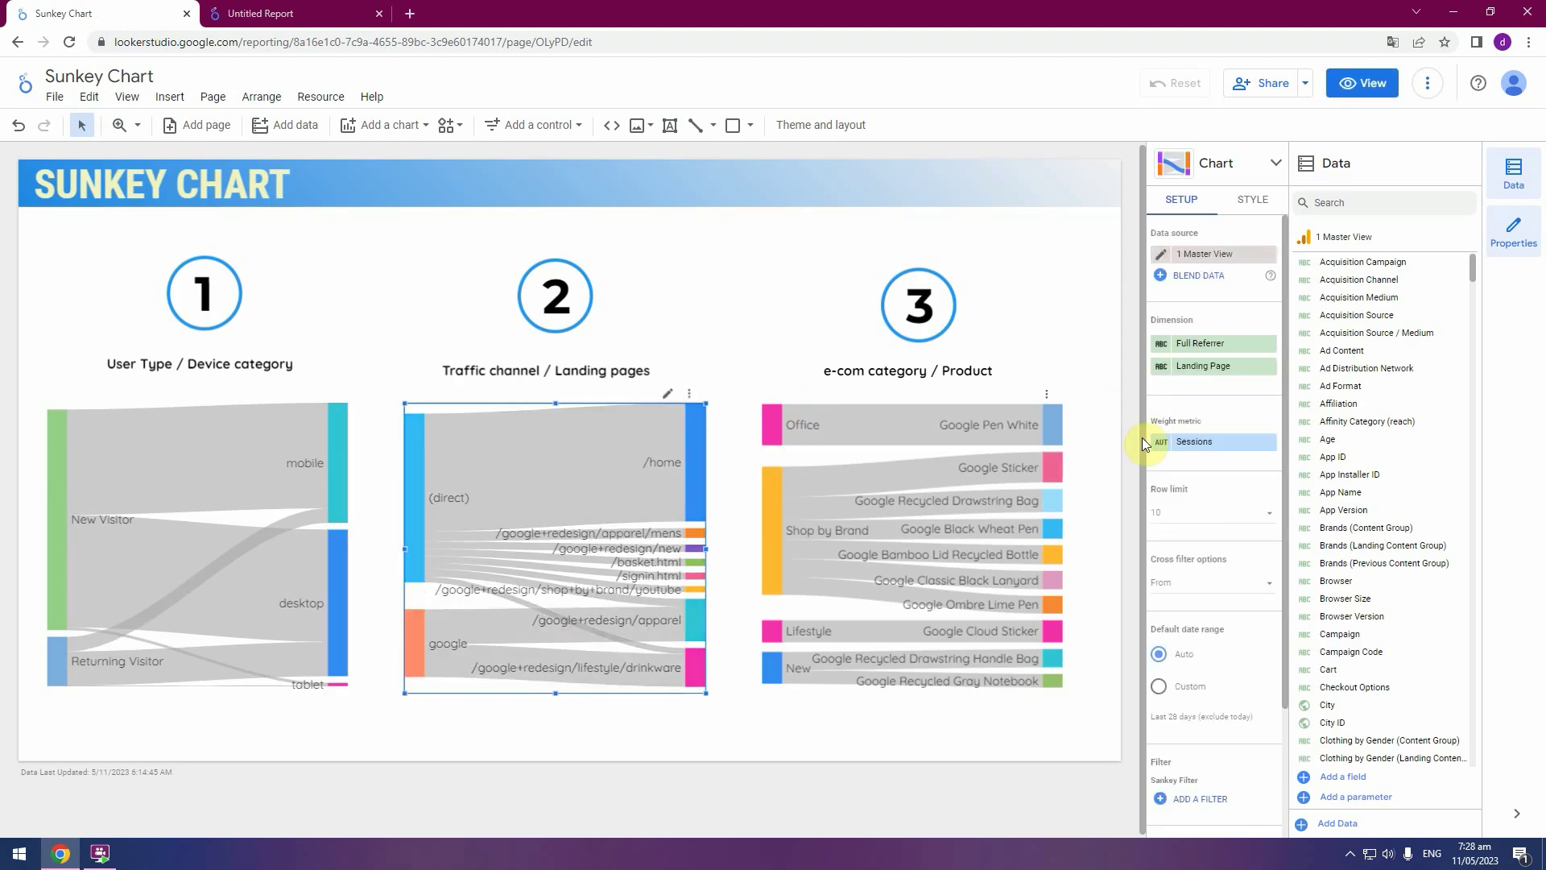
click(310, 17)
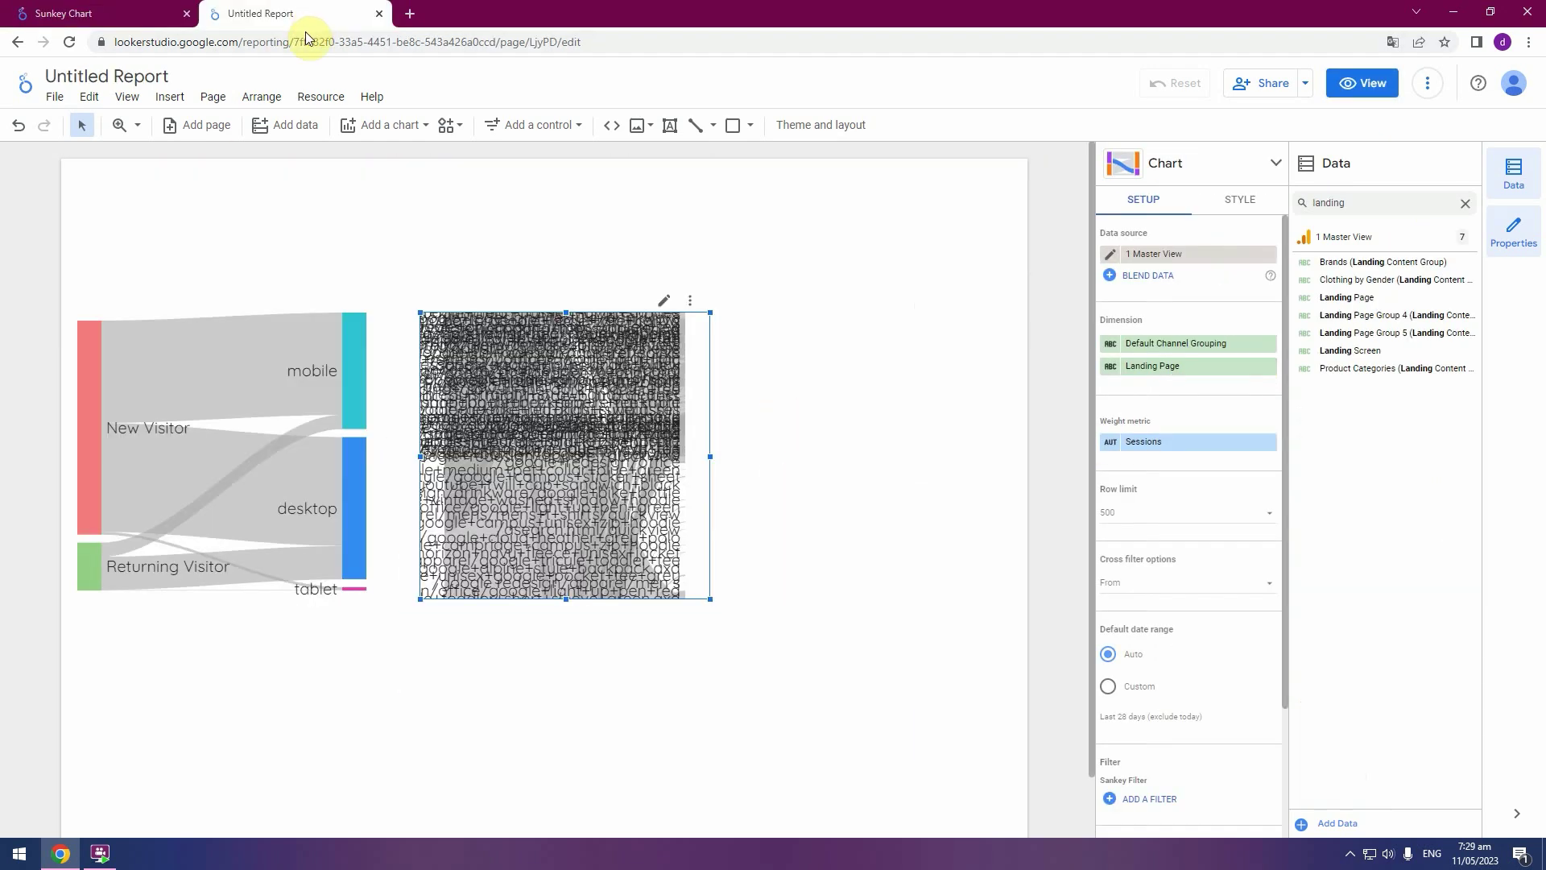
double_click(1374, 203)
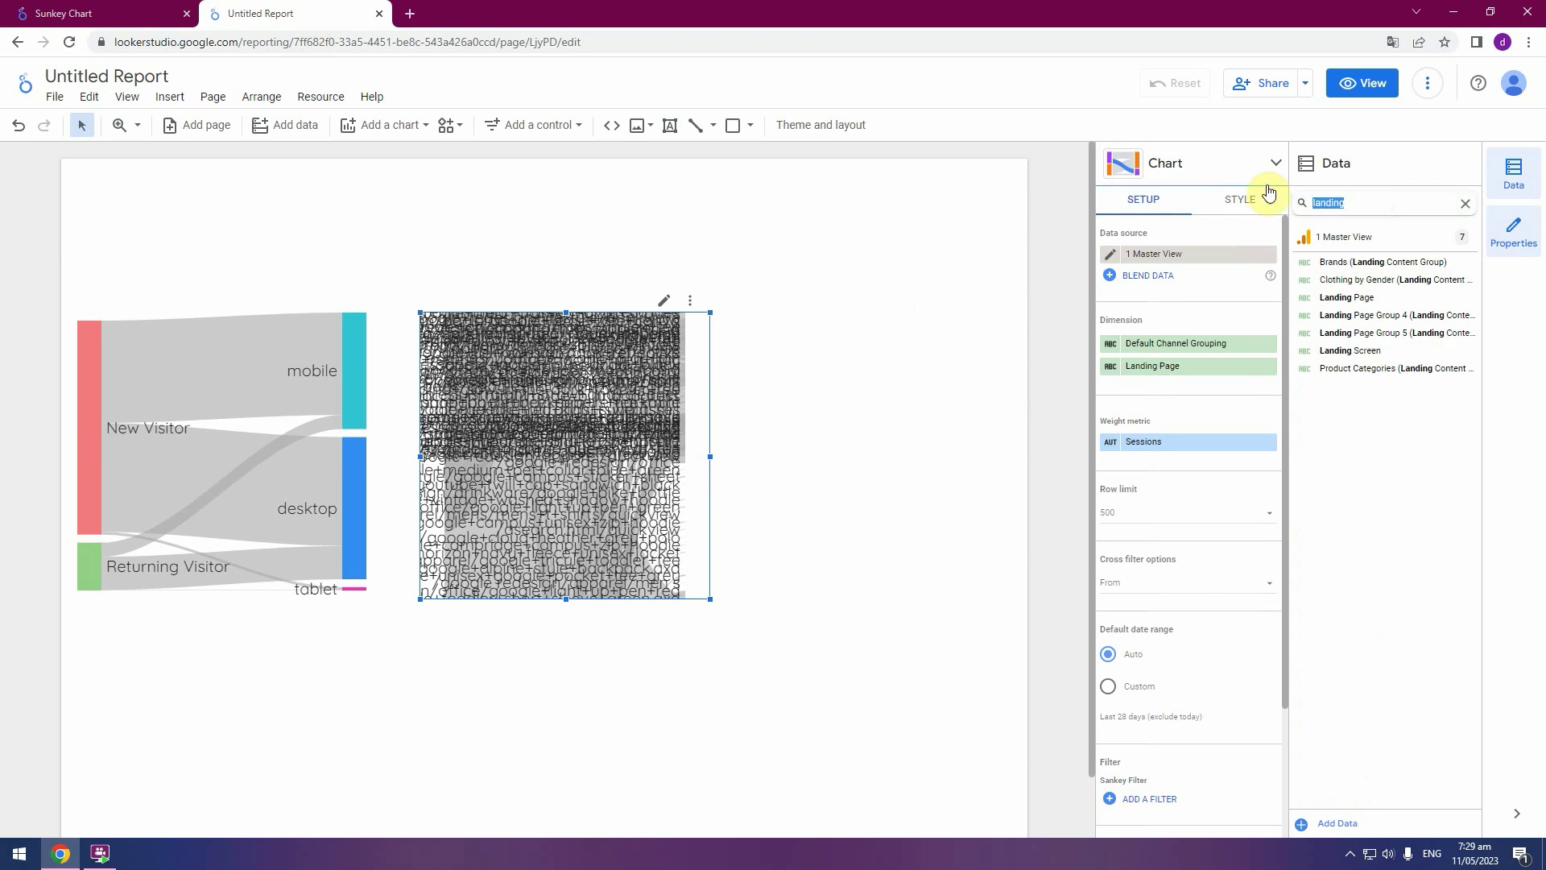
text(full)
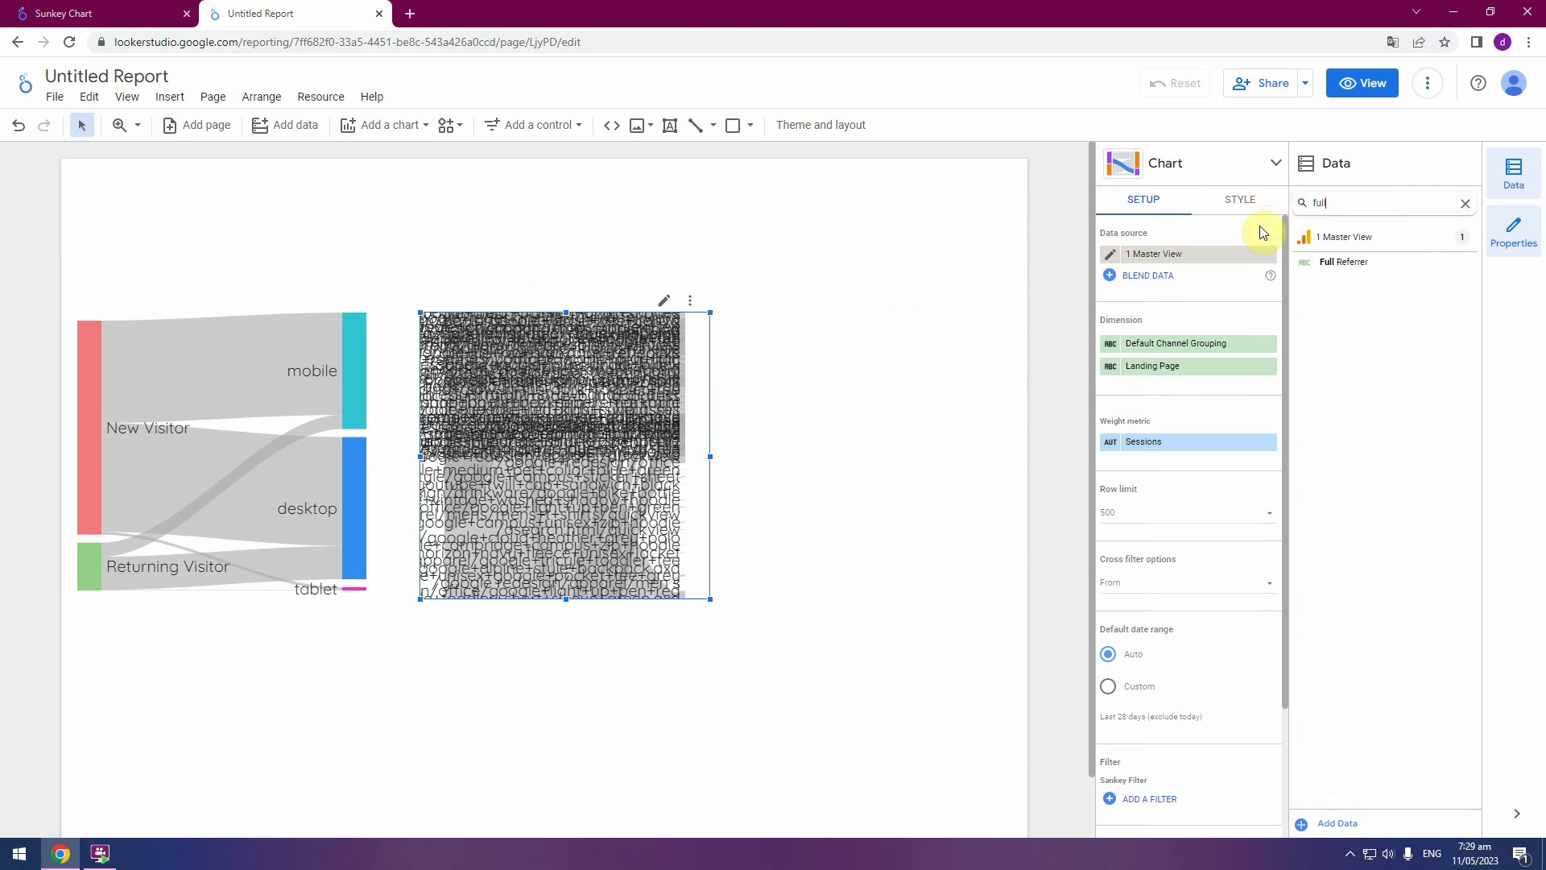
drag(1405, 258, 1219, 351)
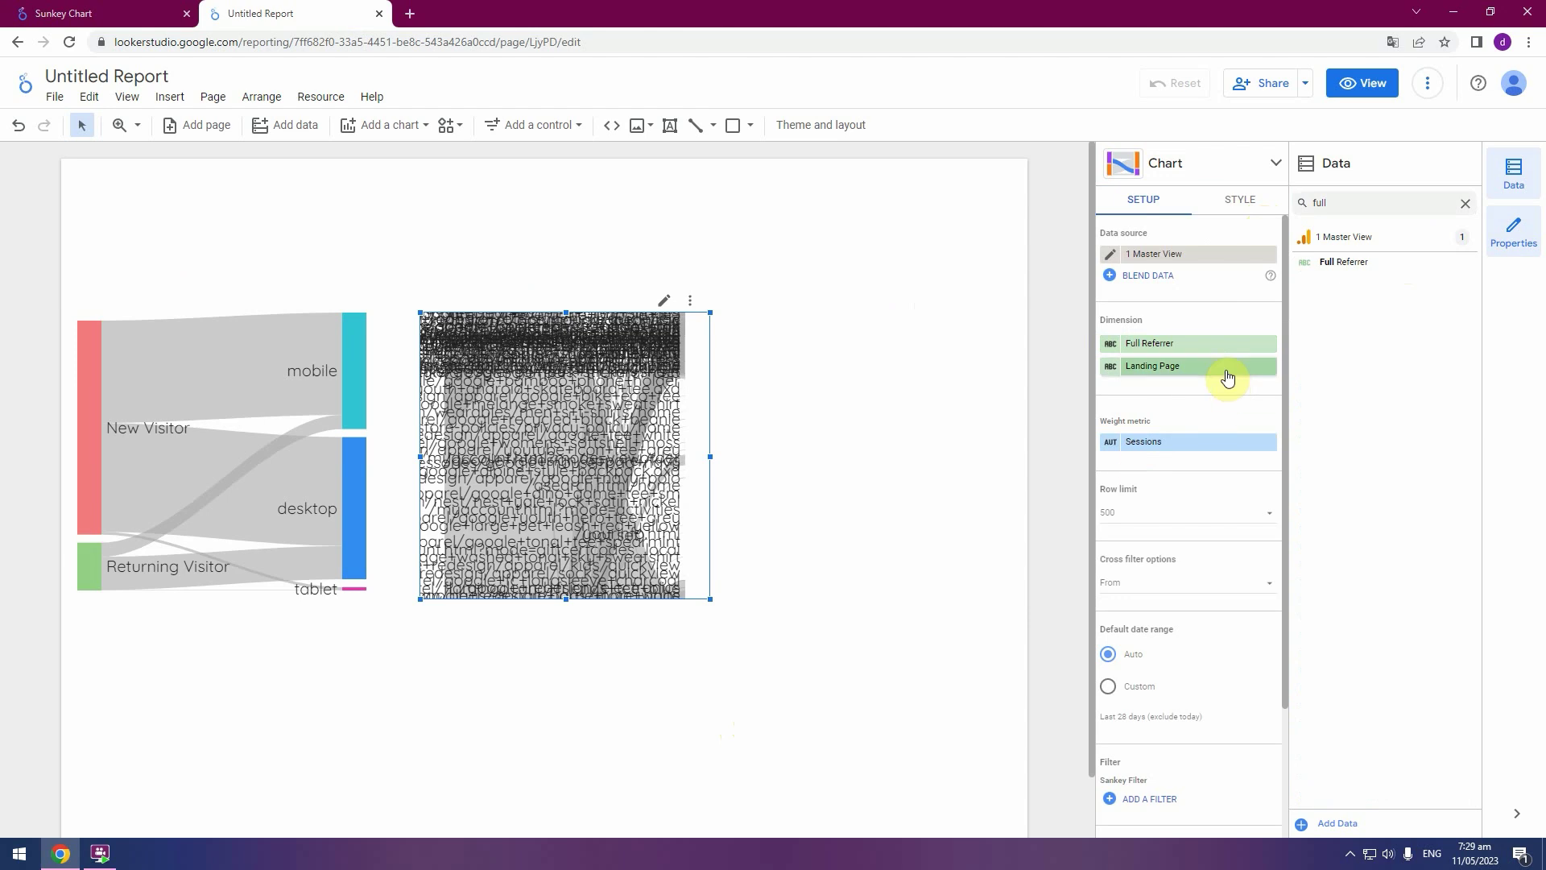
click(88, 15)
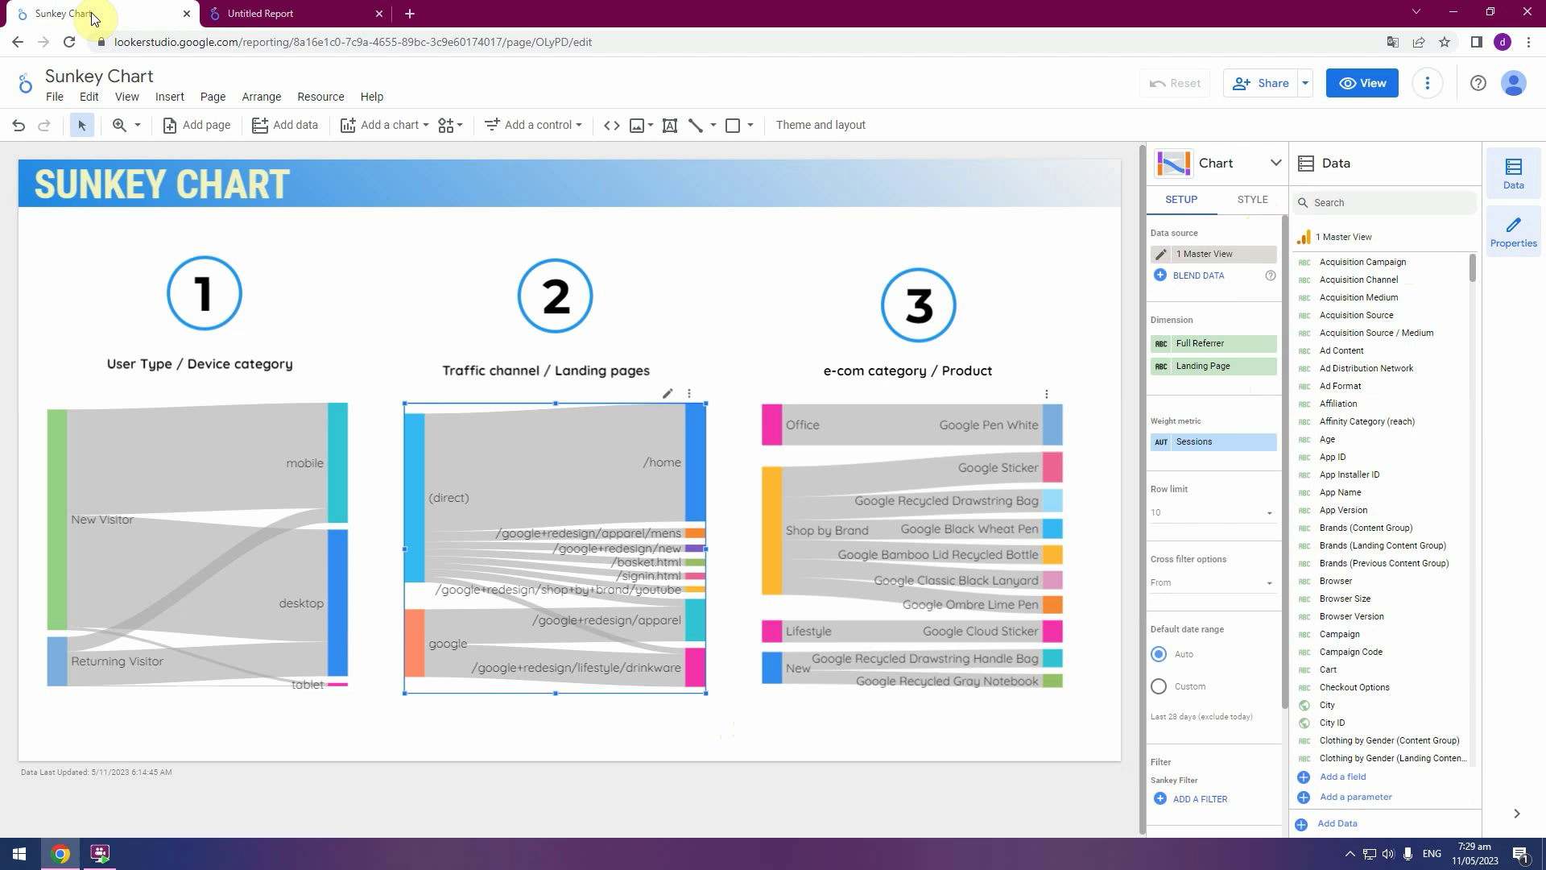
Limit the referrer Sankey to 10 rows and make it taller and wider
click(247, 18)
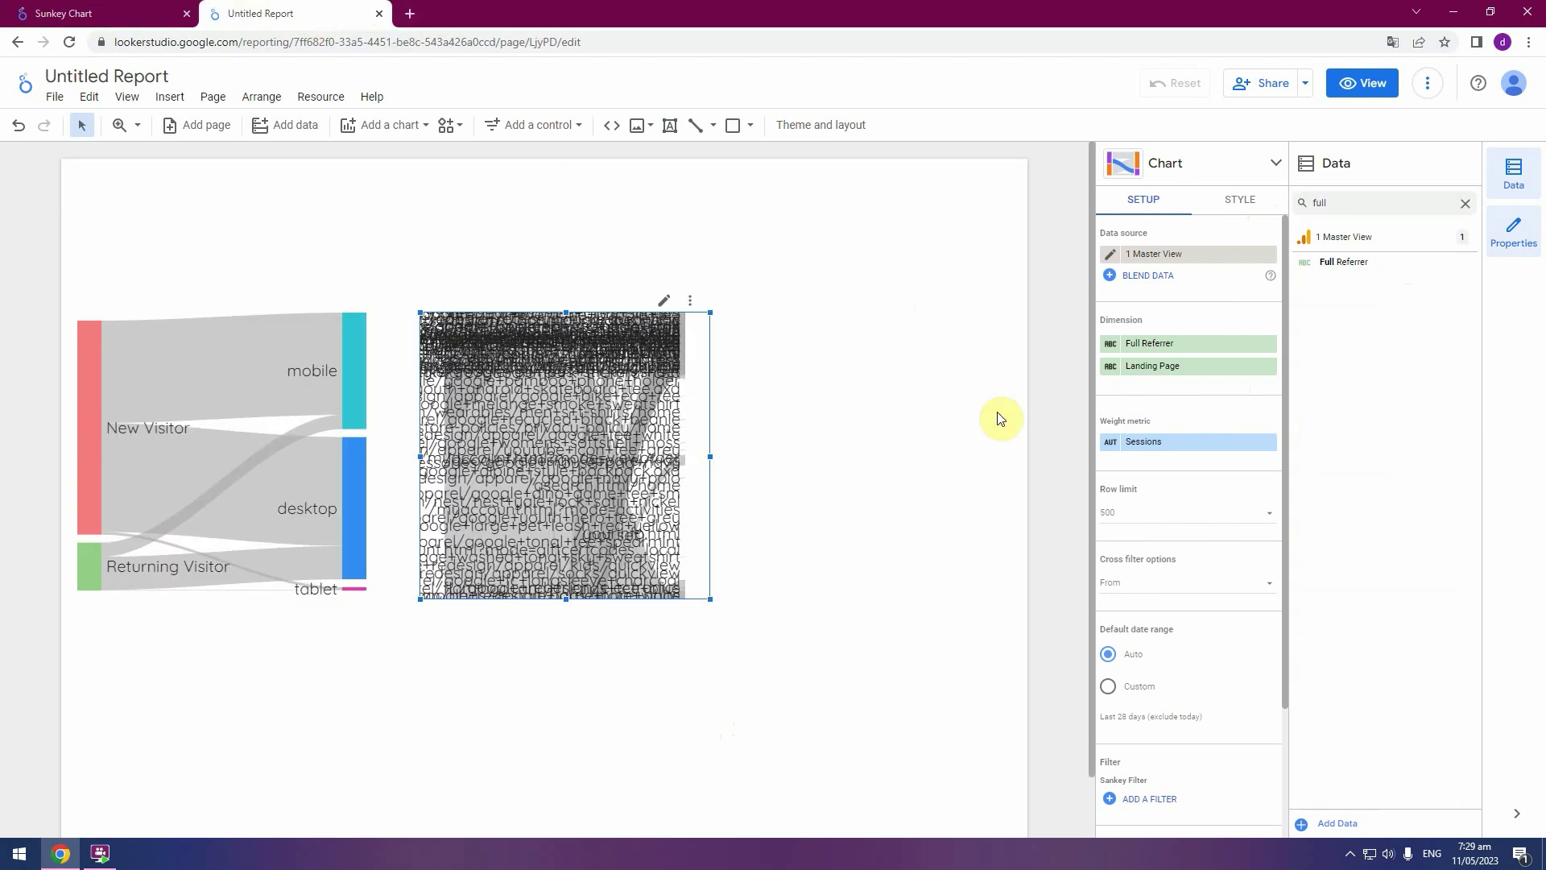
click(1265, 517)
drag(1287, 514, 1215, 421)
click(1188, 424)
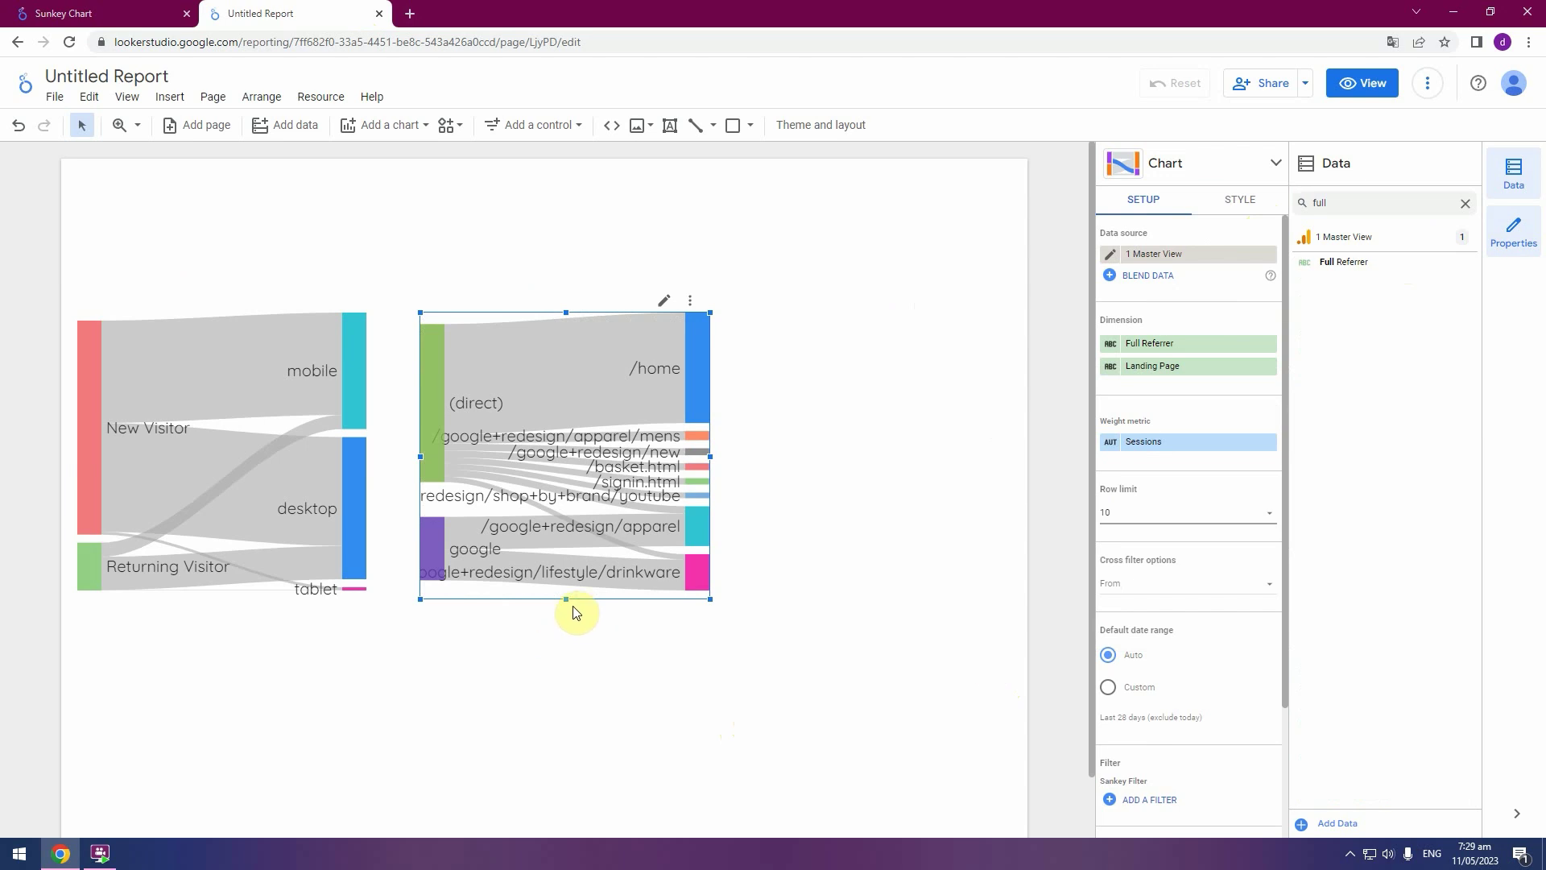
drag(566, 599, 555, 700)
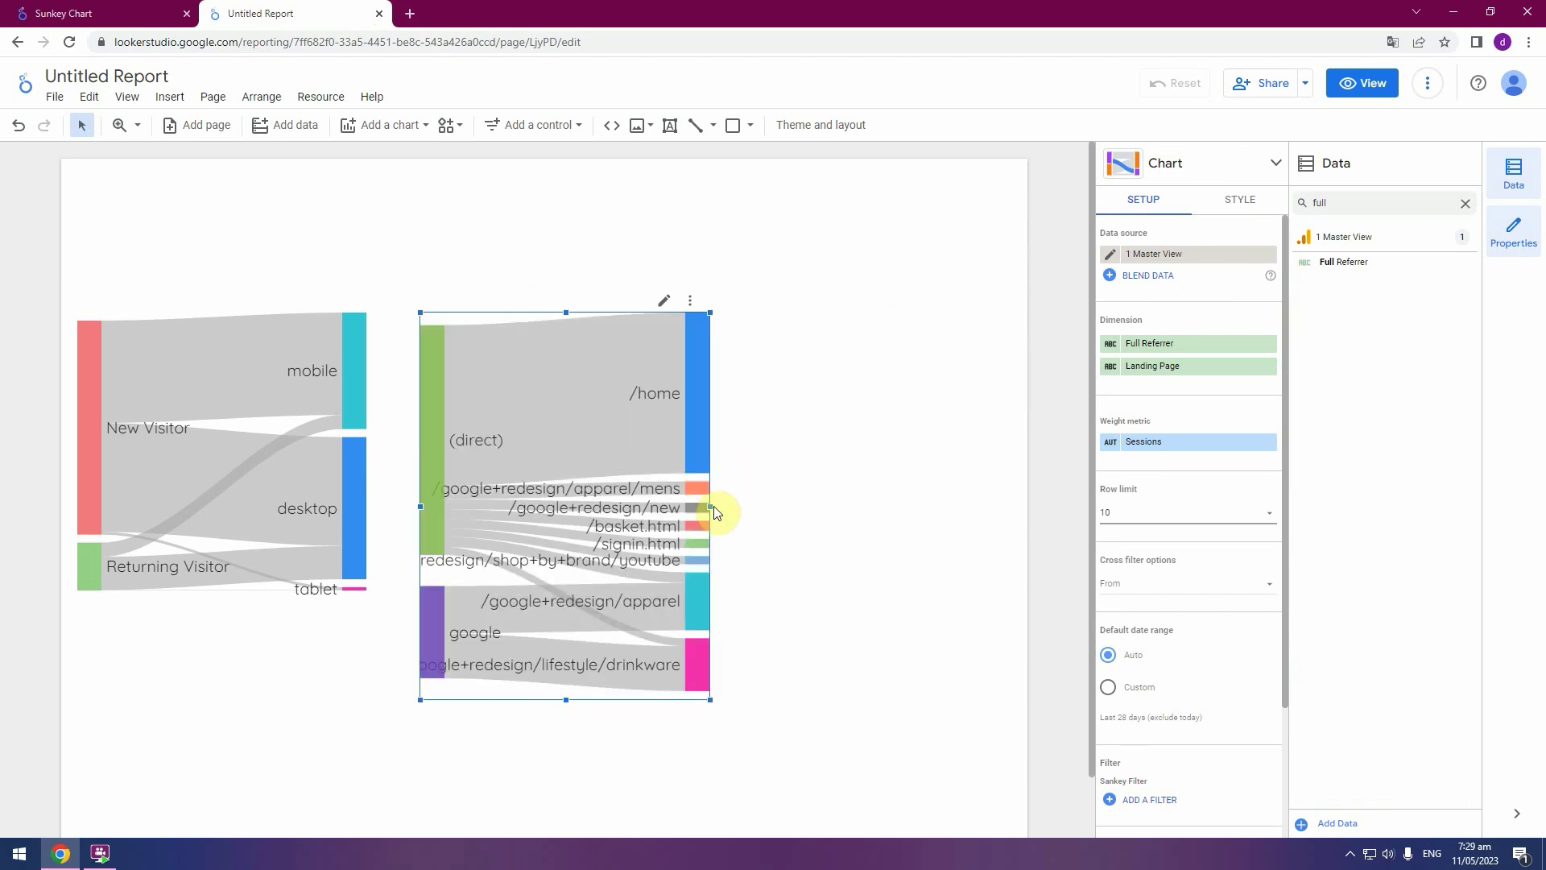
drag(712, 504, 878, 505)
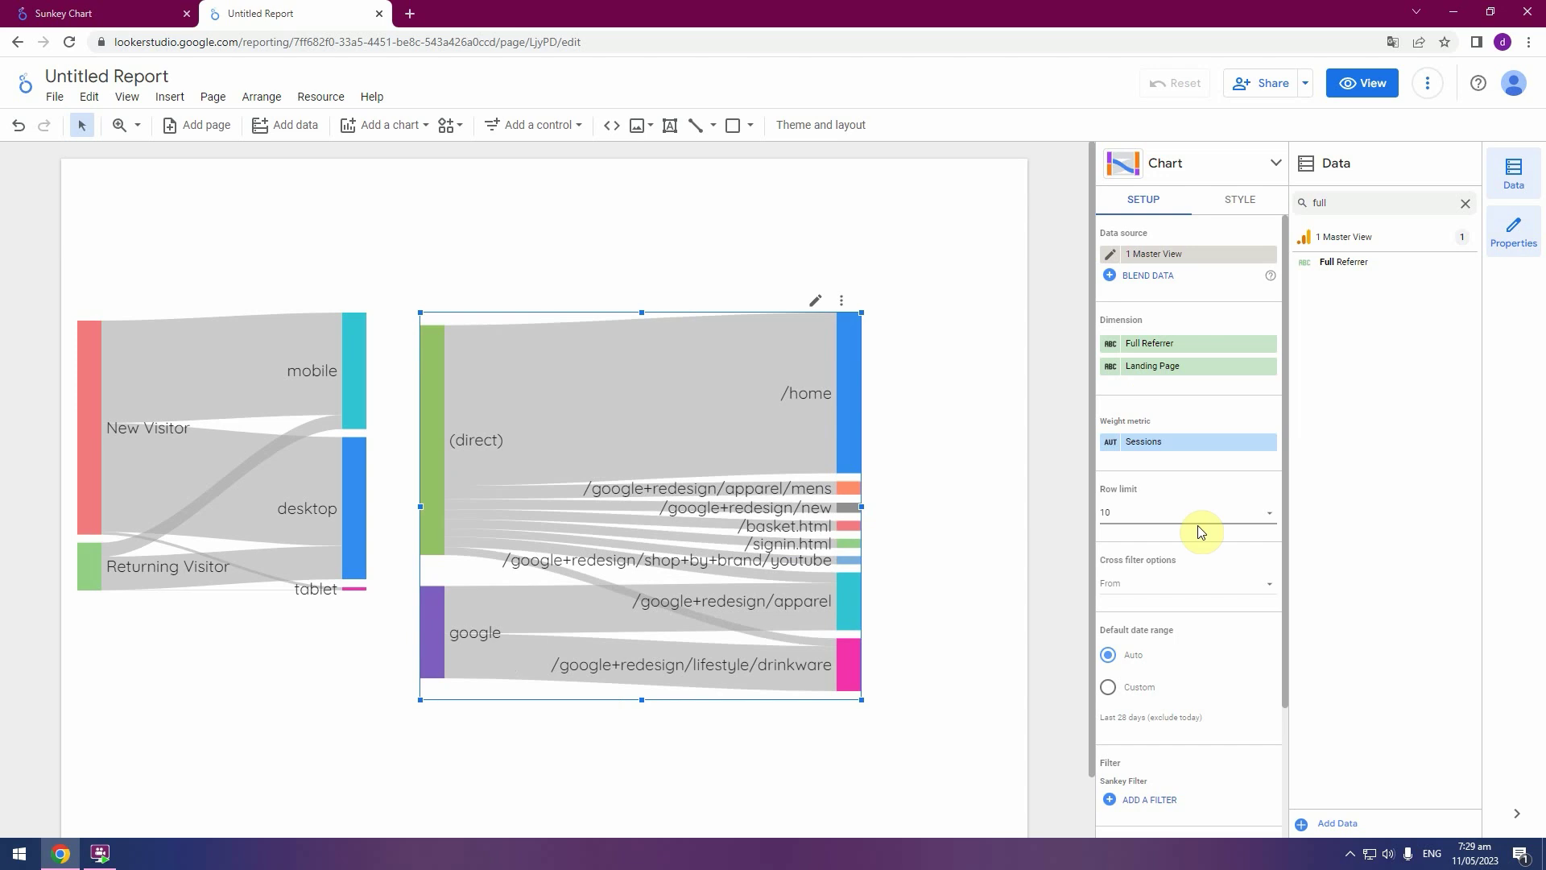
Reduce the chart labels to 16px and narrow the chart slightly
click(1235, 203)
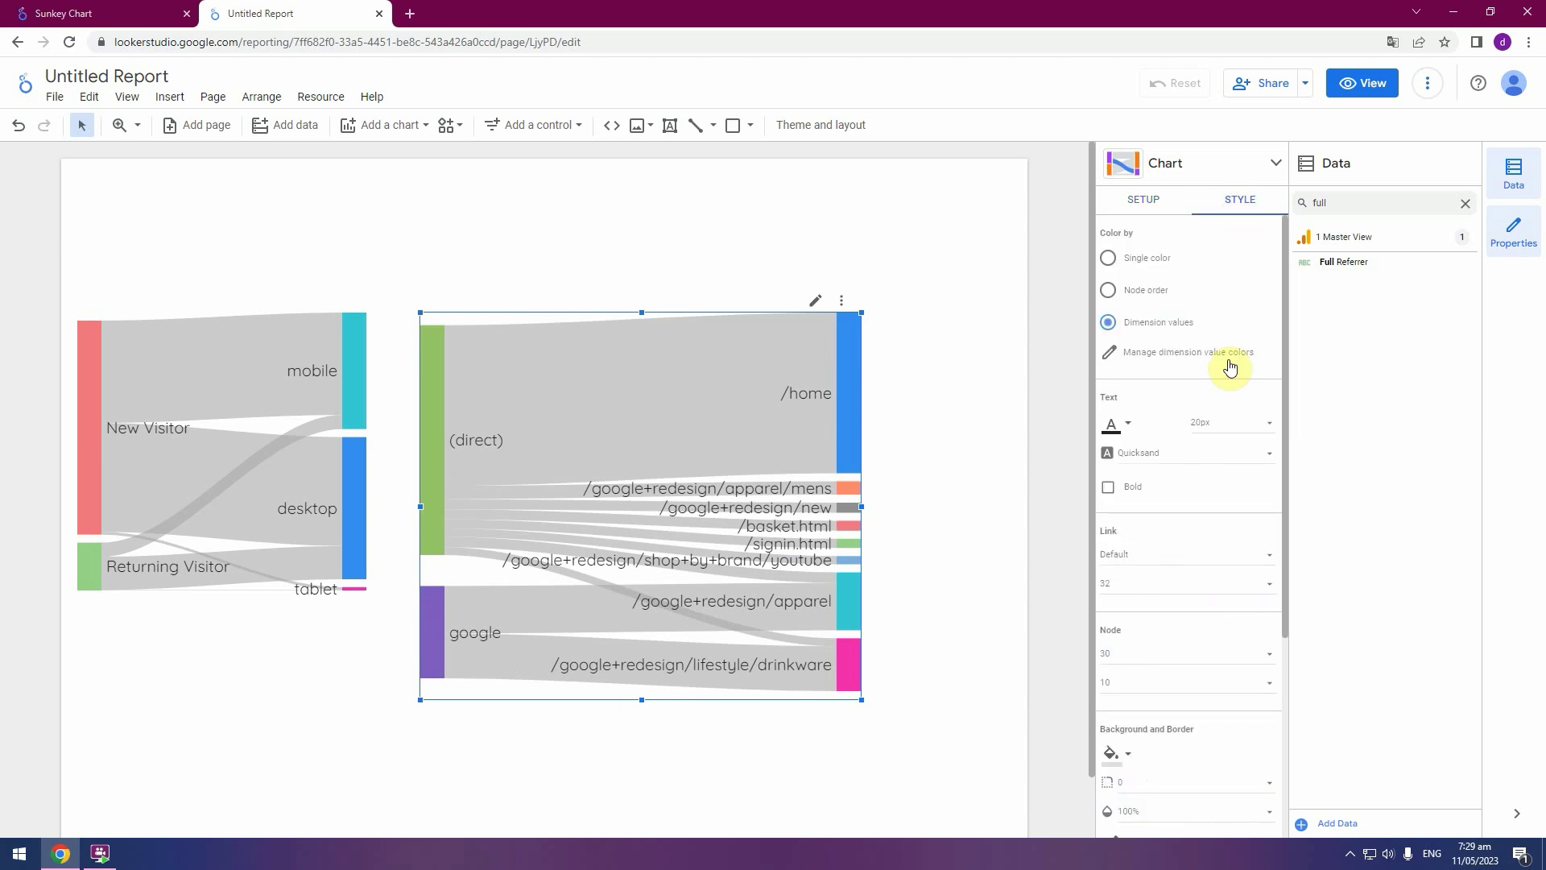
click(1266, 429)
click(1239, 352)
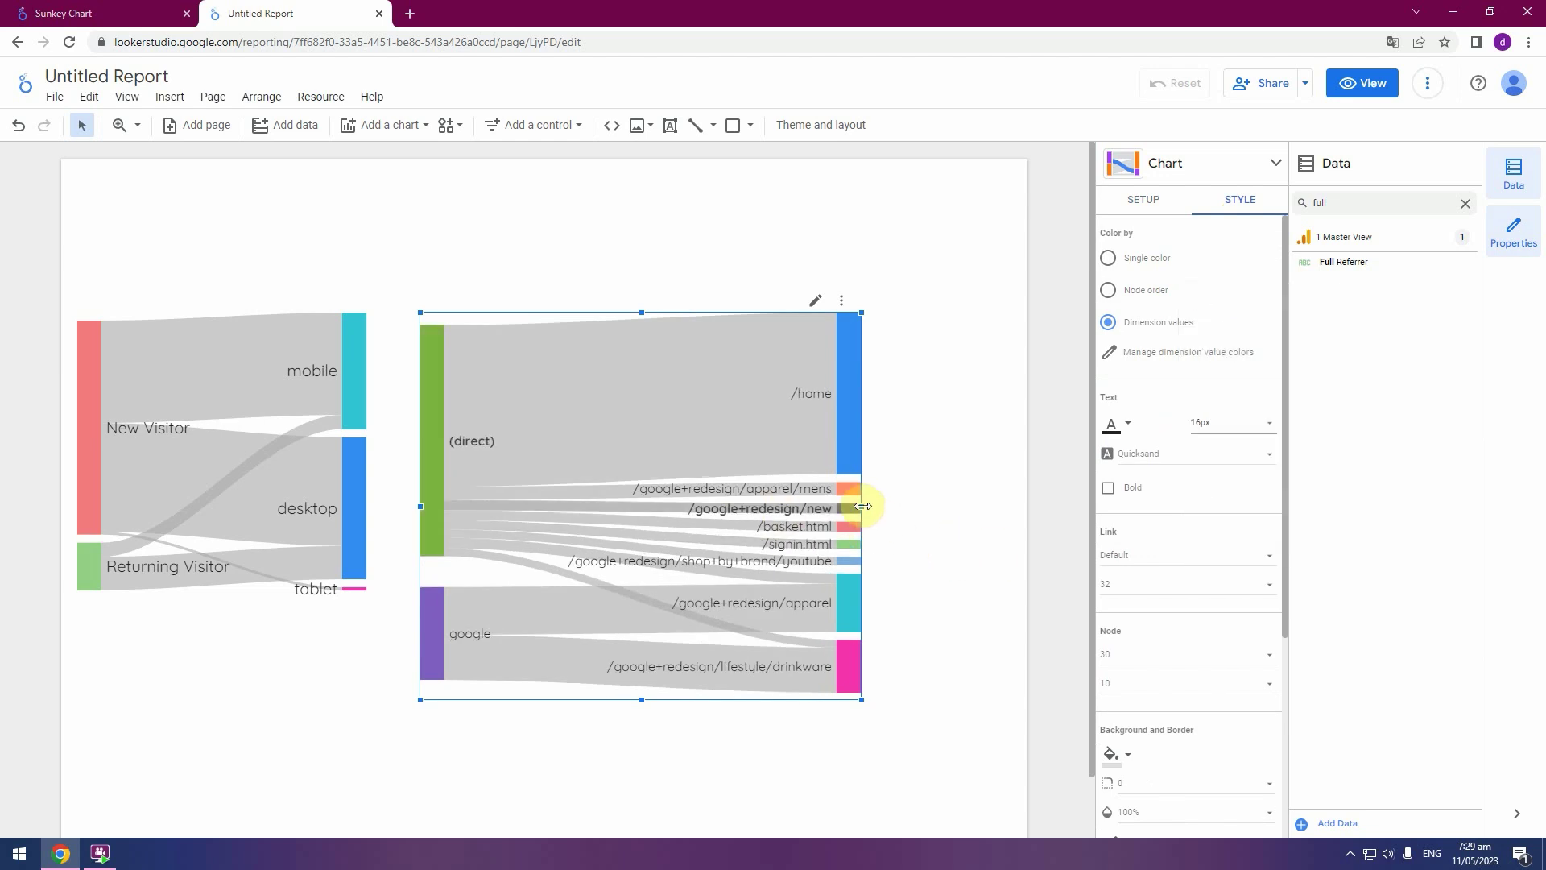
drag(863, 505, 783, 506)
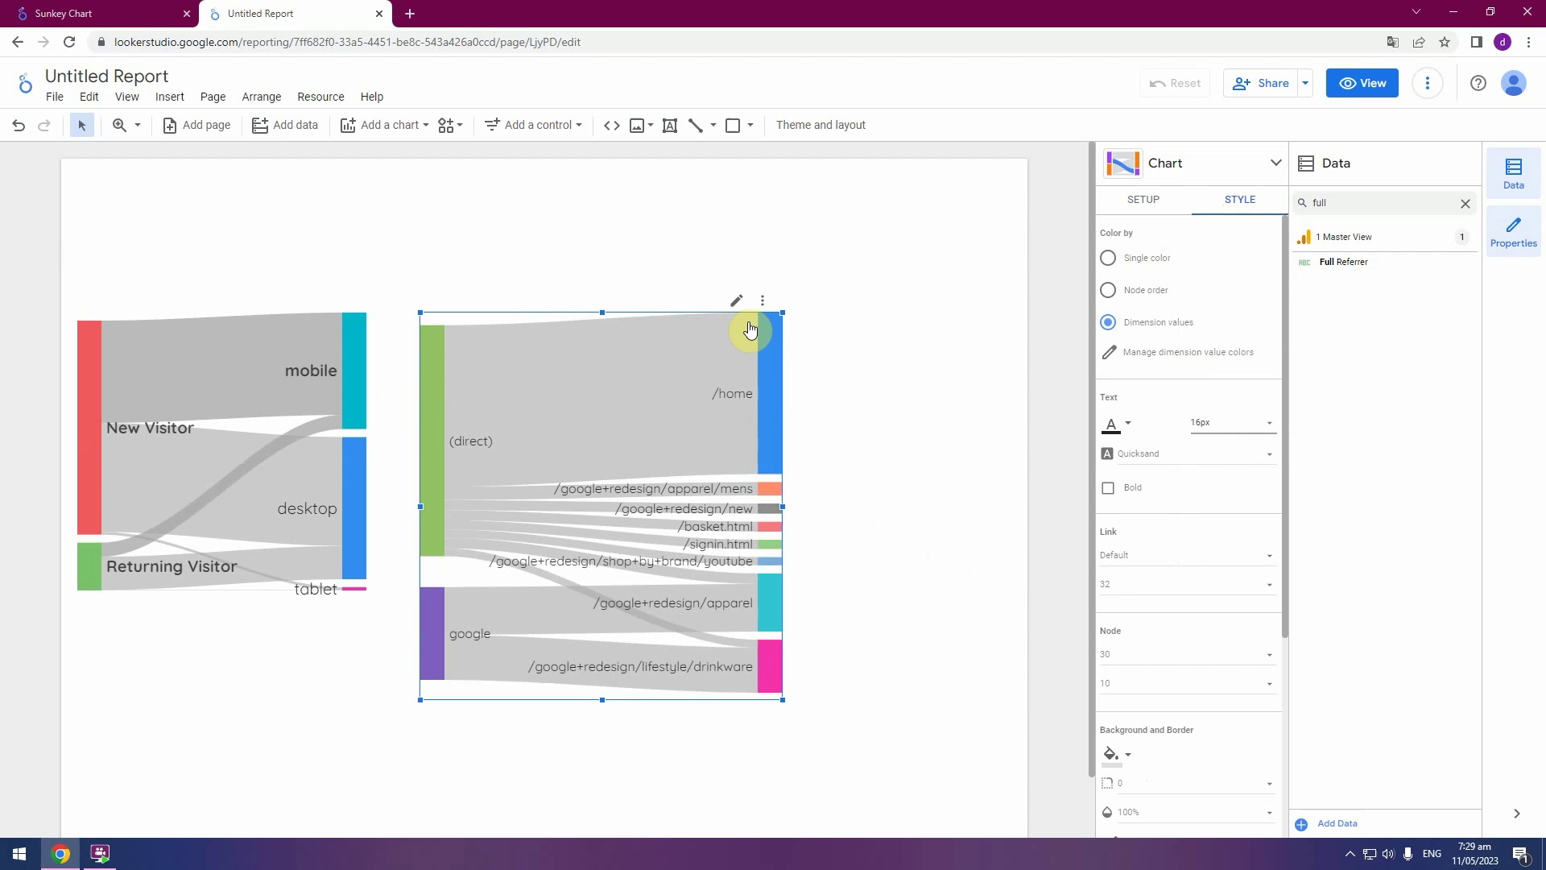
click(858, 406)
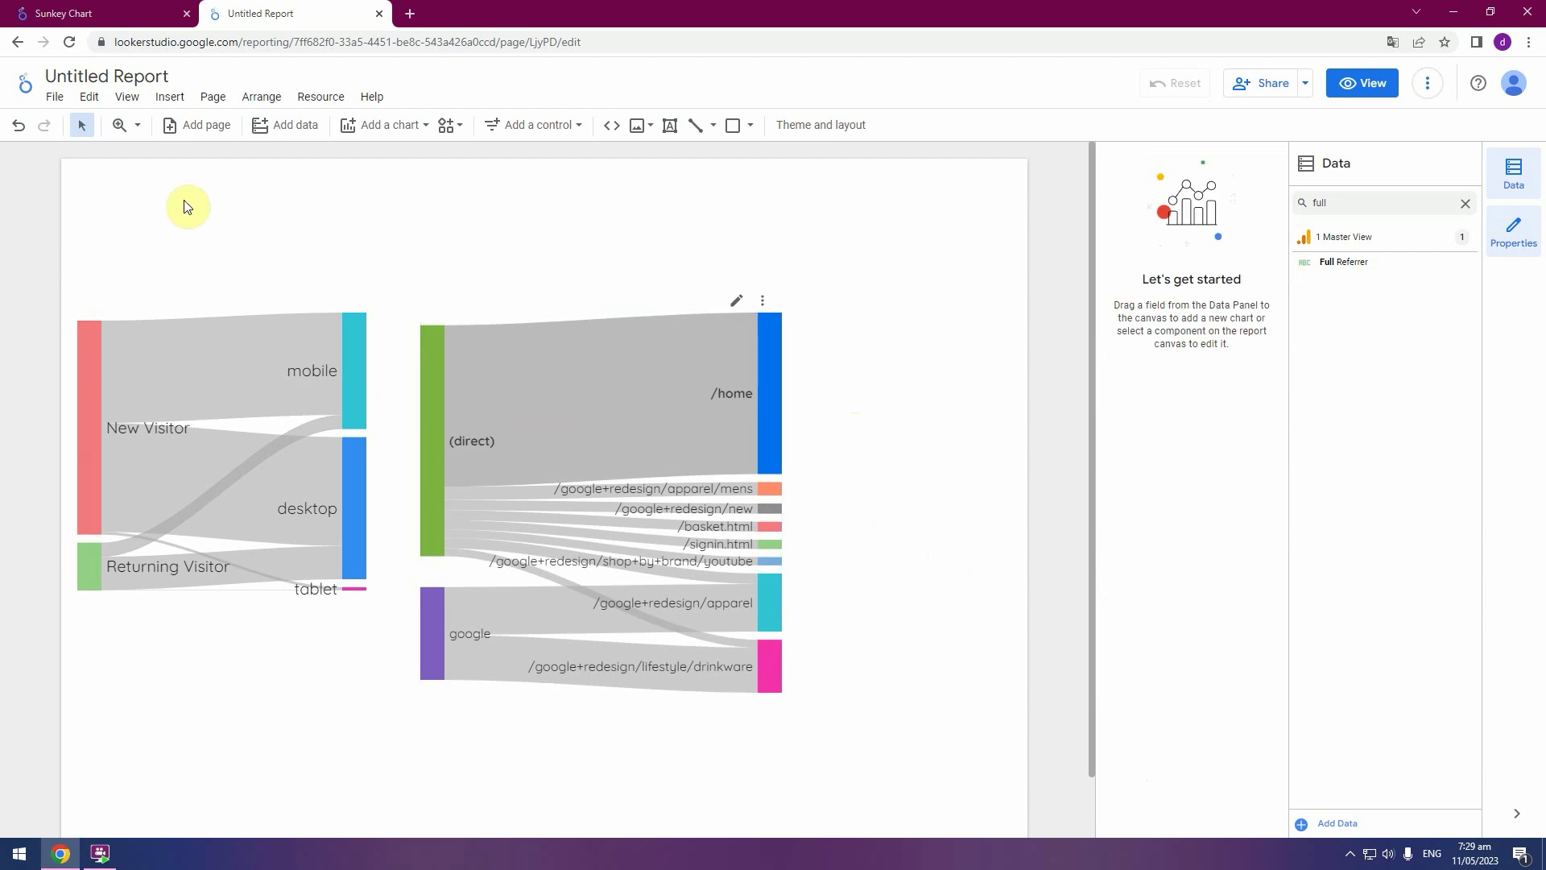
click(140, 10)
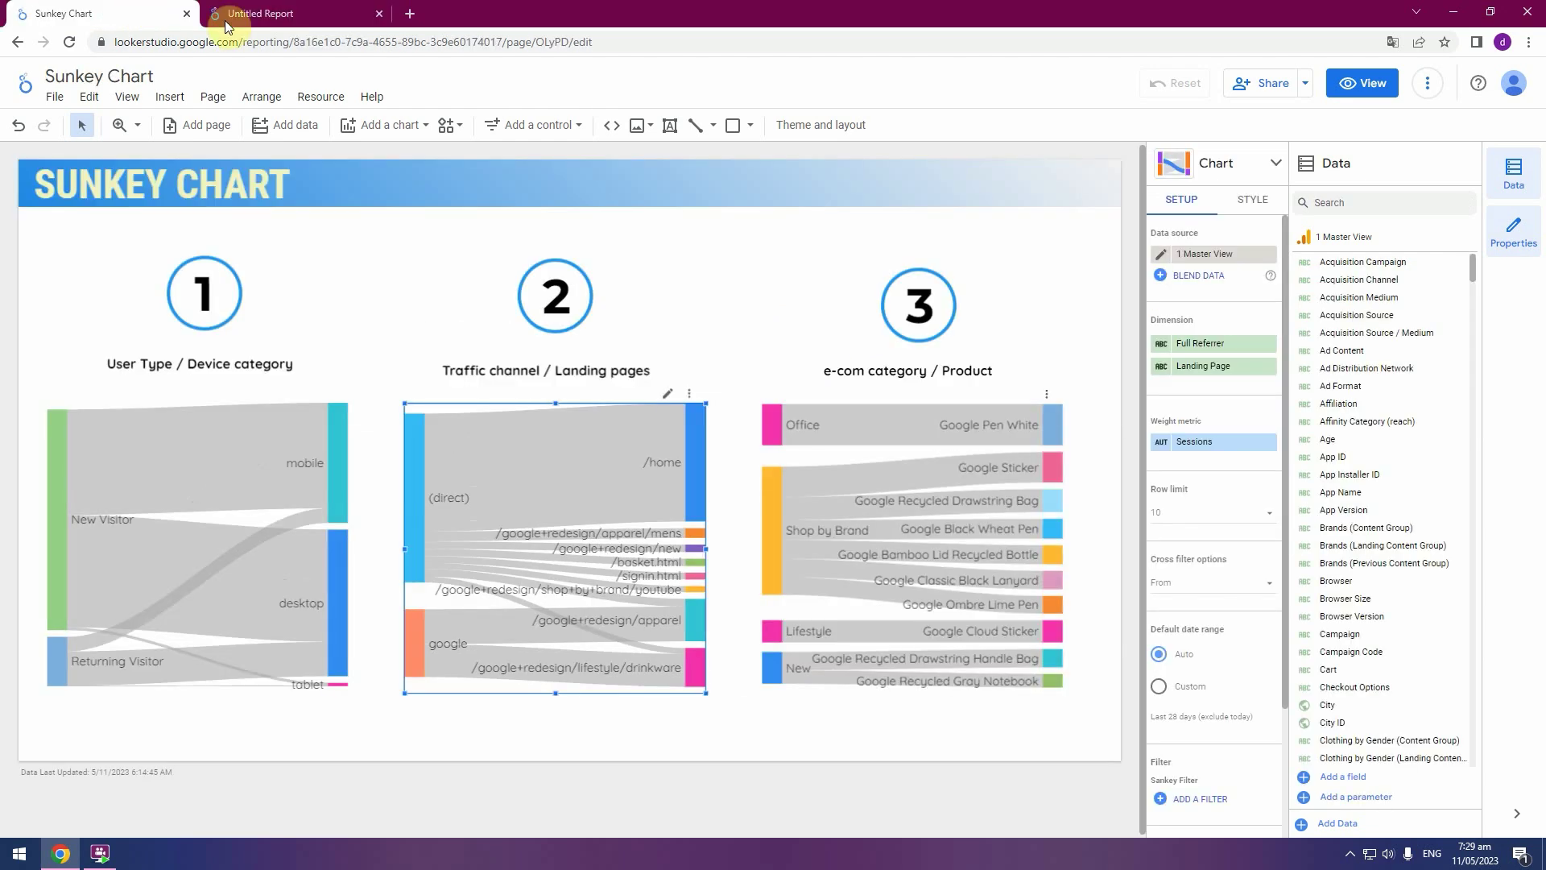
click(314, 14)
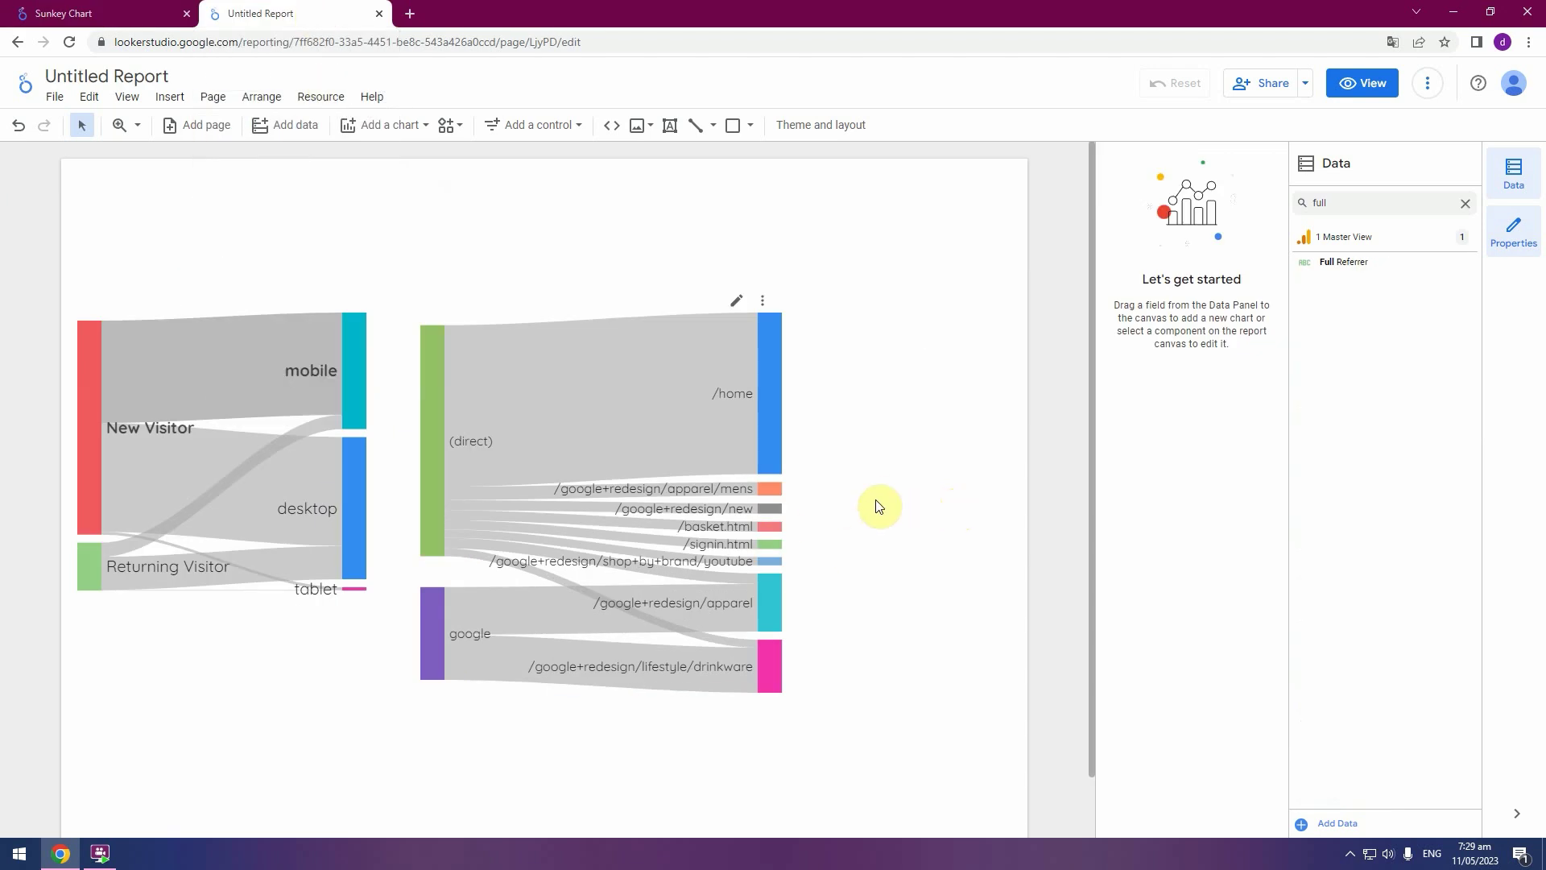
click(98, 16)
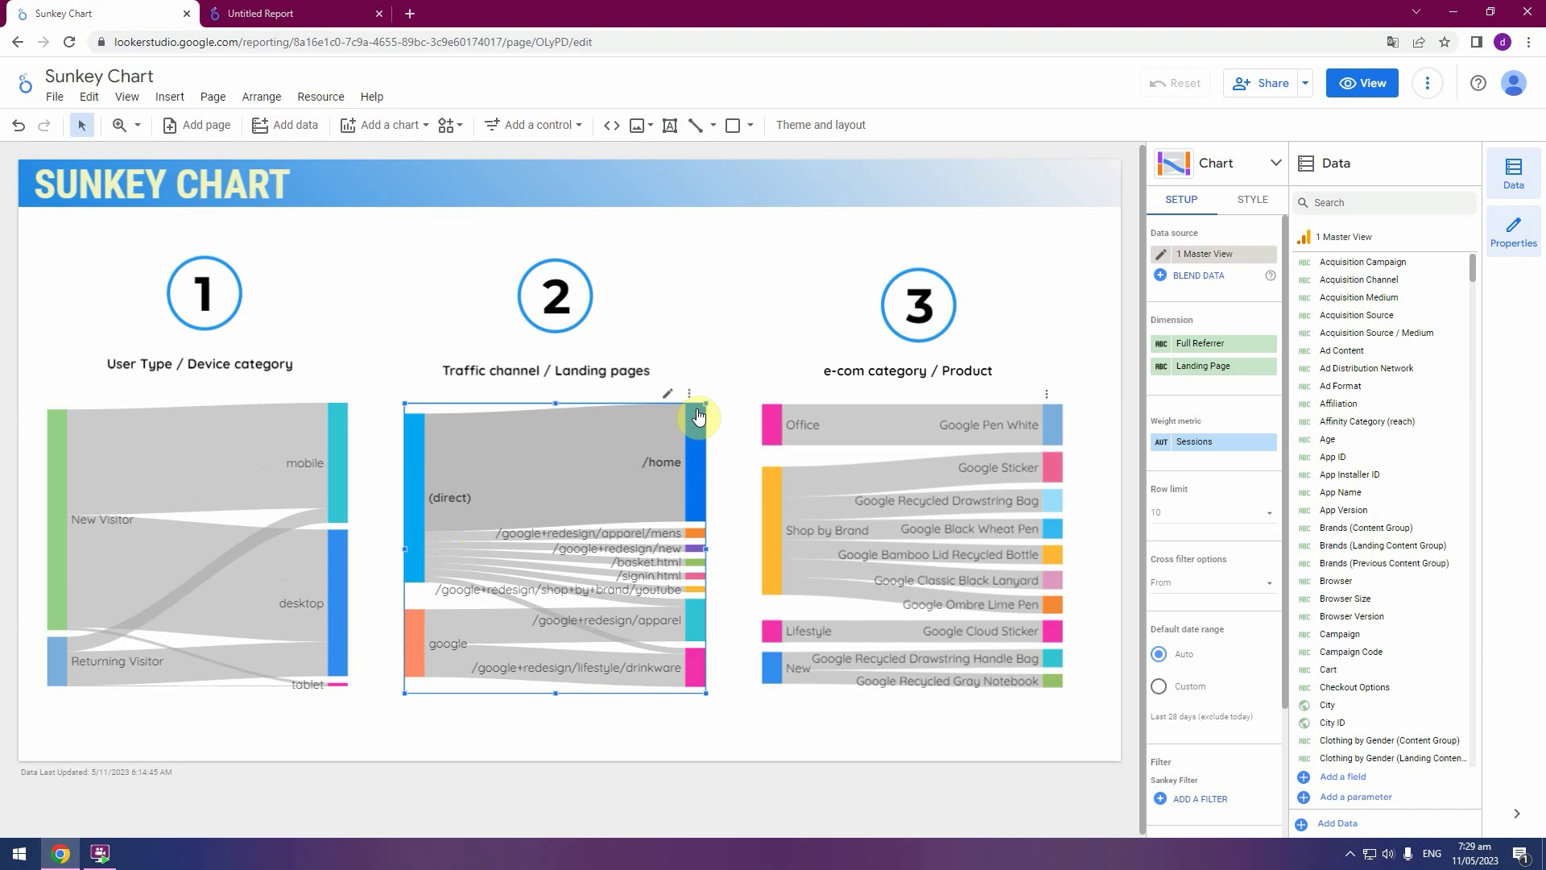
click(313, 15)
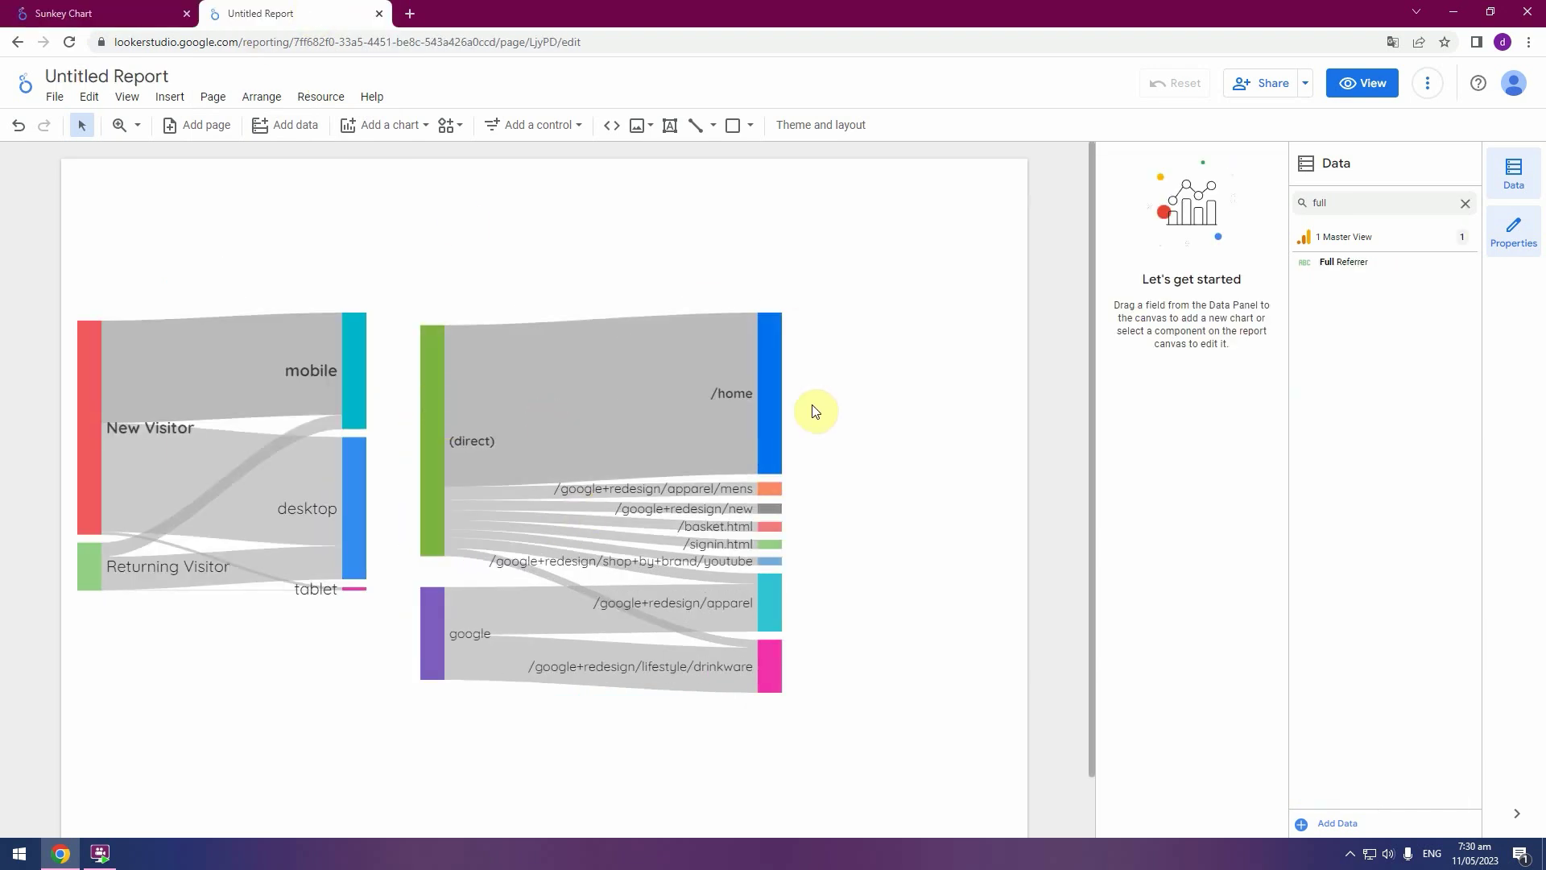
mouse_move(543, 449)
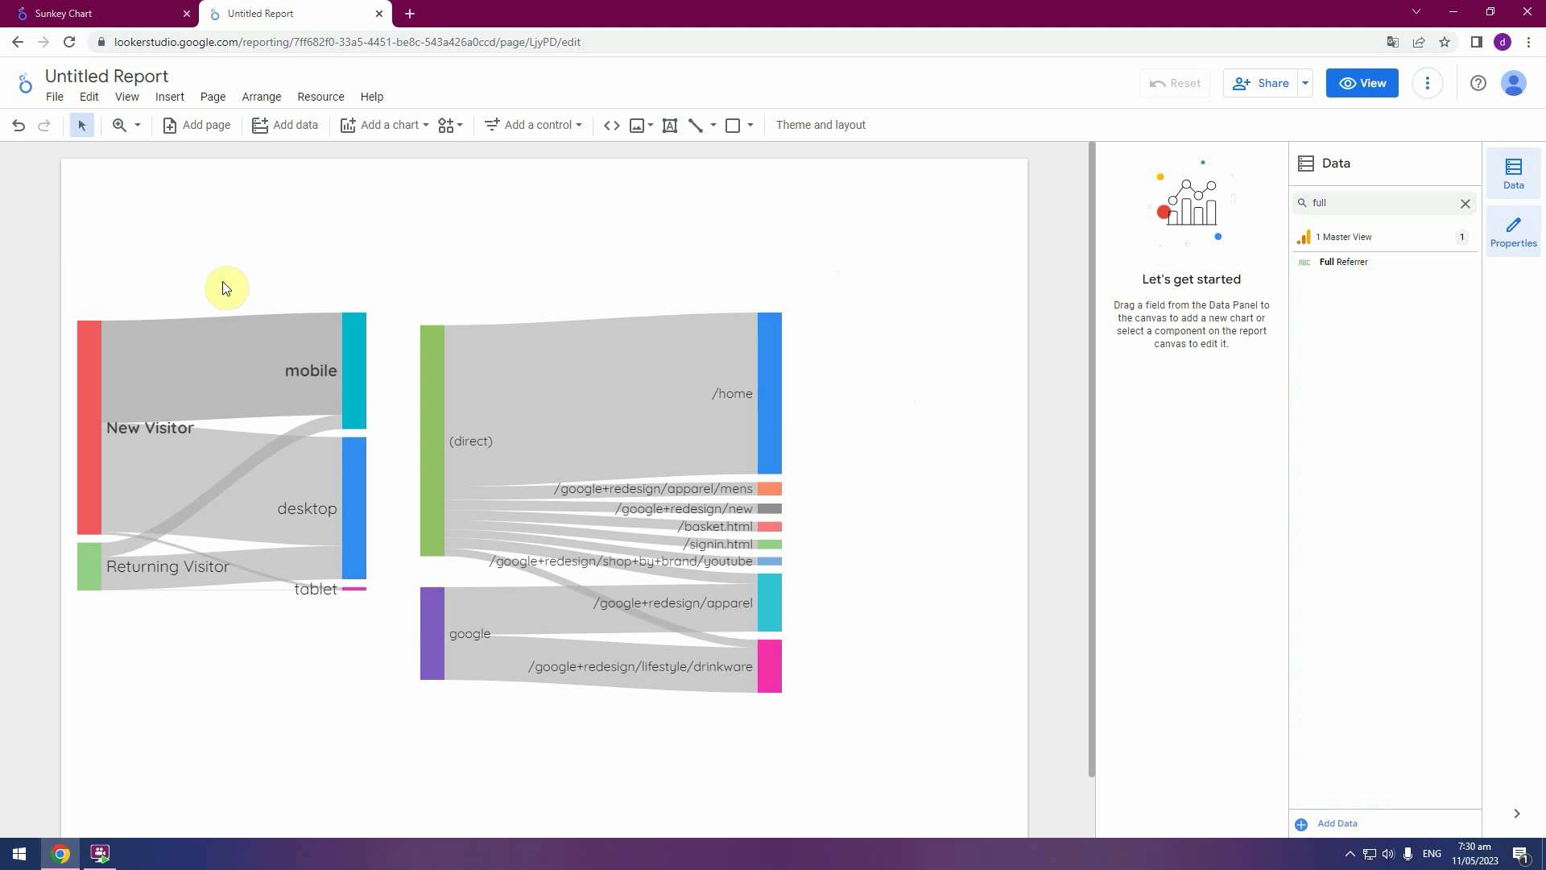
click(596, 450)
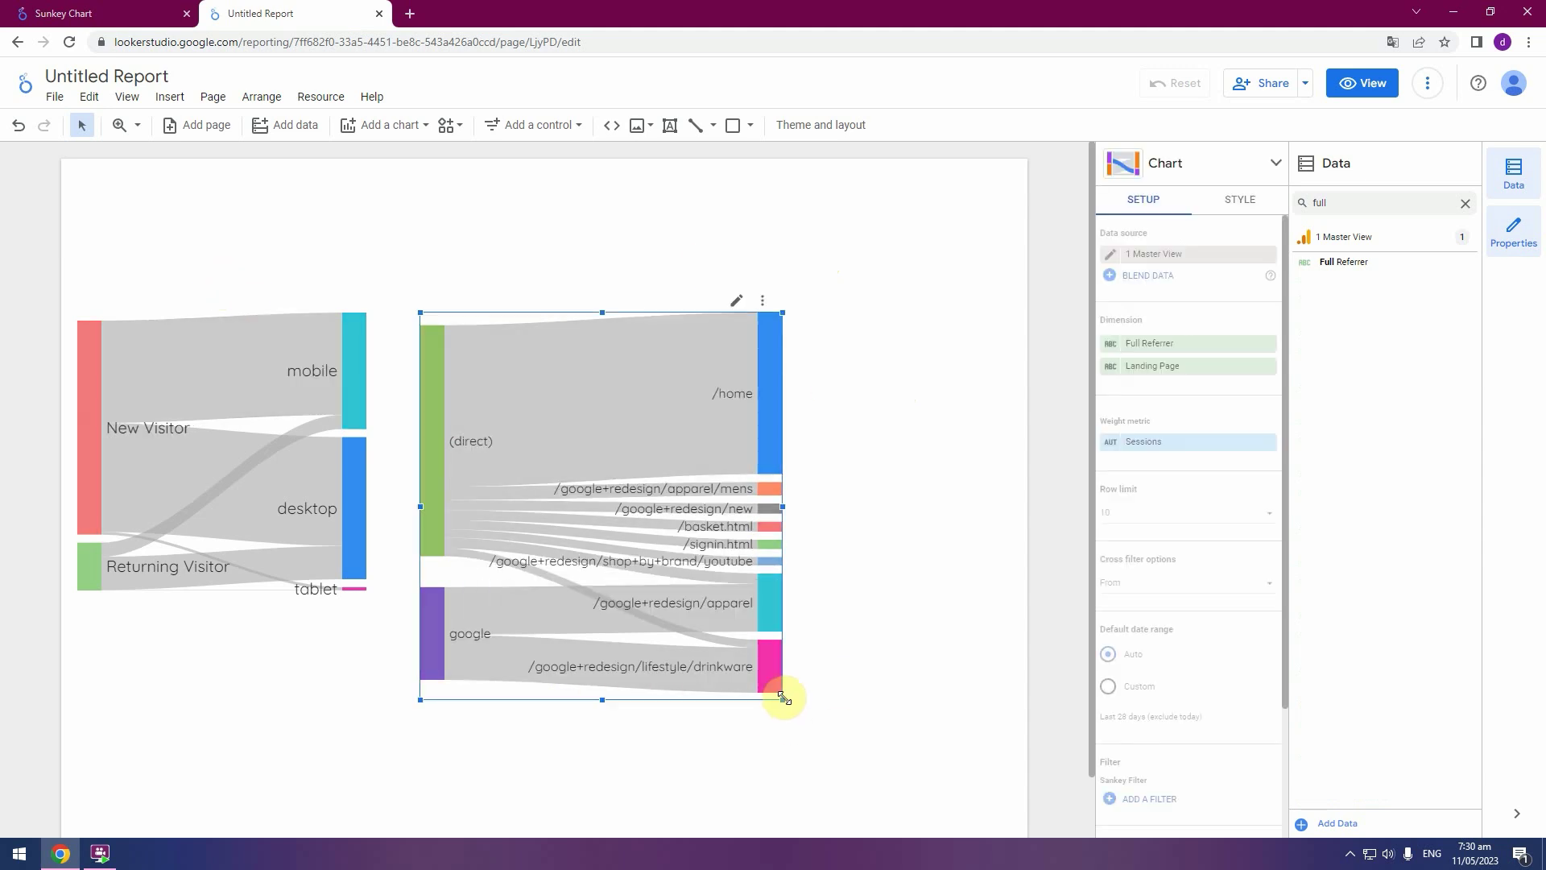
Shrink the referrer Sankey chart and shift it slightly left
drag(782, 700, 709, 640)
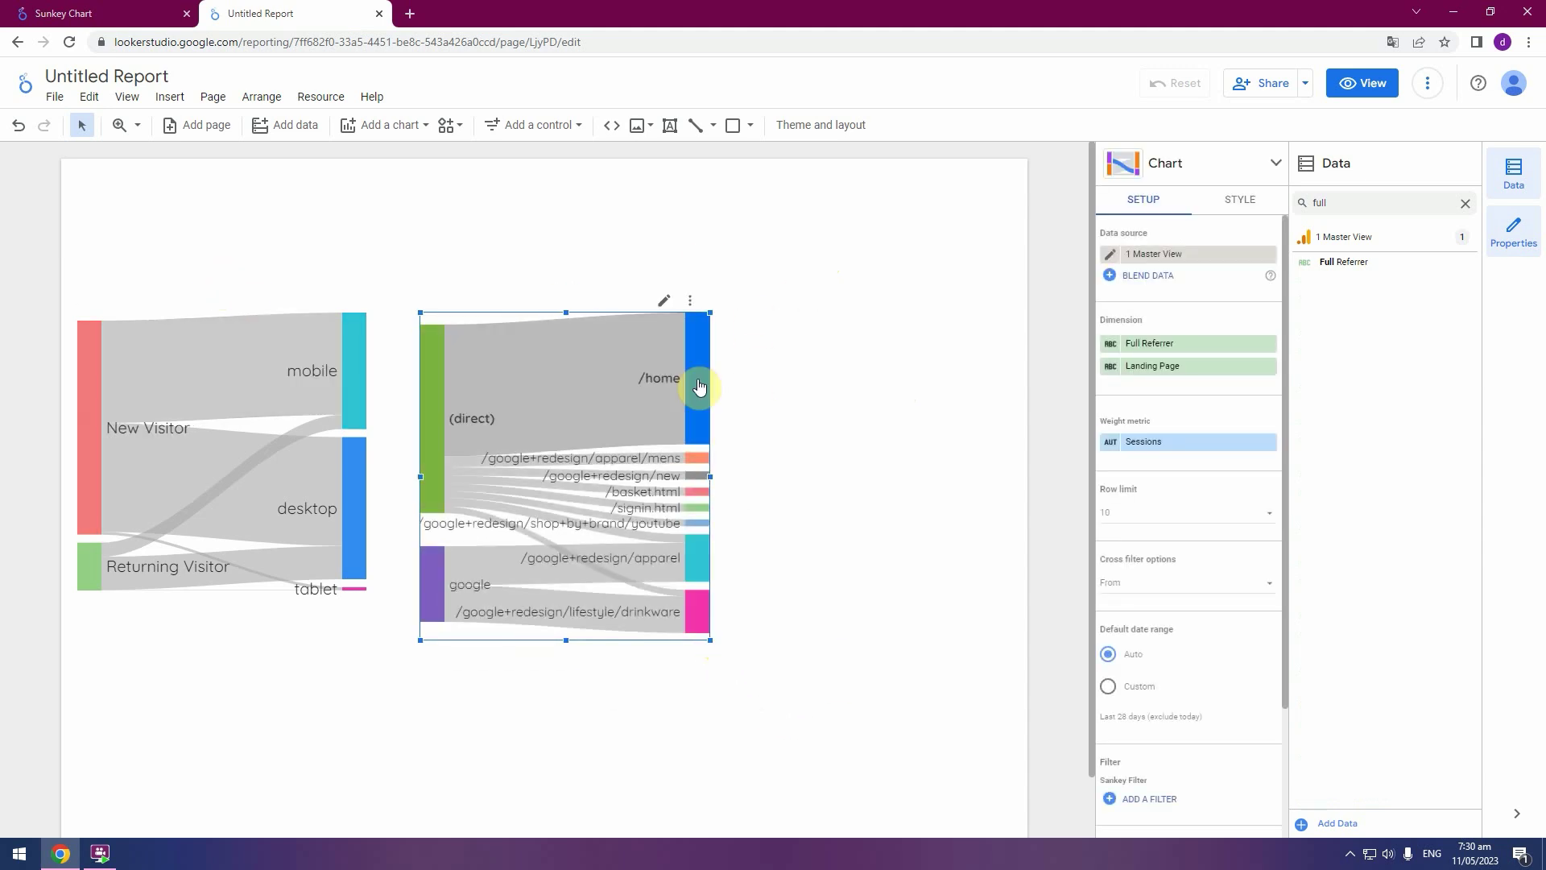
drag(697, 392, 671, 391)
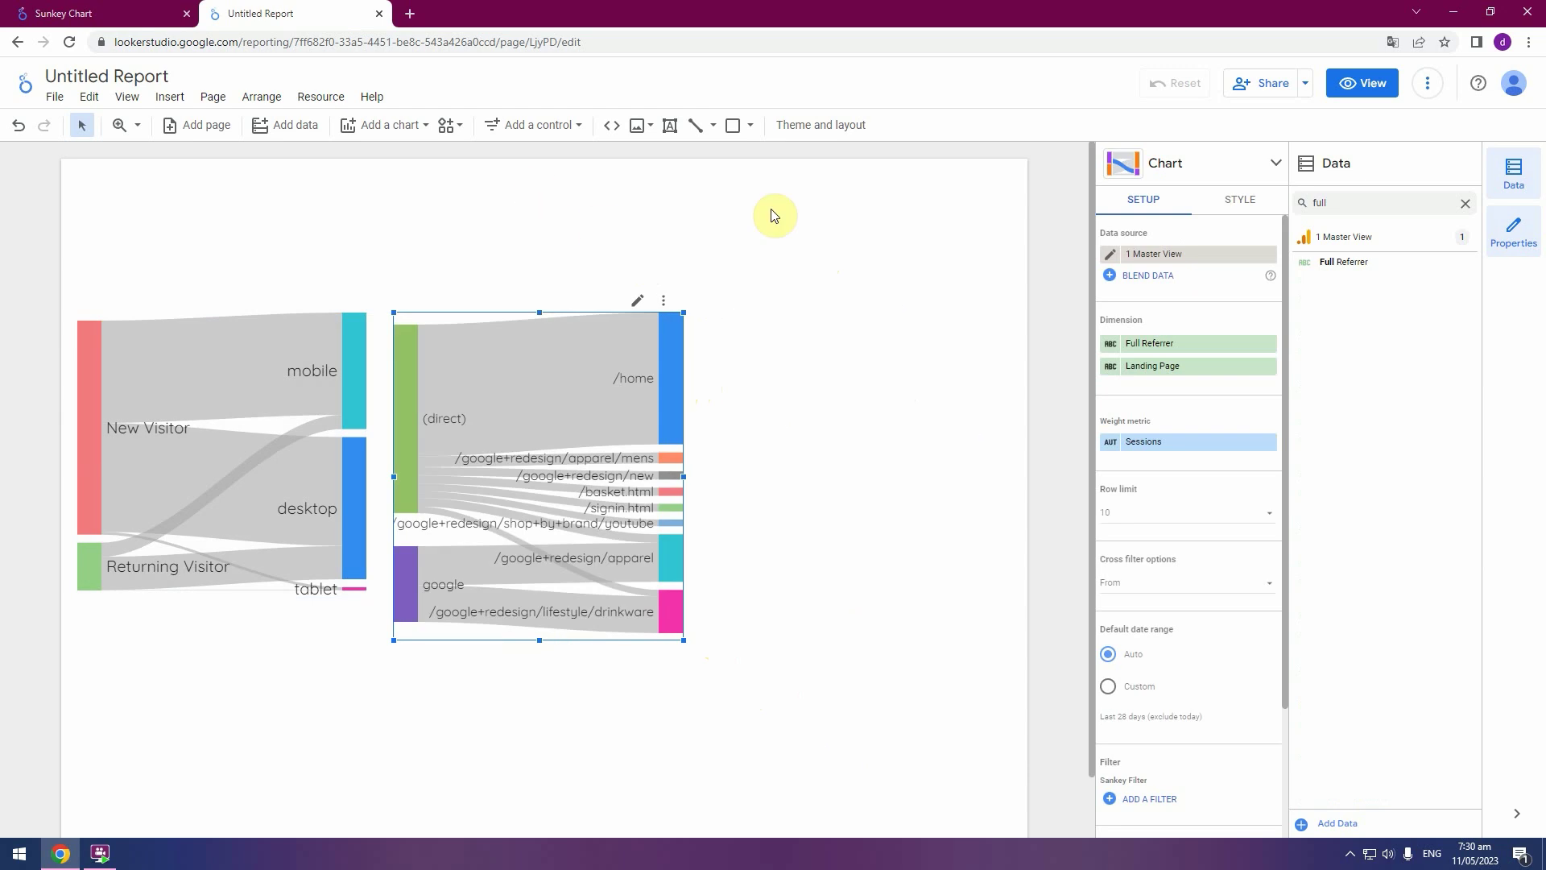
click(852, 525)
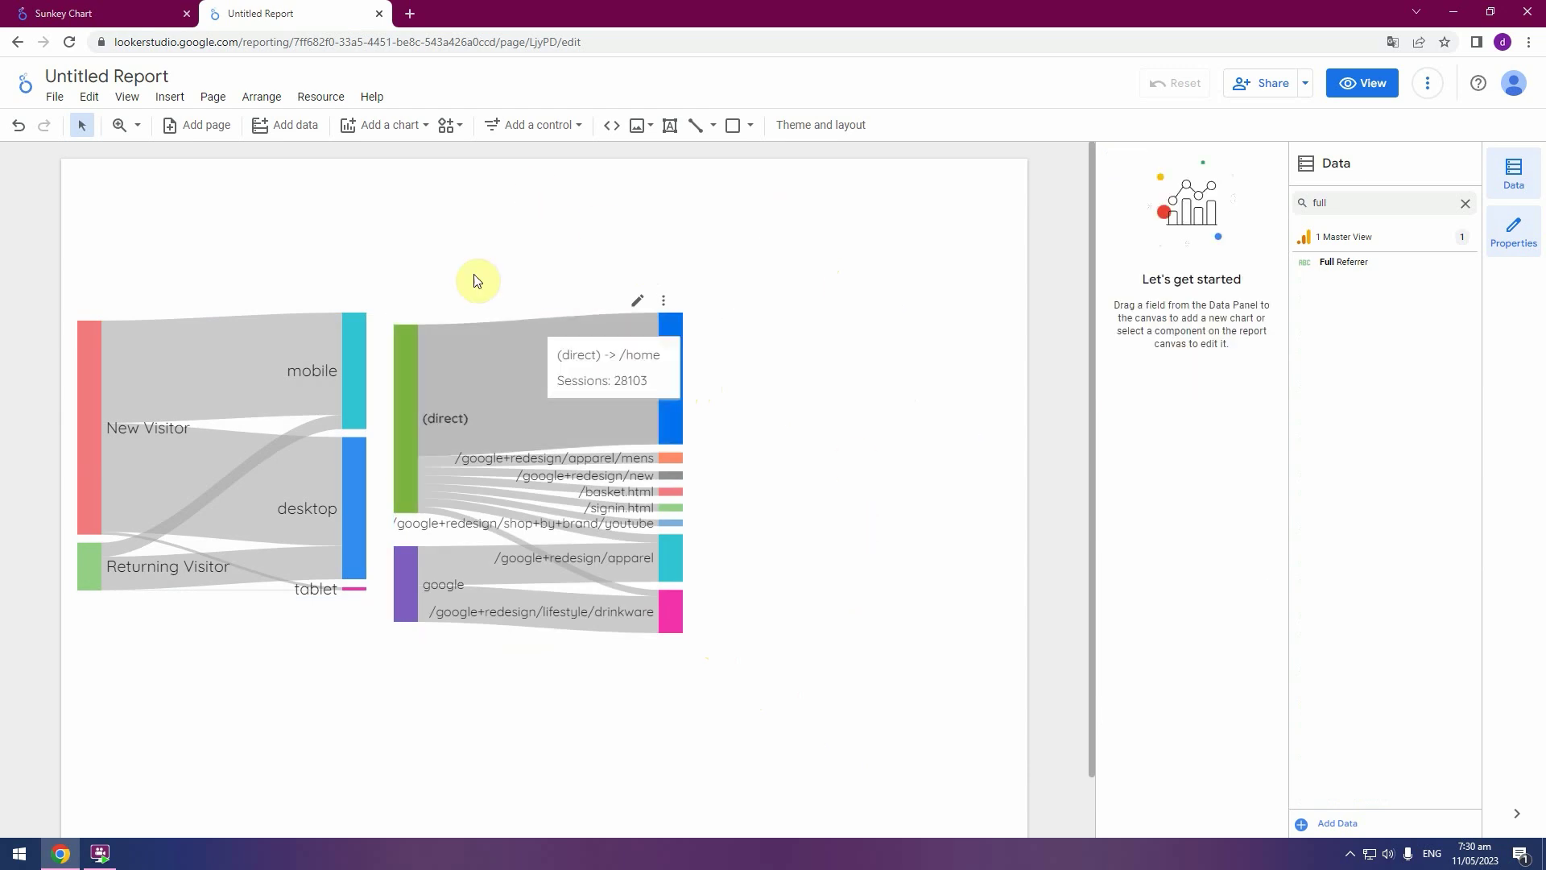
Set the canvas width to 1600 px in Theme and layout, then enlarge the second Sankey
click(833, 135)
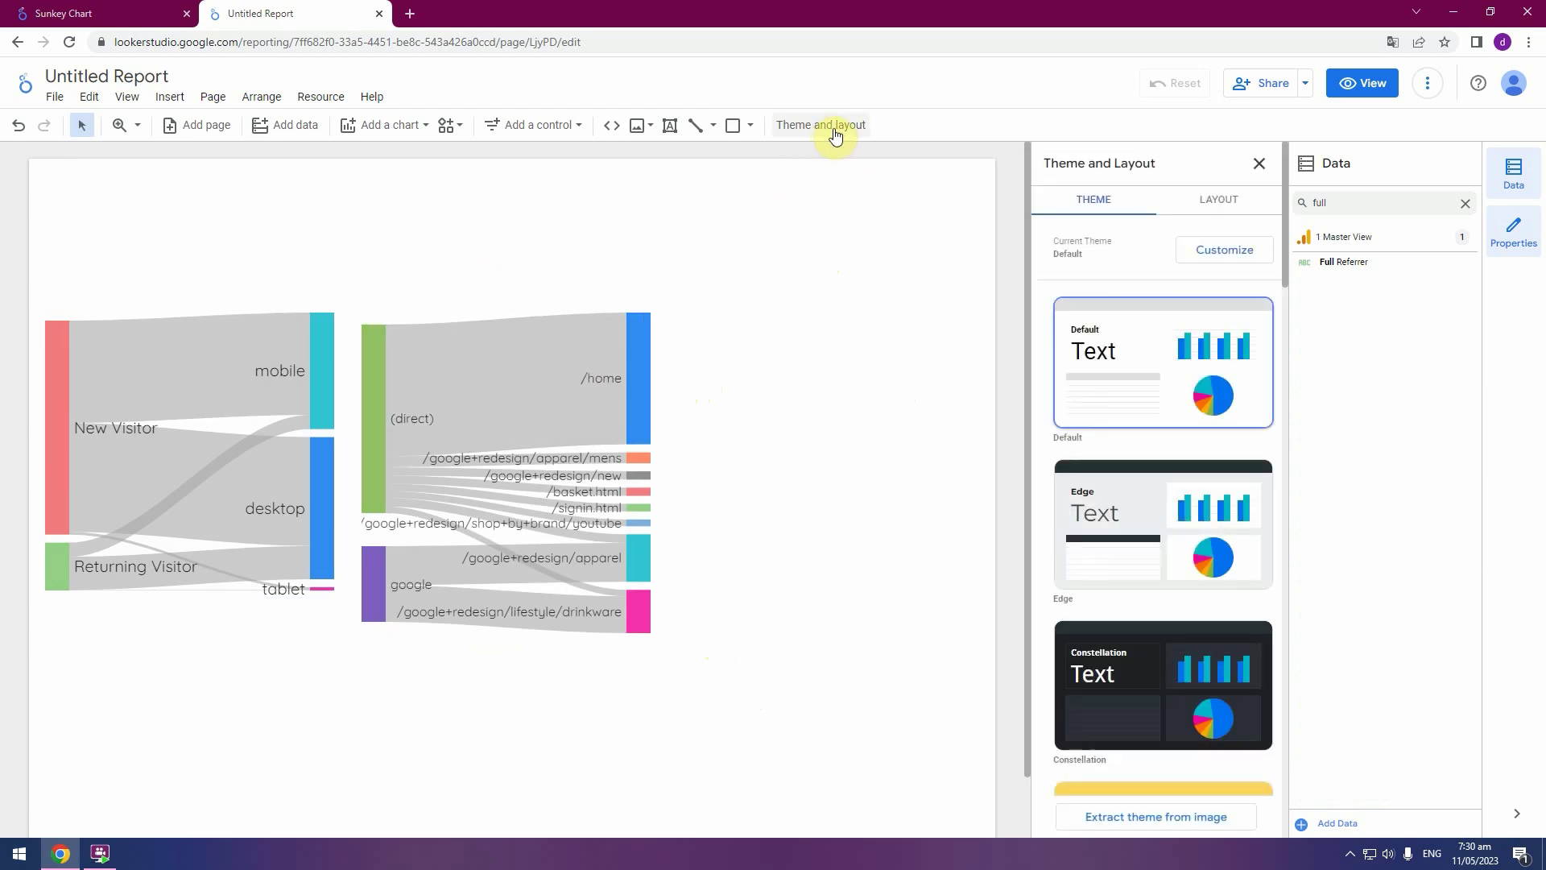
click(1204, 207)
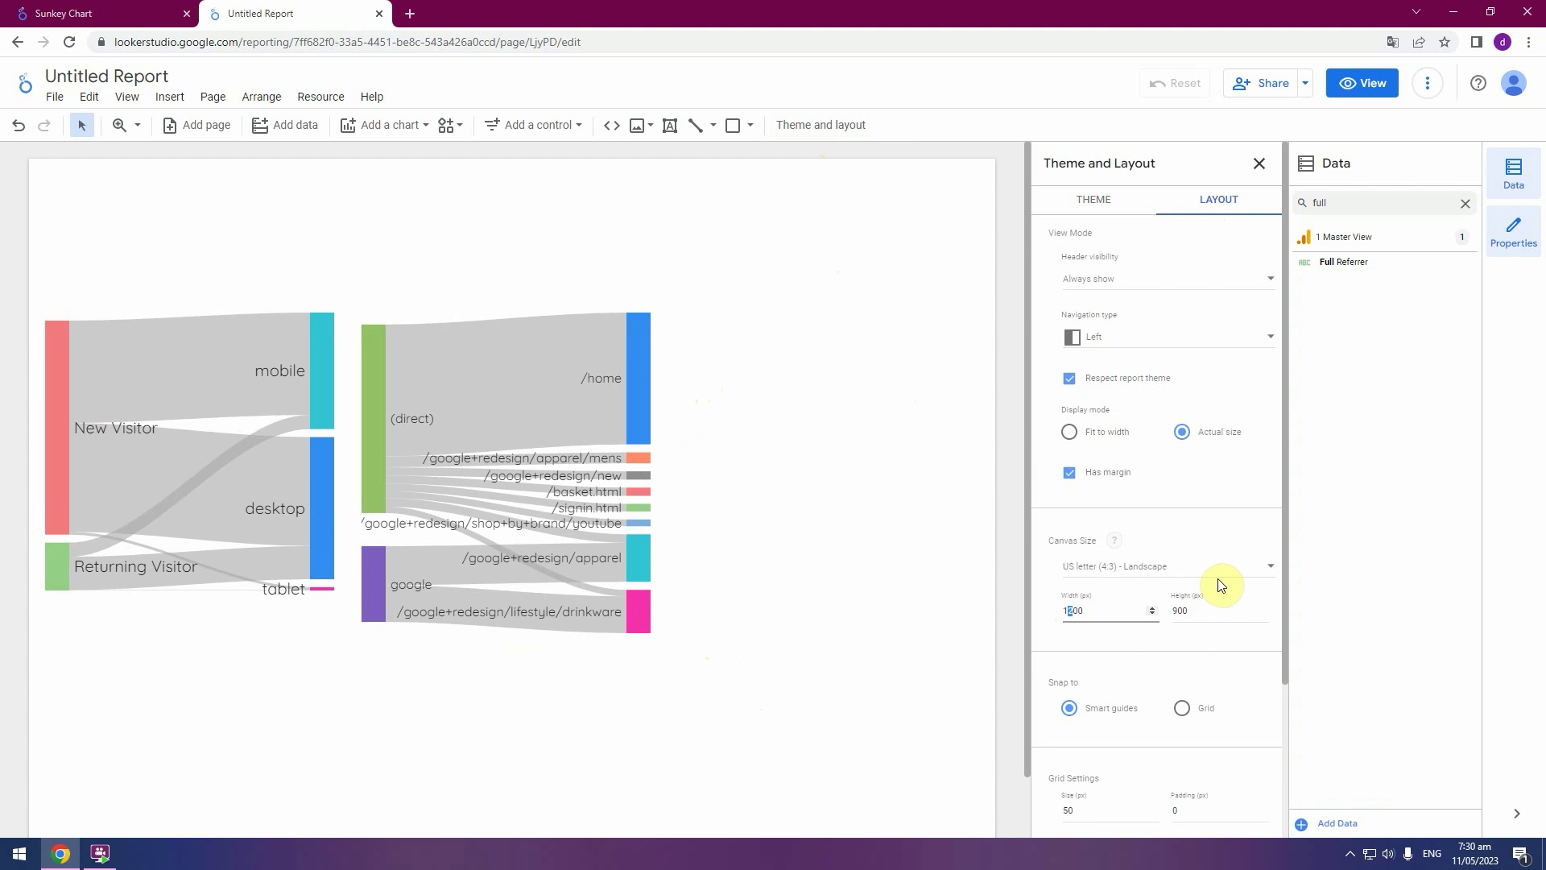
text(6)
click(403, 314)
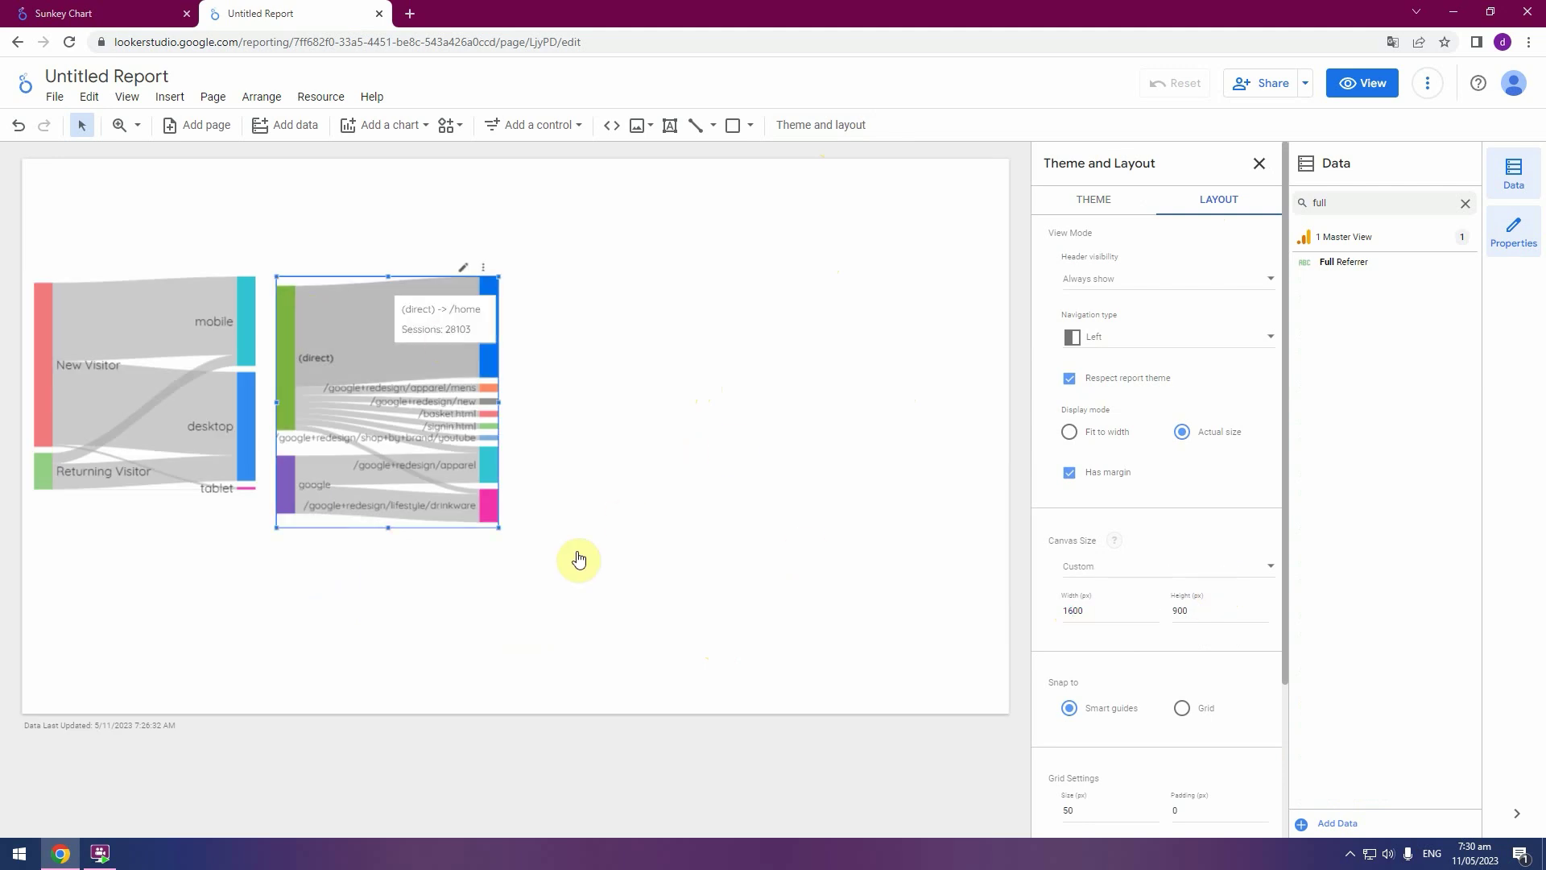
drag(531, 552, 608, 579)
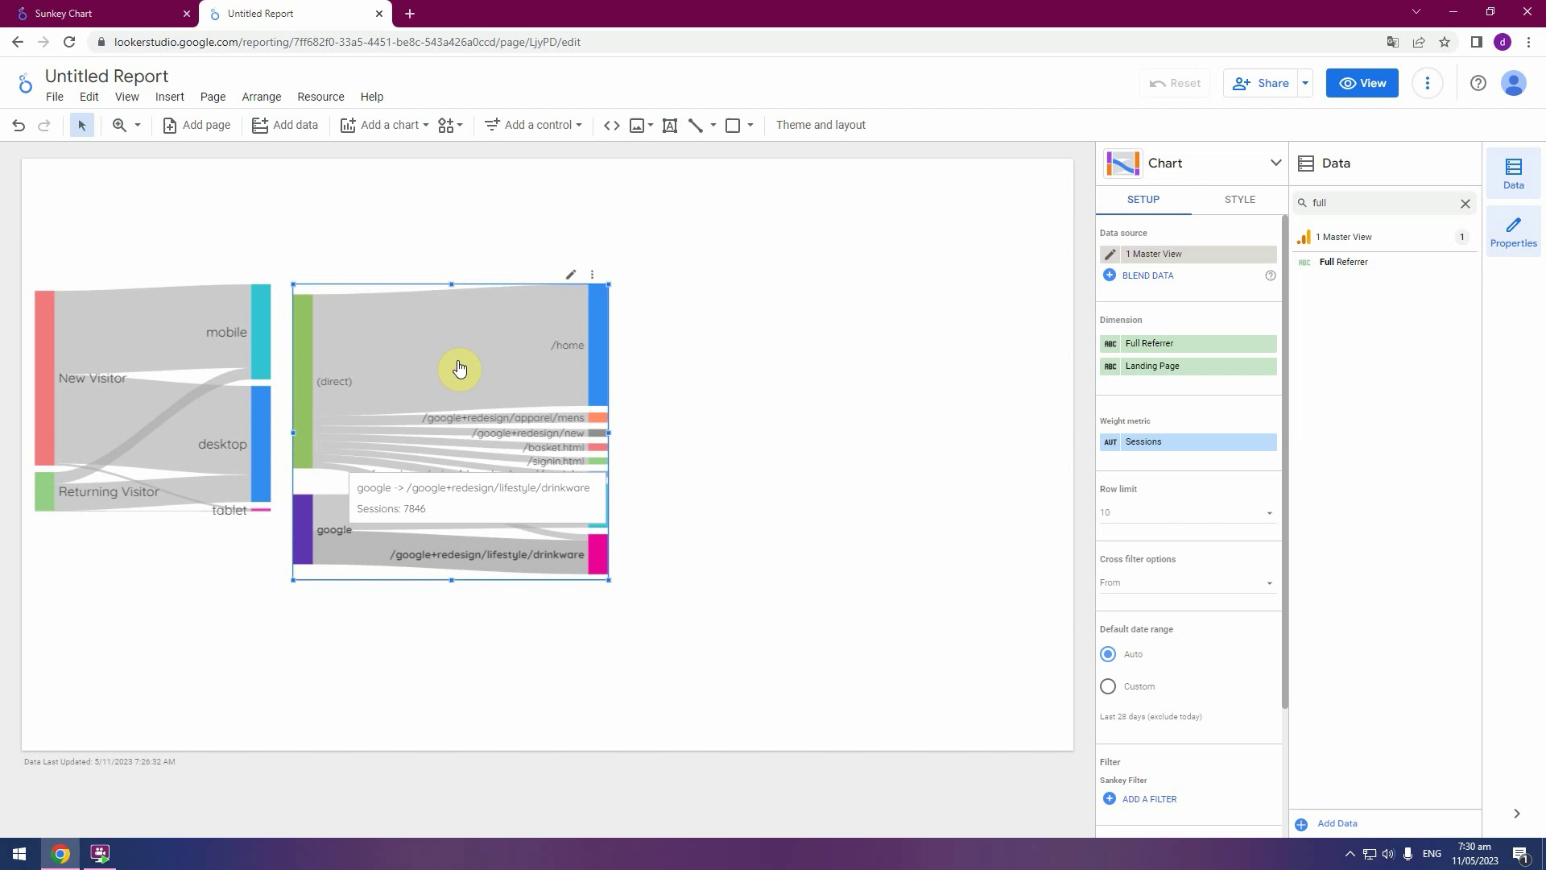
Shift the referrer chart right and down, and move down and enlarge the user type/device chart
drag(467, 303, 544, 322)
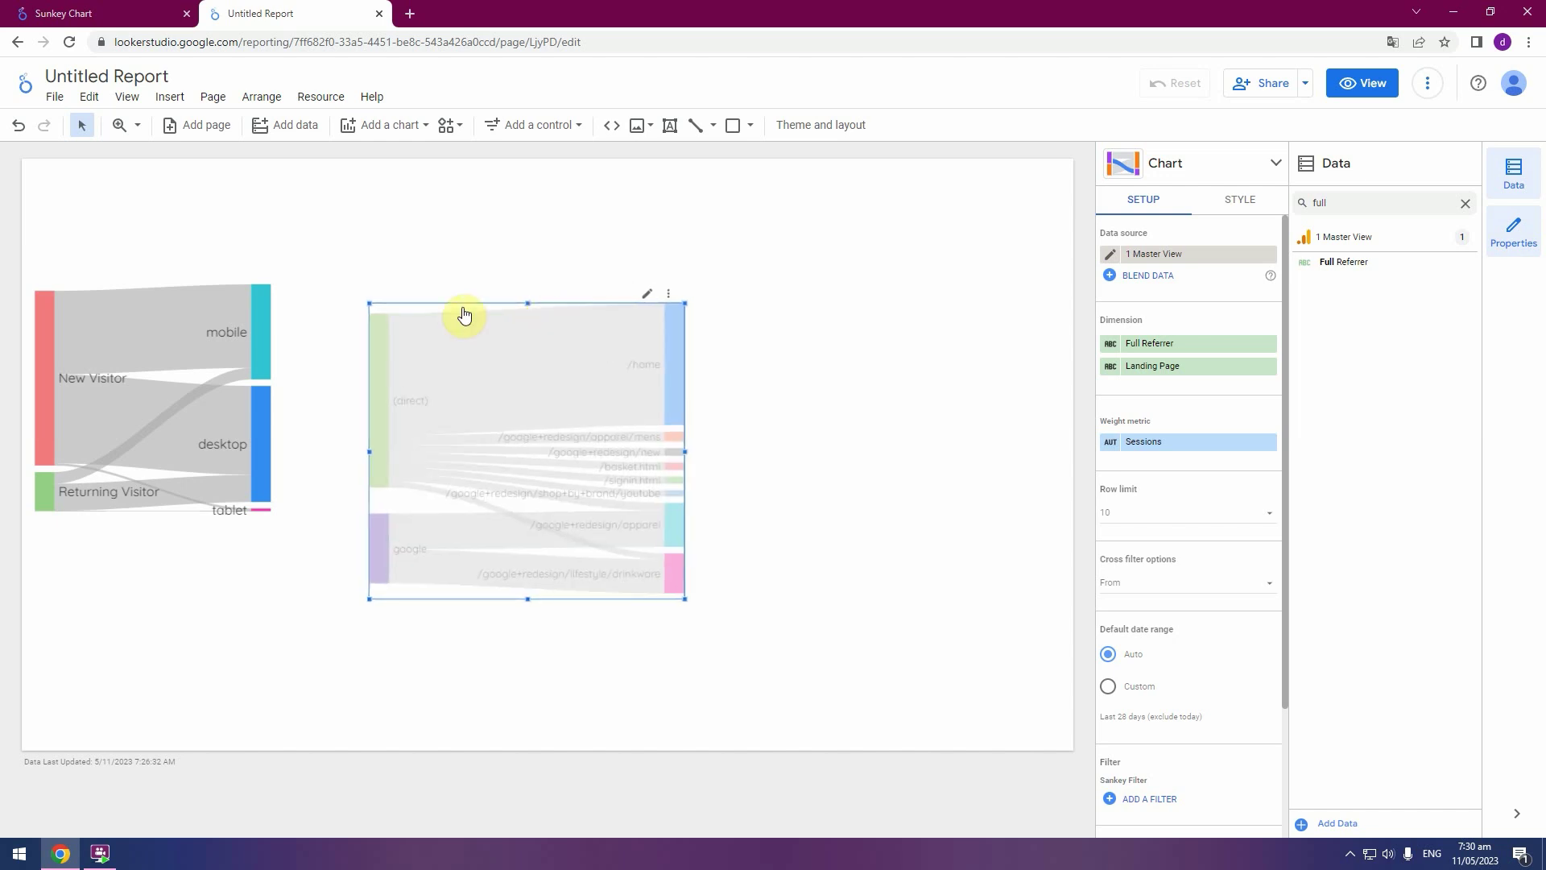
drag(223, 295, 238, 327)
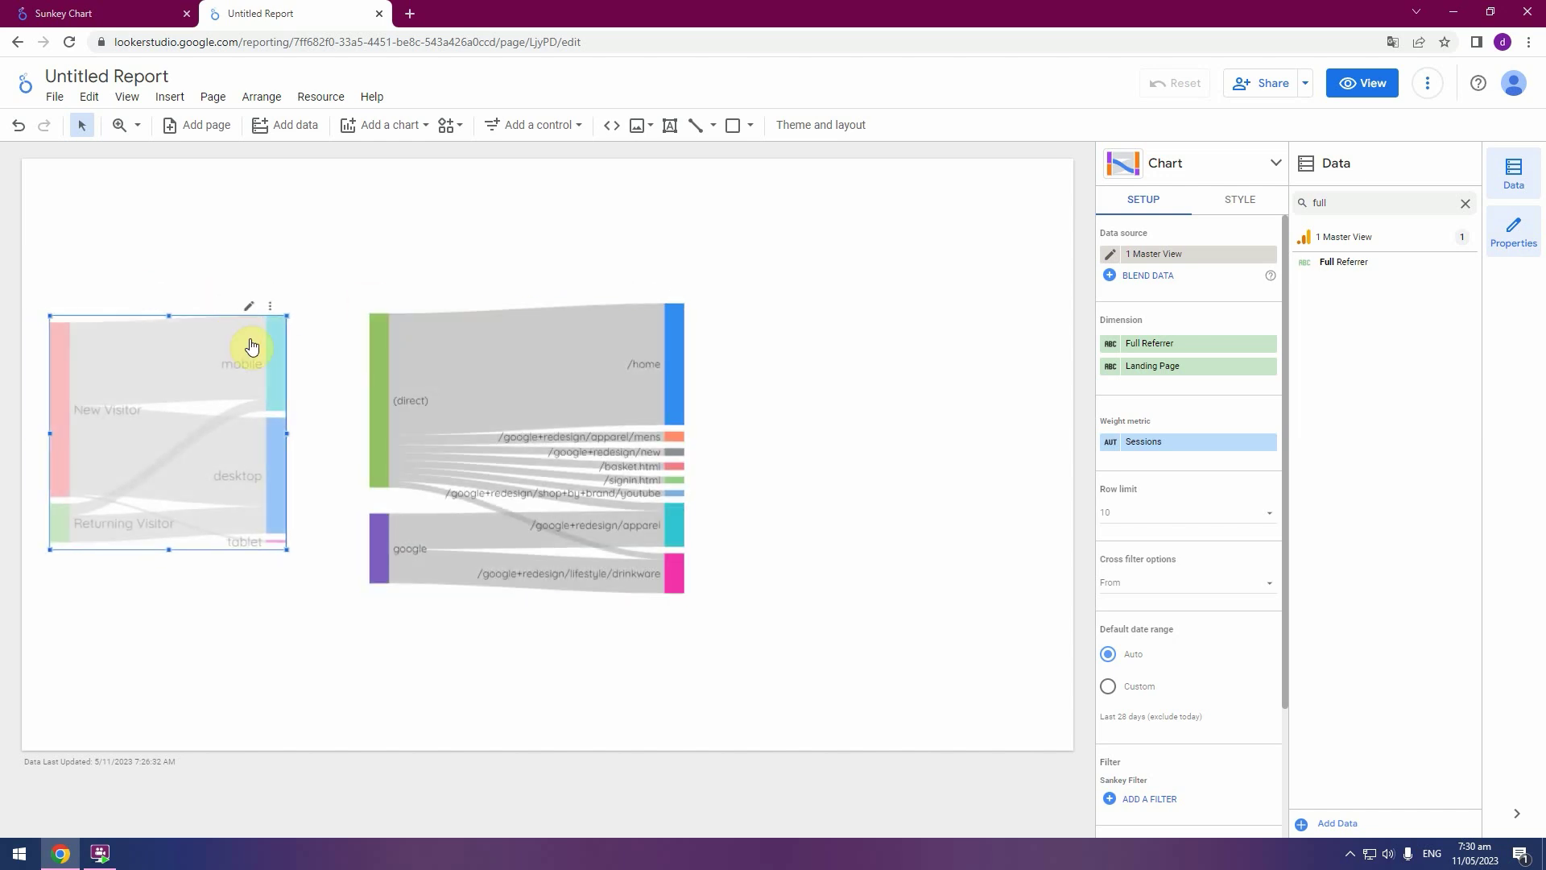
drag(305, 557, 338, 588)
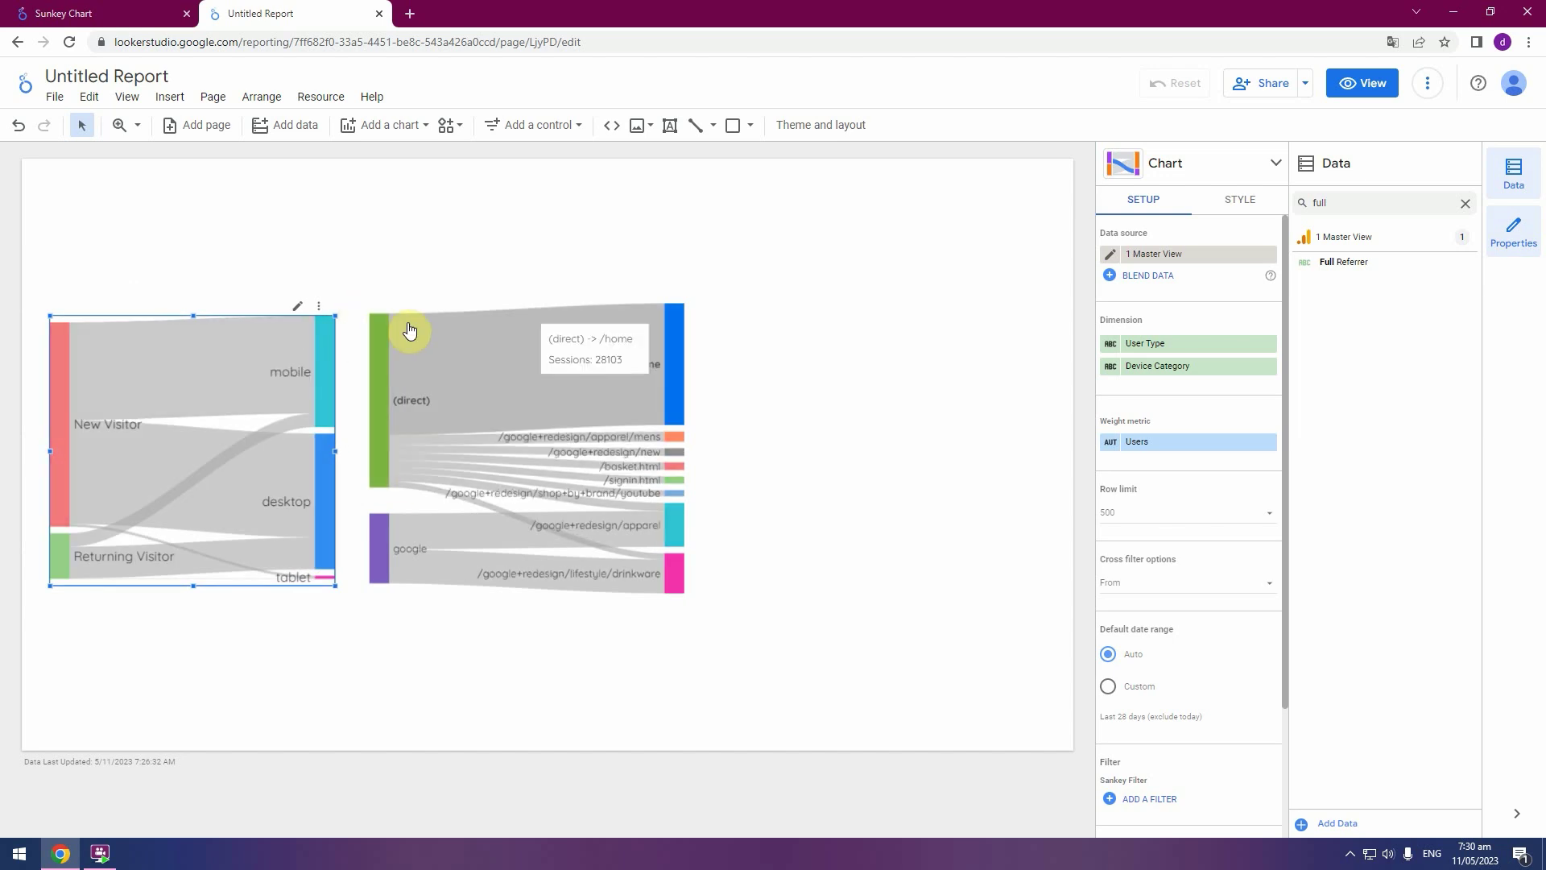
Duplicate the user type/device Sankey chart, placing it right of the referrer chart and enlarging it
key(ctrl+c)
key(ctrl+v)
drag(290, 331, 954, 319)
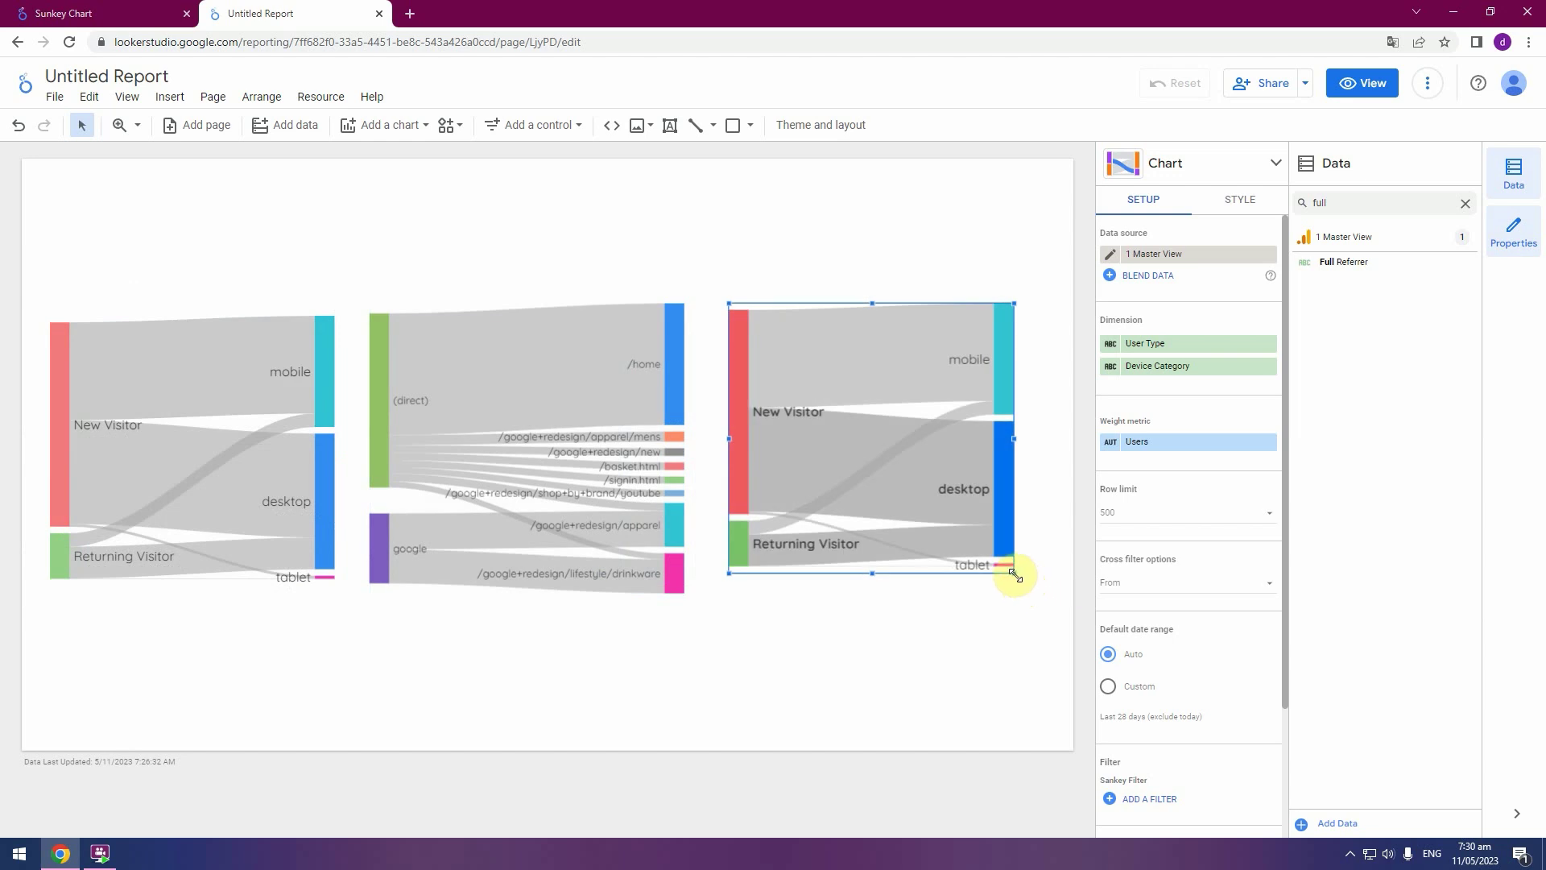
drag(1015, 573, 1037, 587)
click(1007, 673)
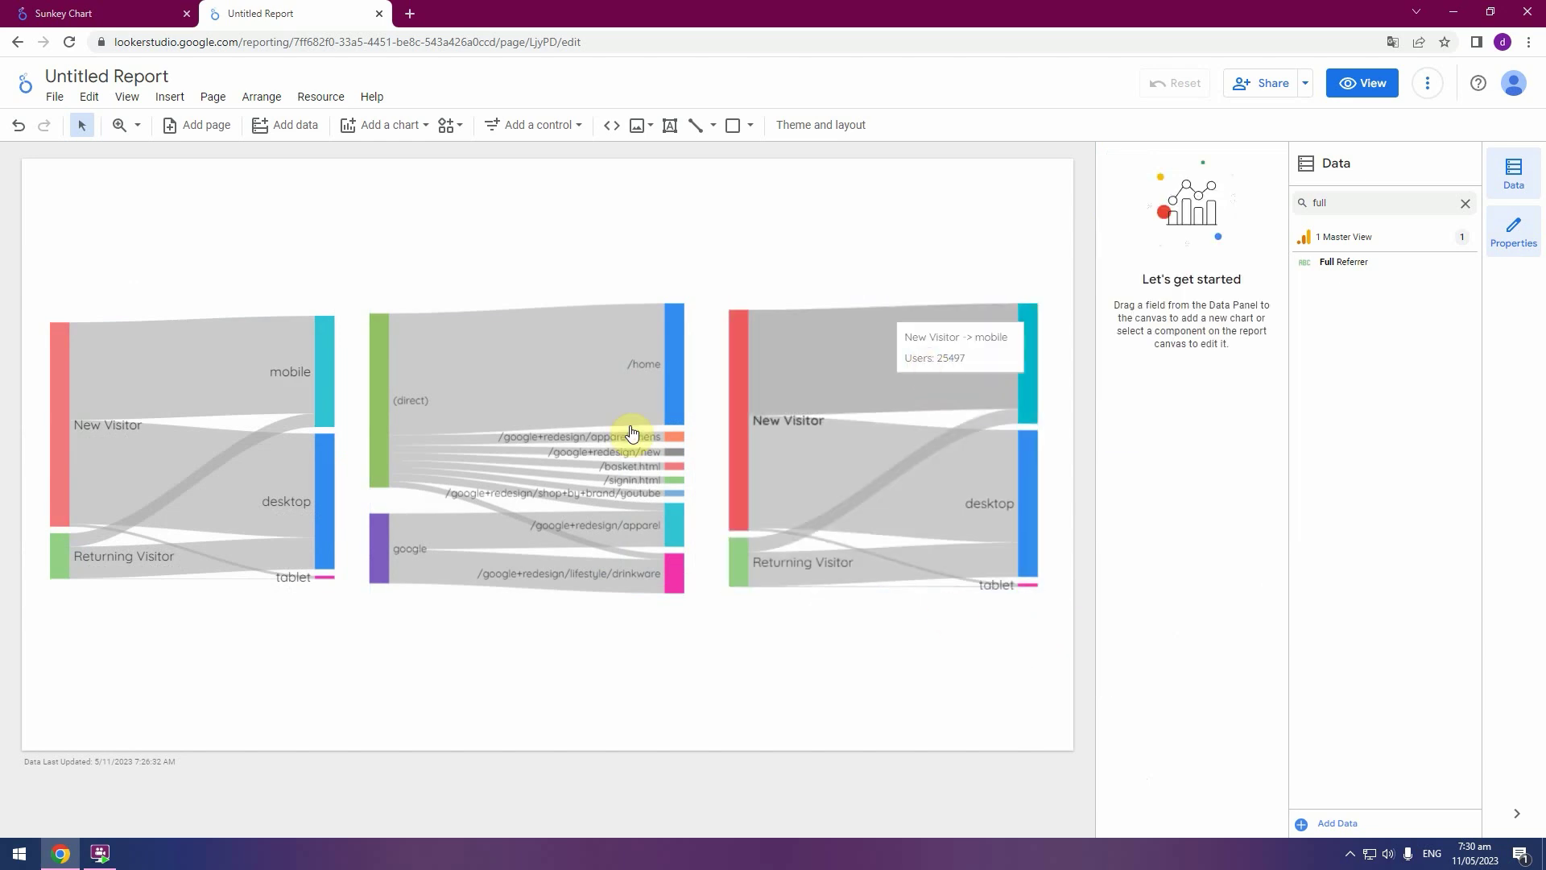
Compare with the fields of the product chart in the reference Sunkey Chart report
click(120, 19)
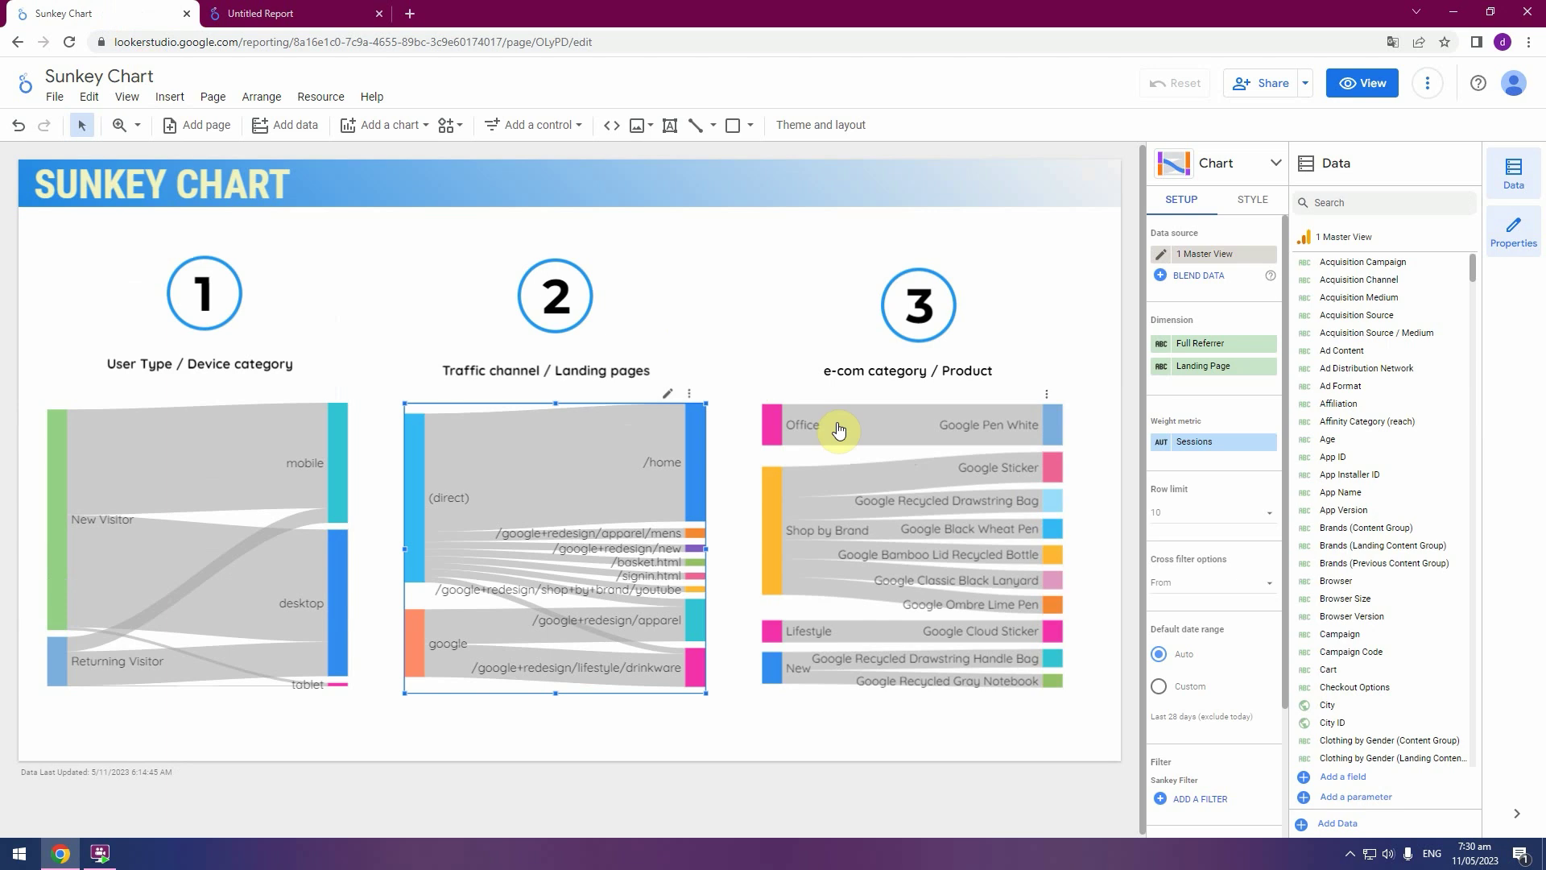
click(880, 576)
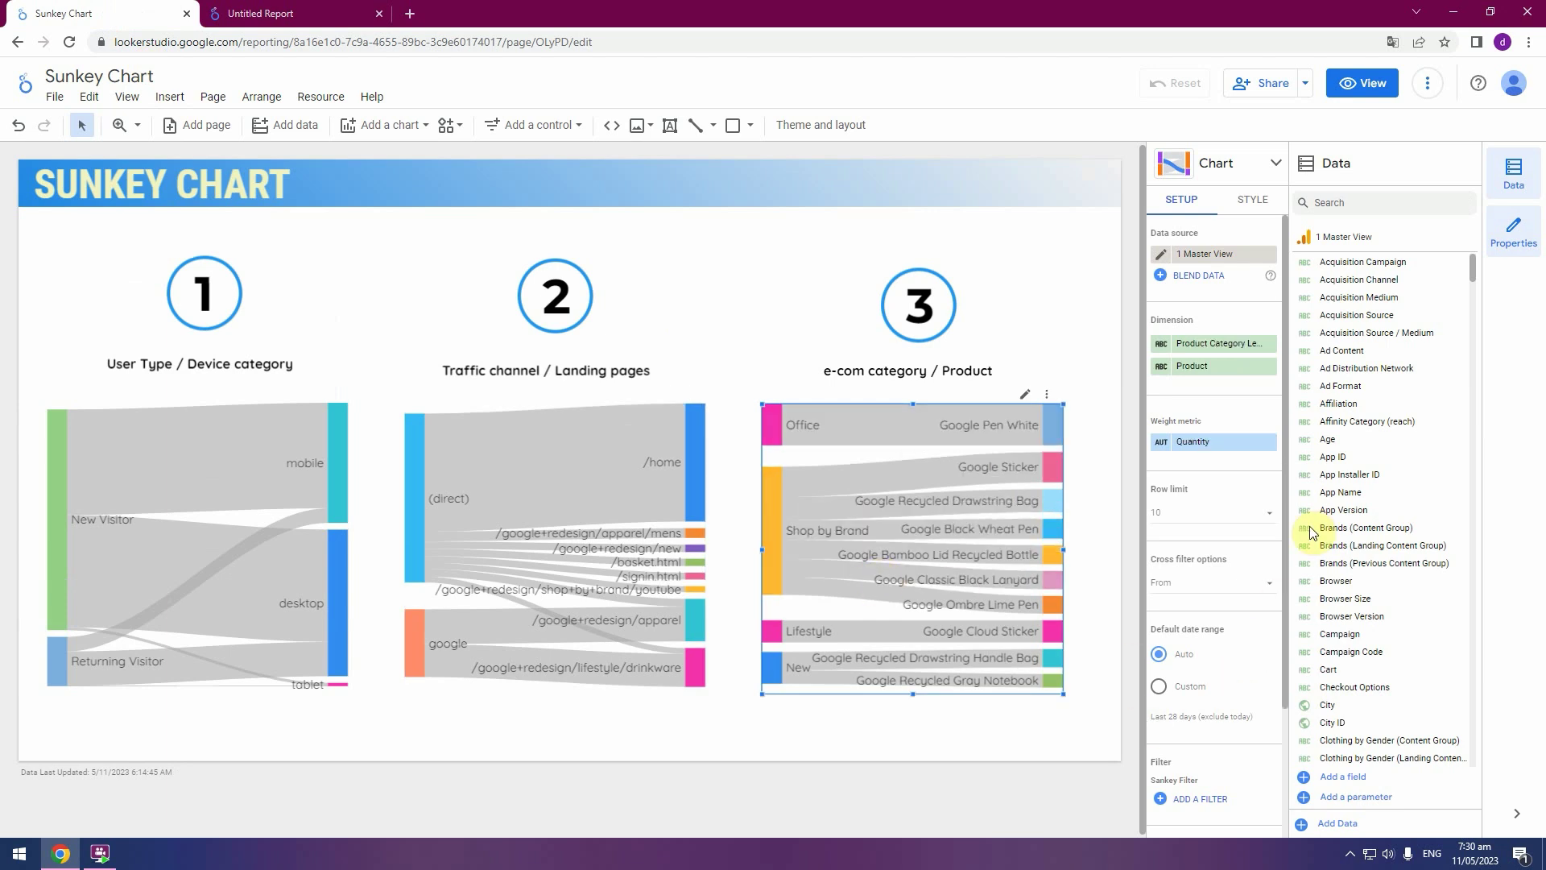
click(337, 24)
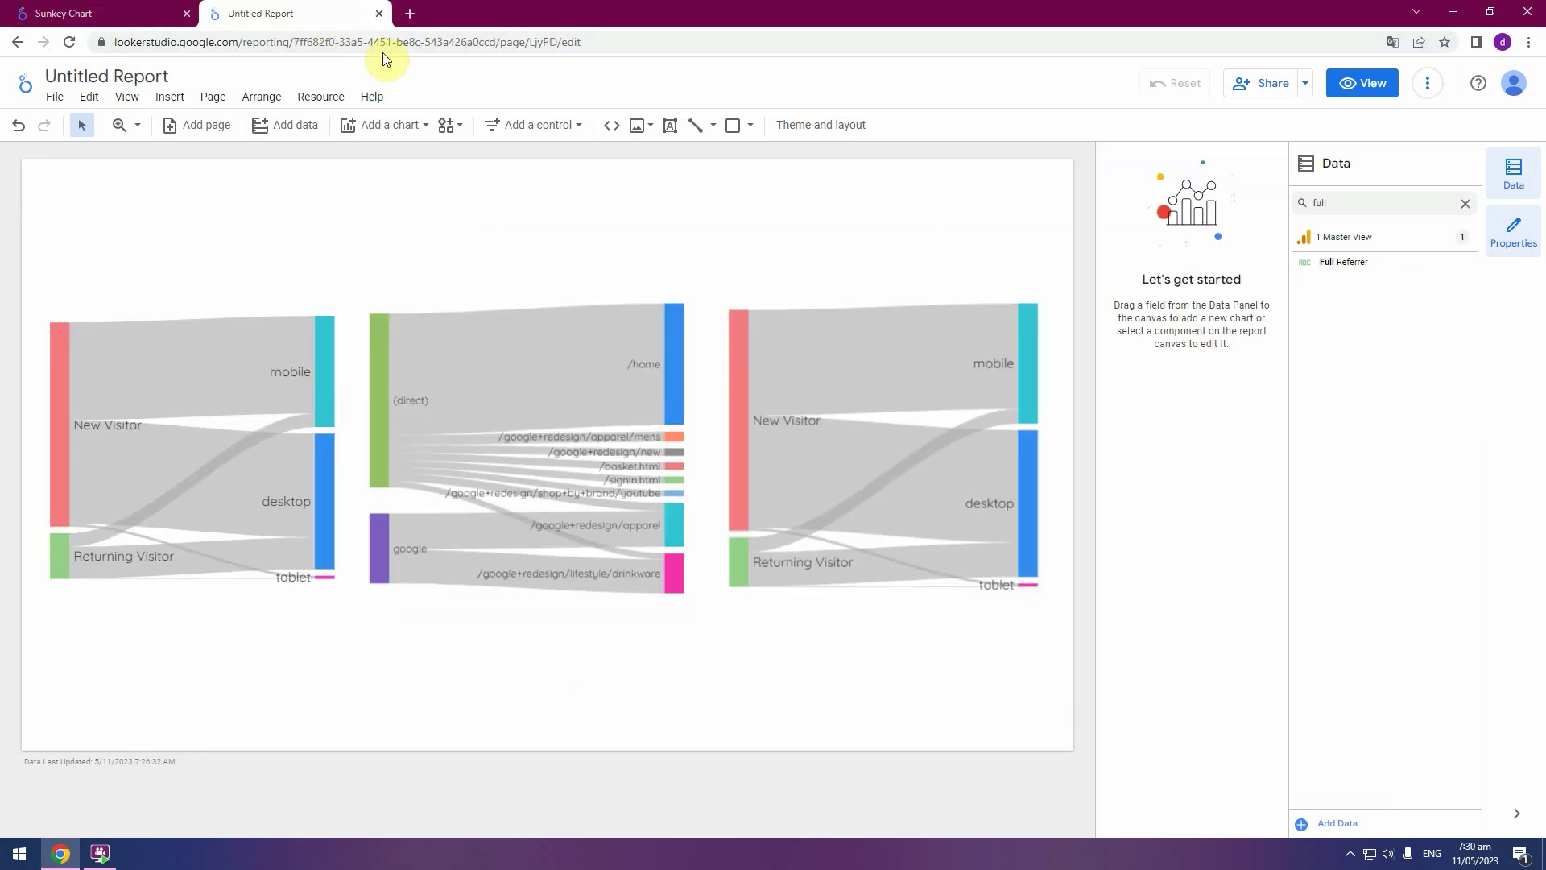
click(73, 10)
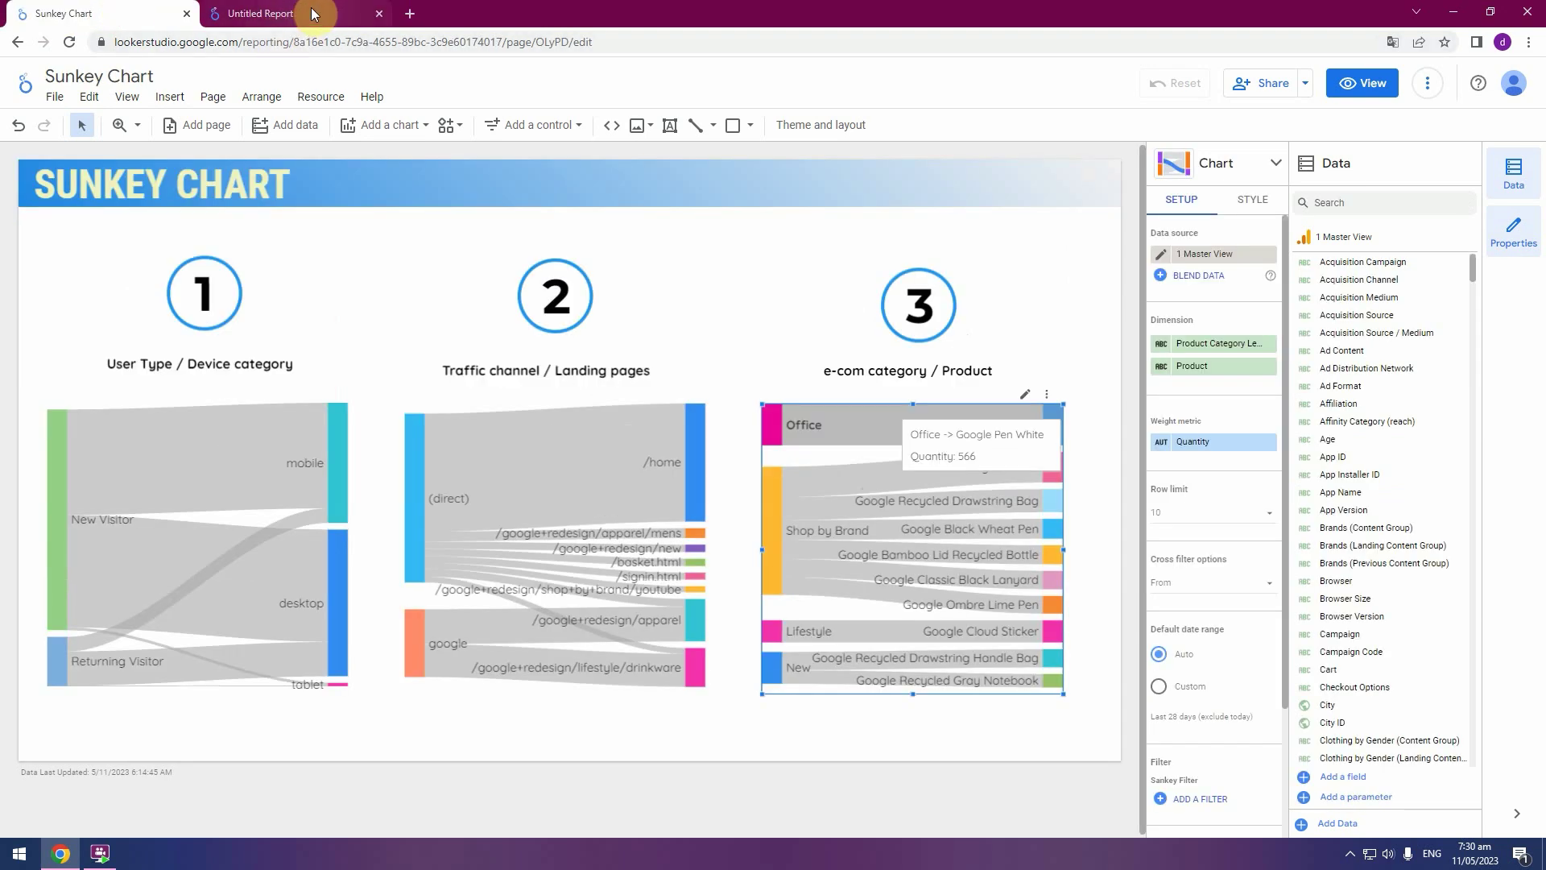
click(274, 13)
Weight the third Sankey chart by Quantity instead of Users, found by searching 'q'
click(1465, 204)
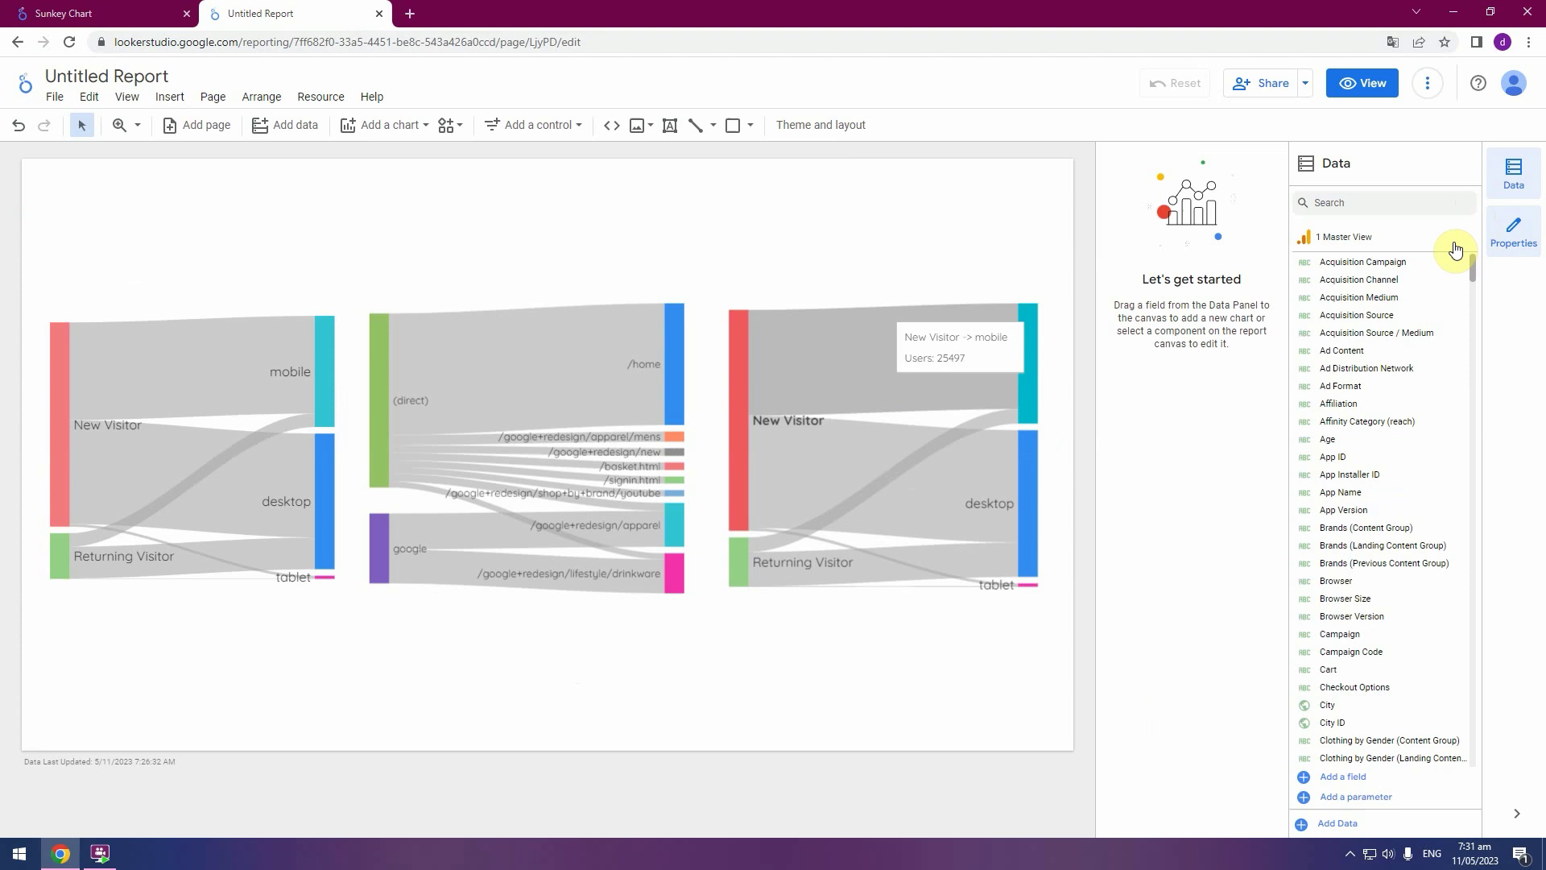
click(1415, 207)
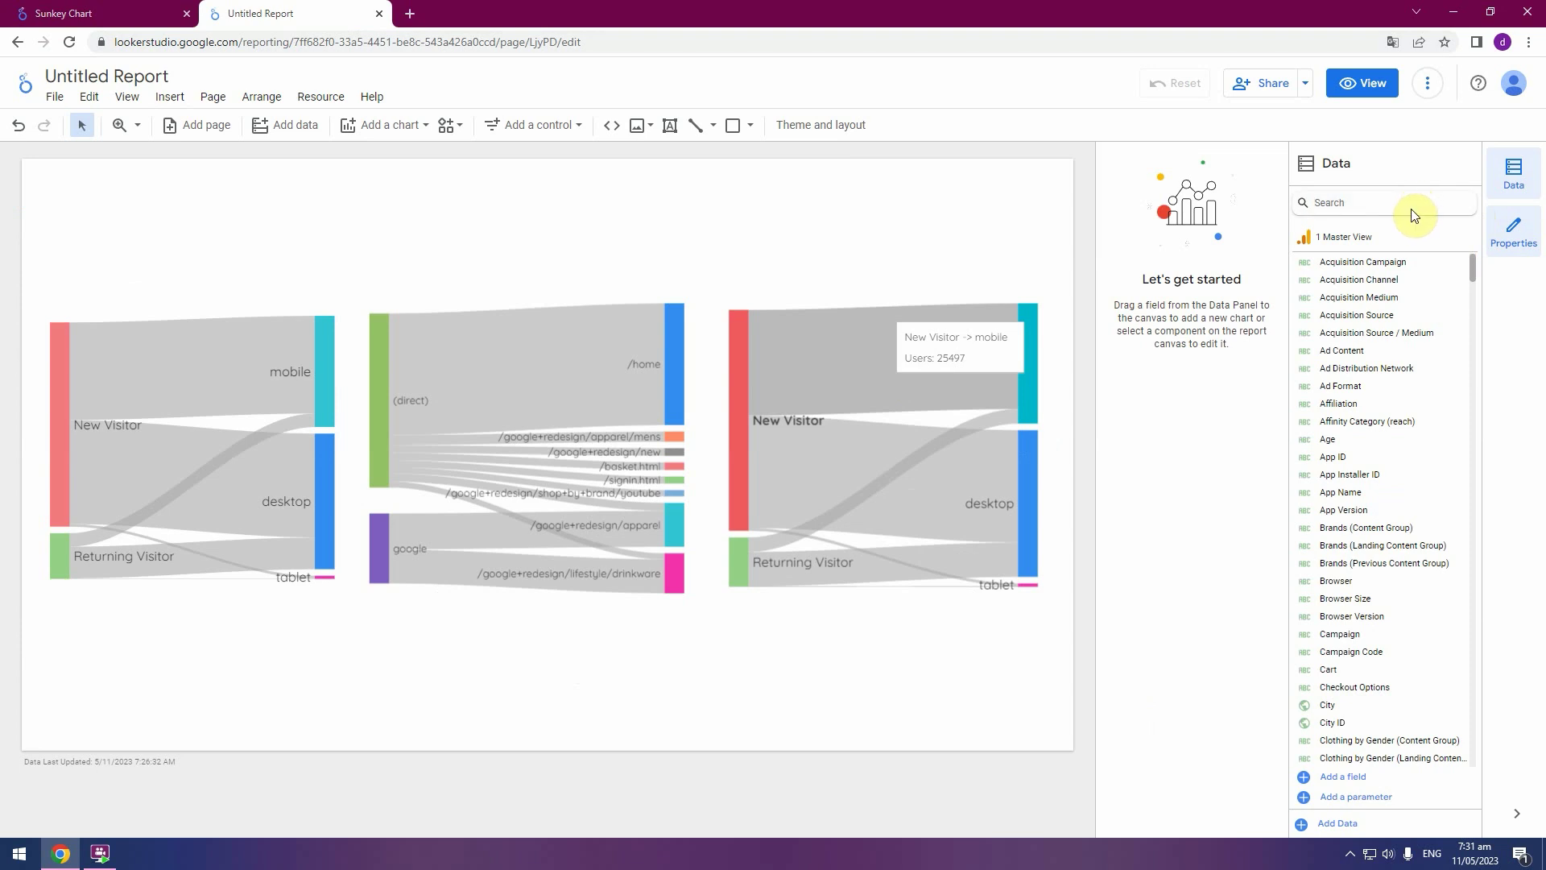
text(qu)
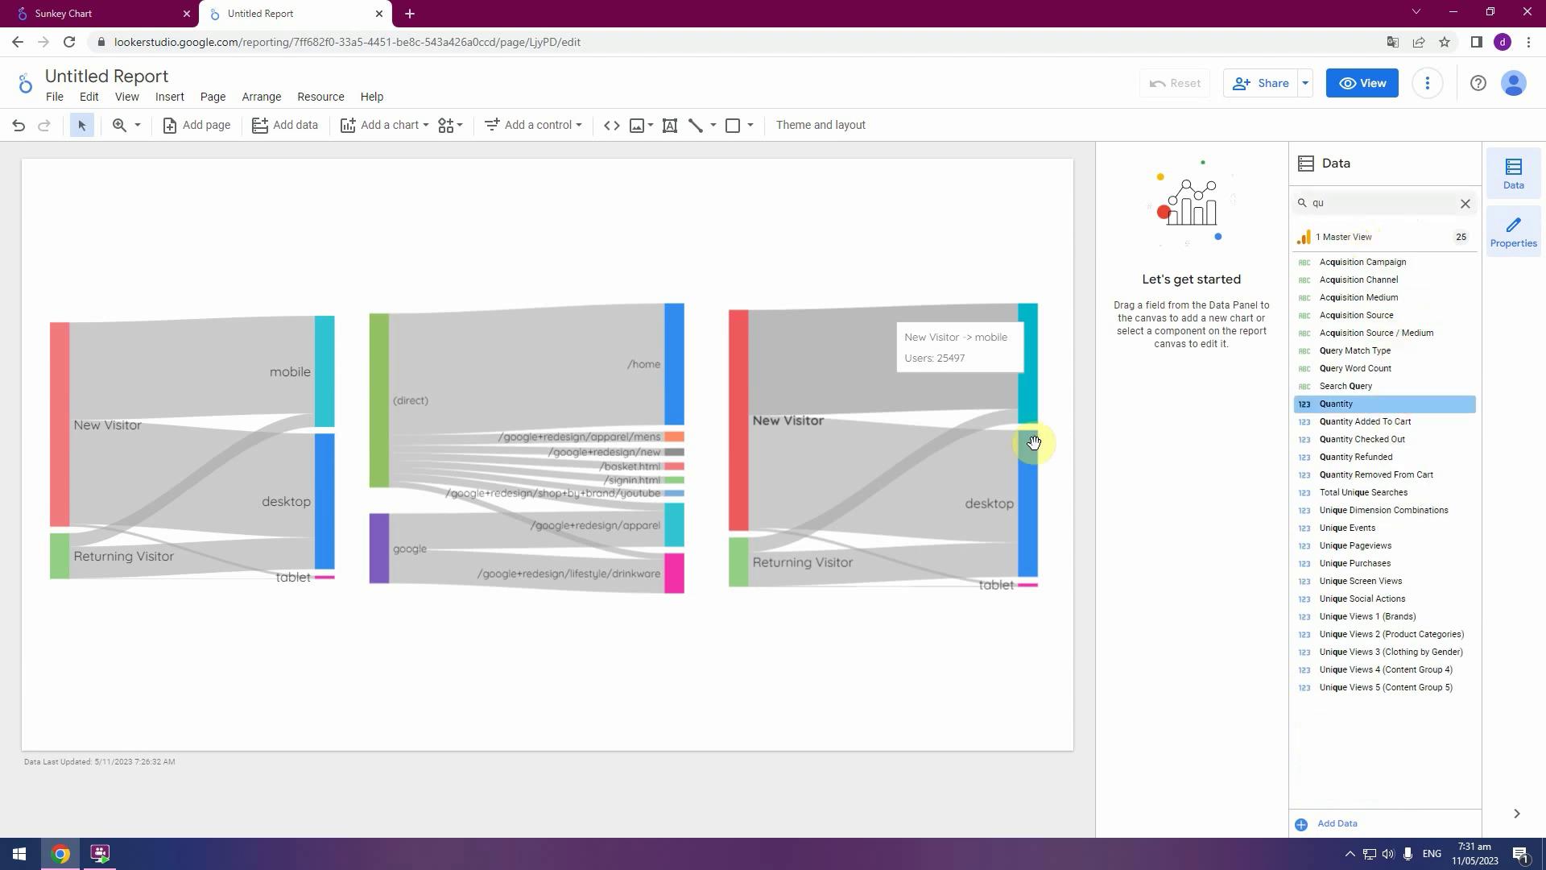
click(829, 356)
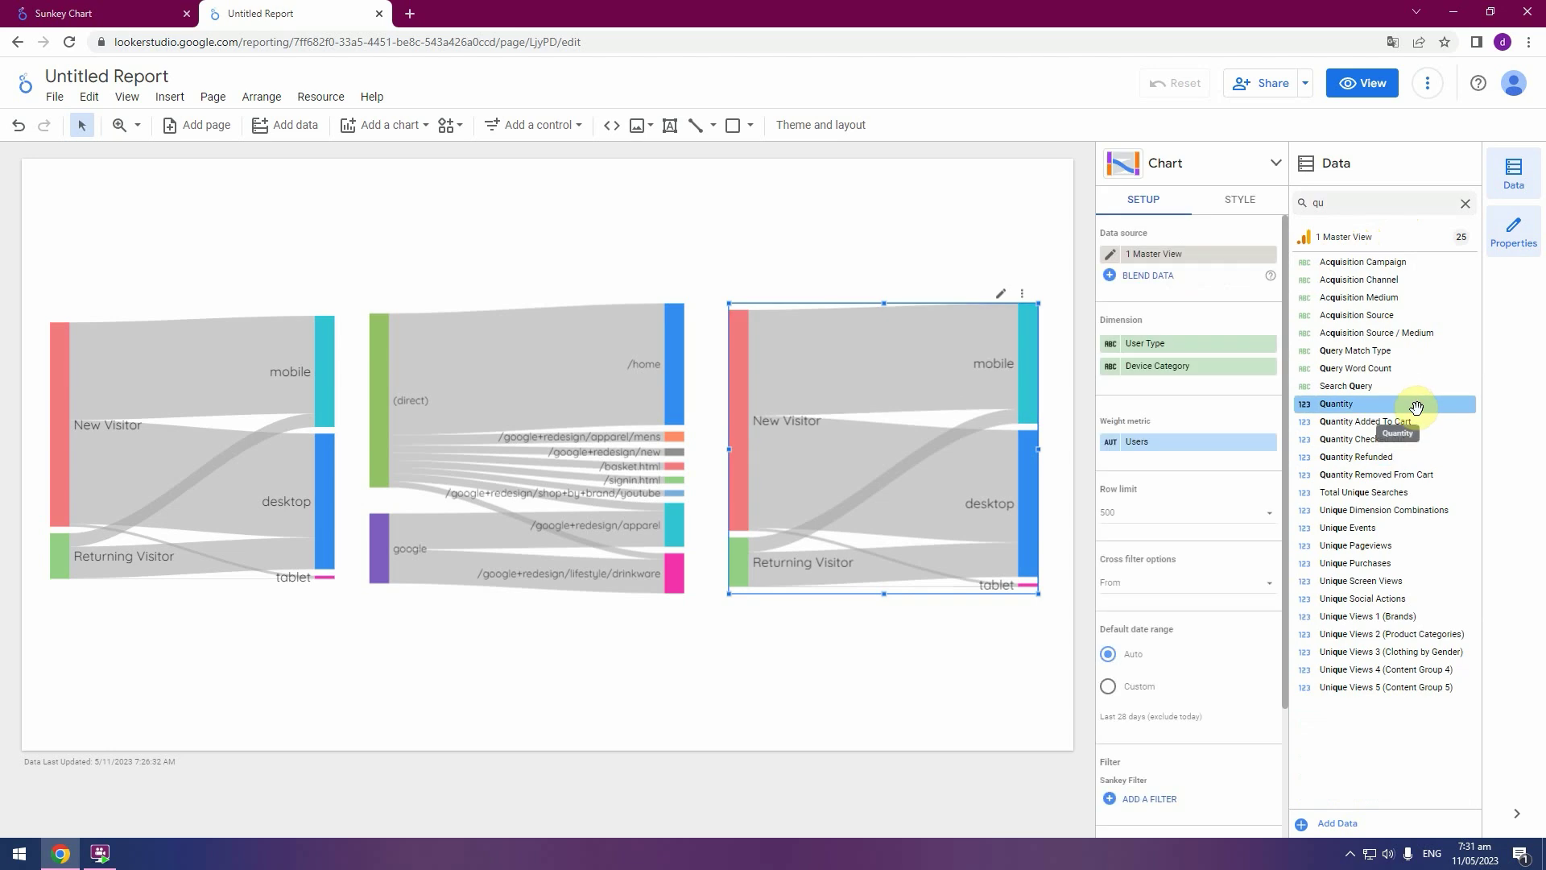
drag(1422, 403, 1232, 449)
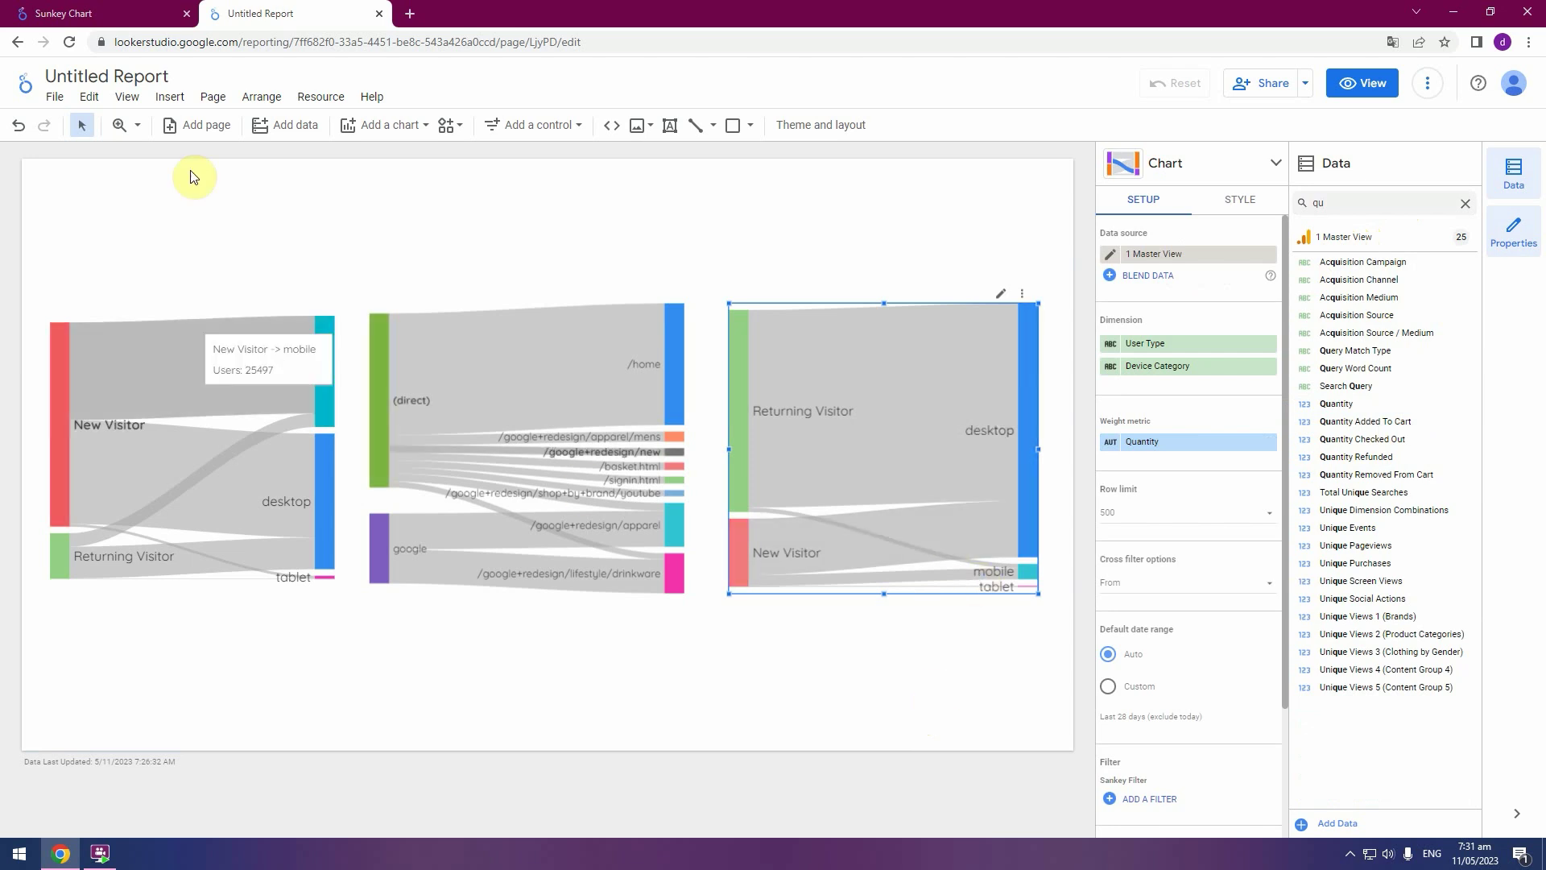
Replace User Type with Product Category Level 1, found by searching 'produc'
click(129, 14)
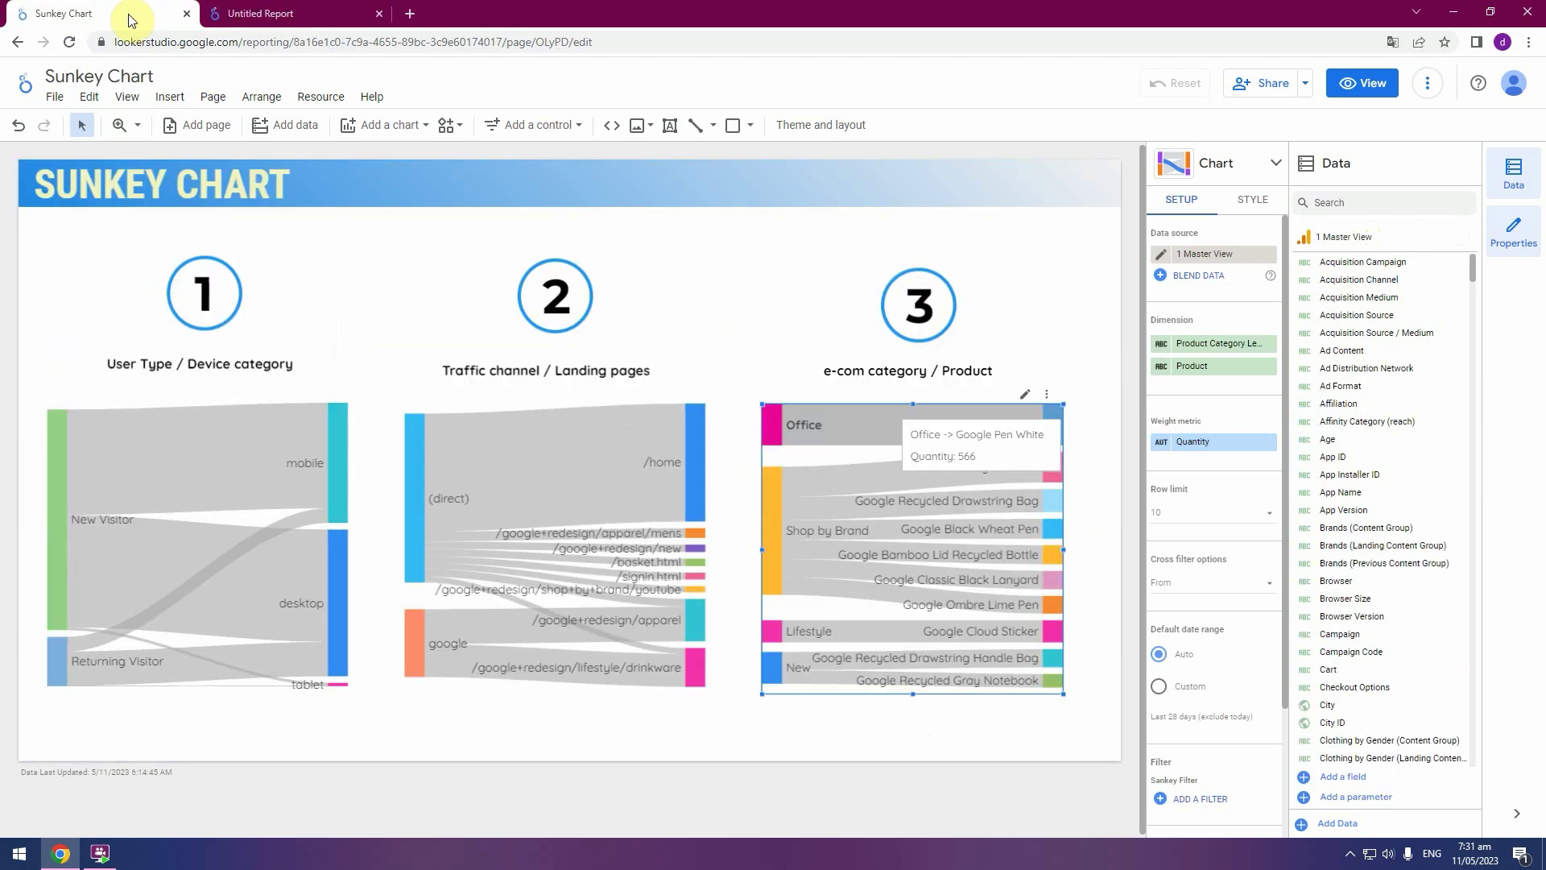
click(298, 14)
double_click(1361, 201)
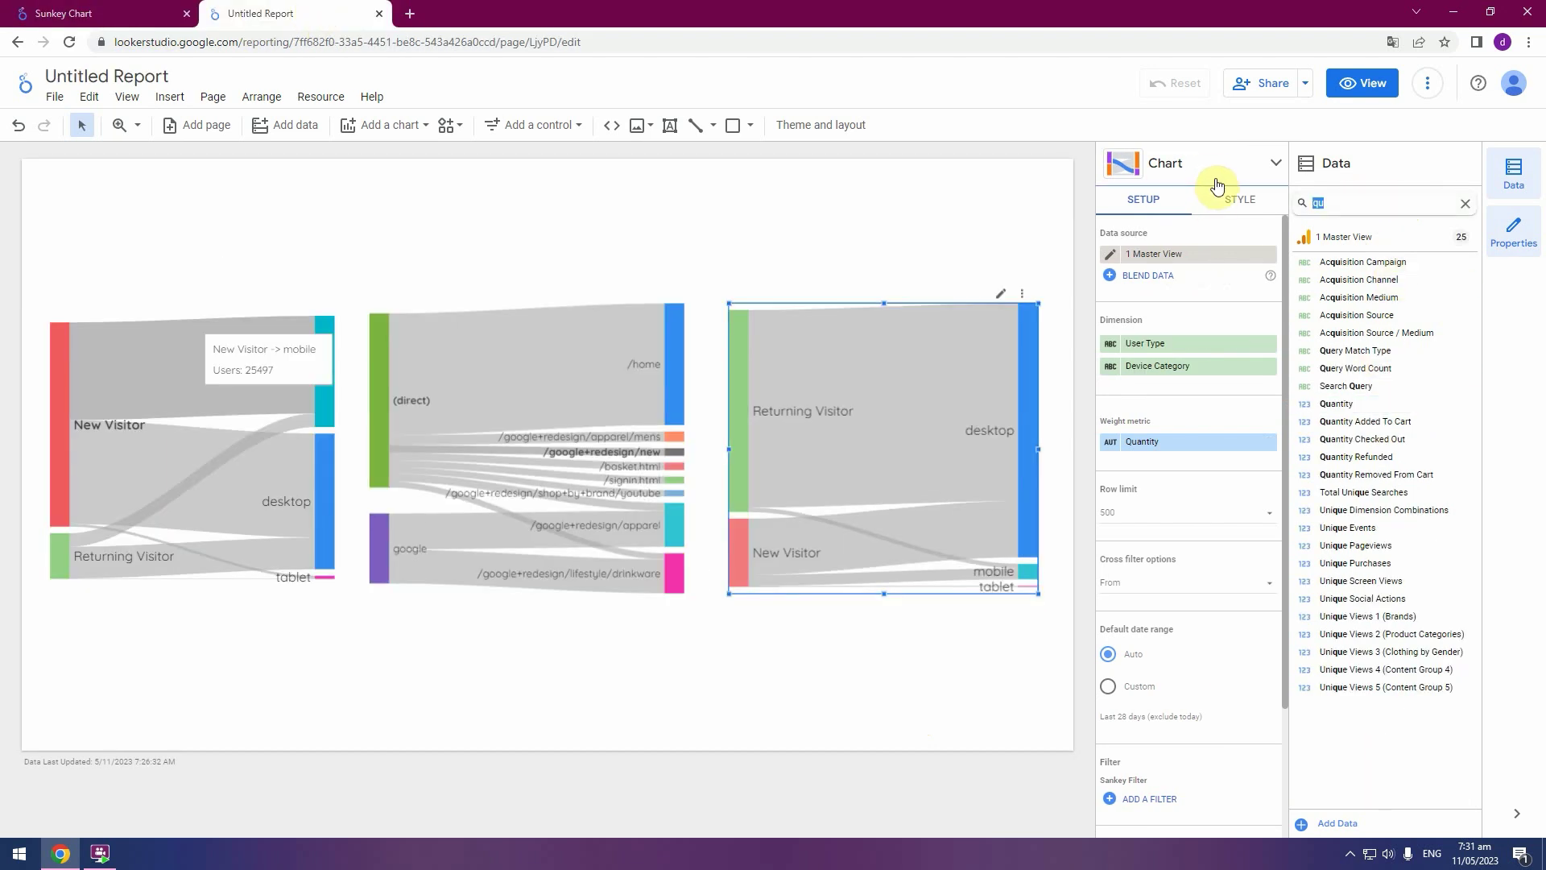
text(produc)
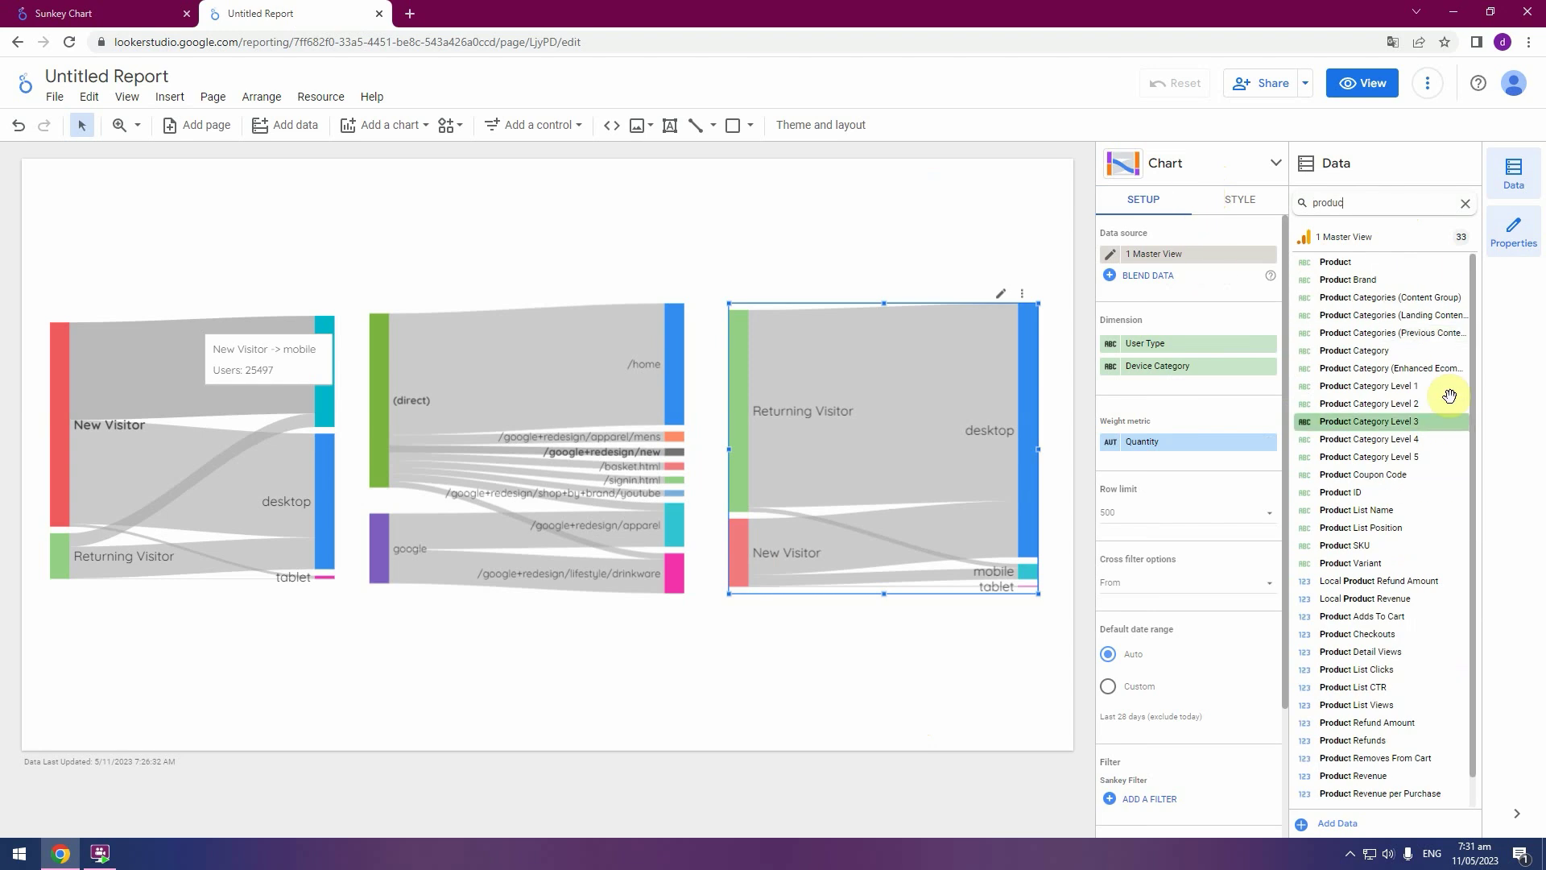
drag(1356, 388, 1260, 354)
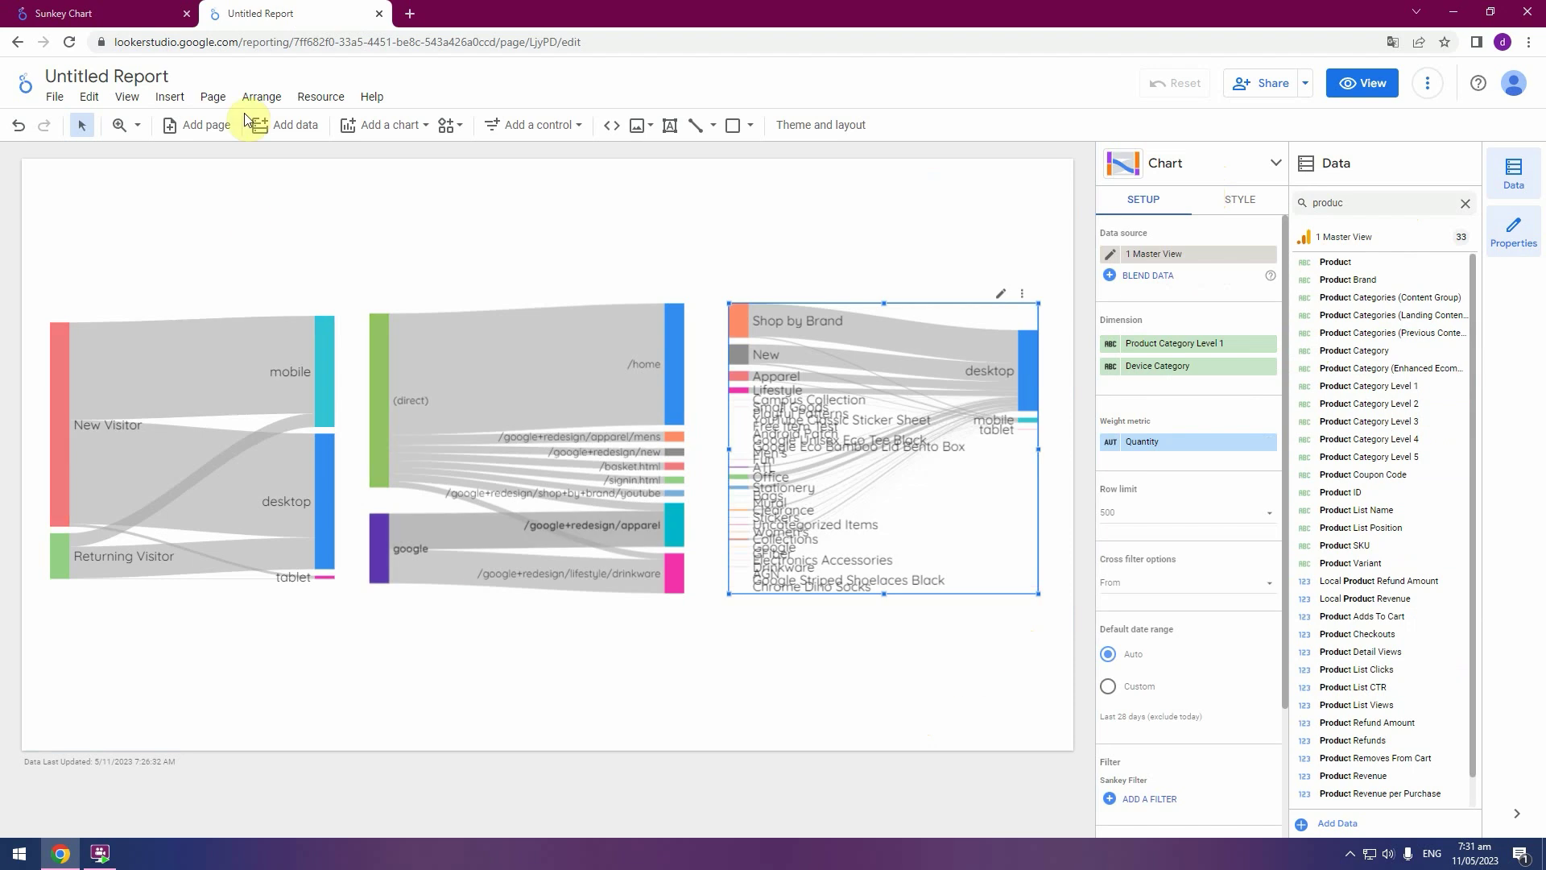
Replace Device Category with Product in the third chart and dismiss the colour limit warning
click(125, 16)
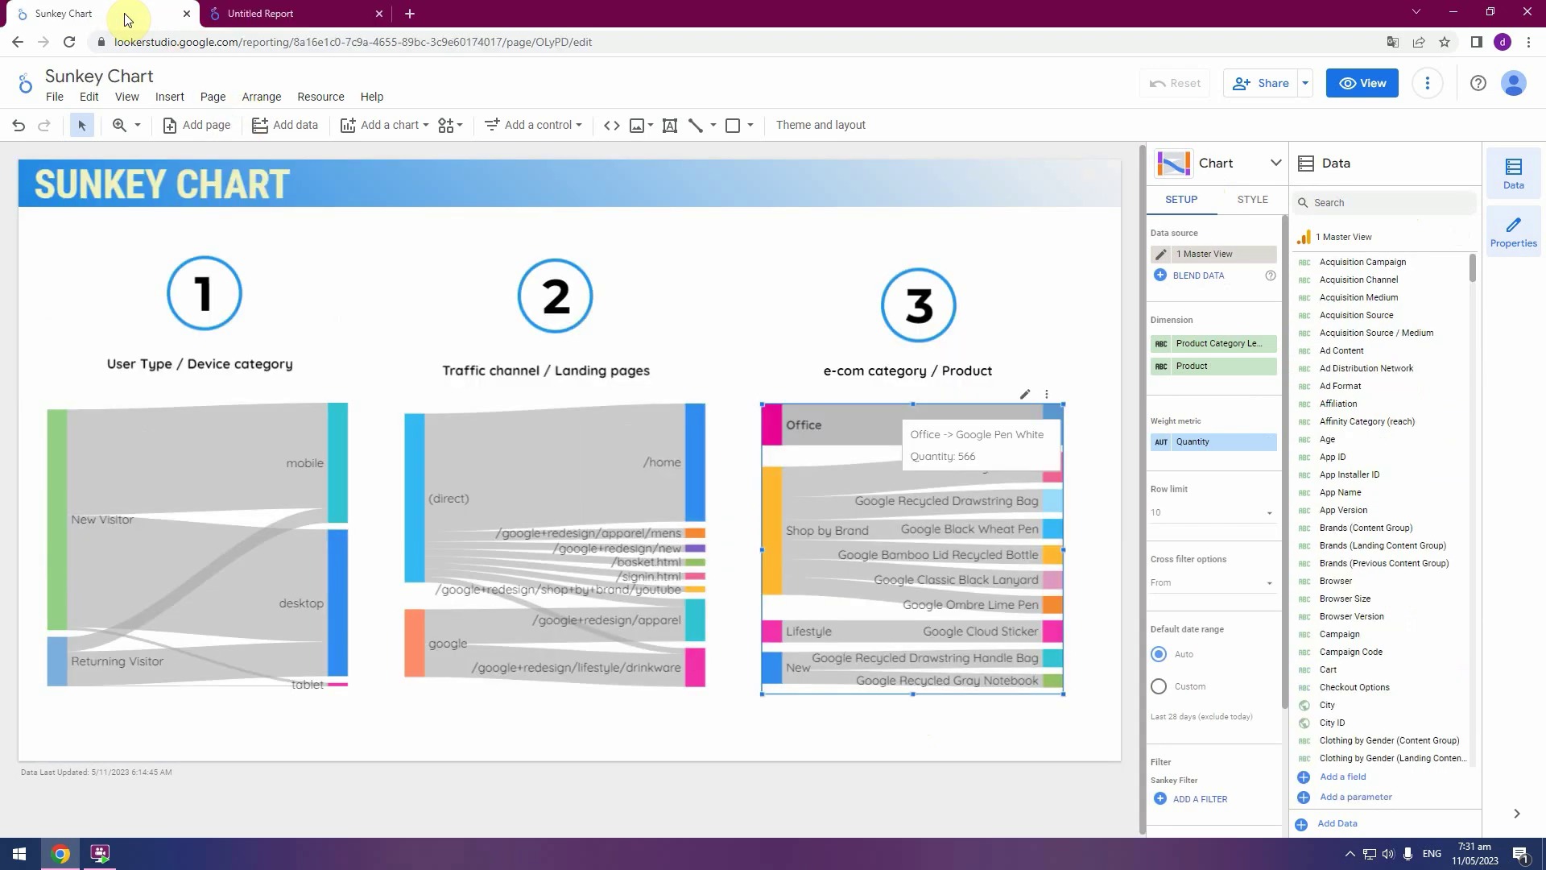
click(306, 13)
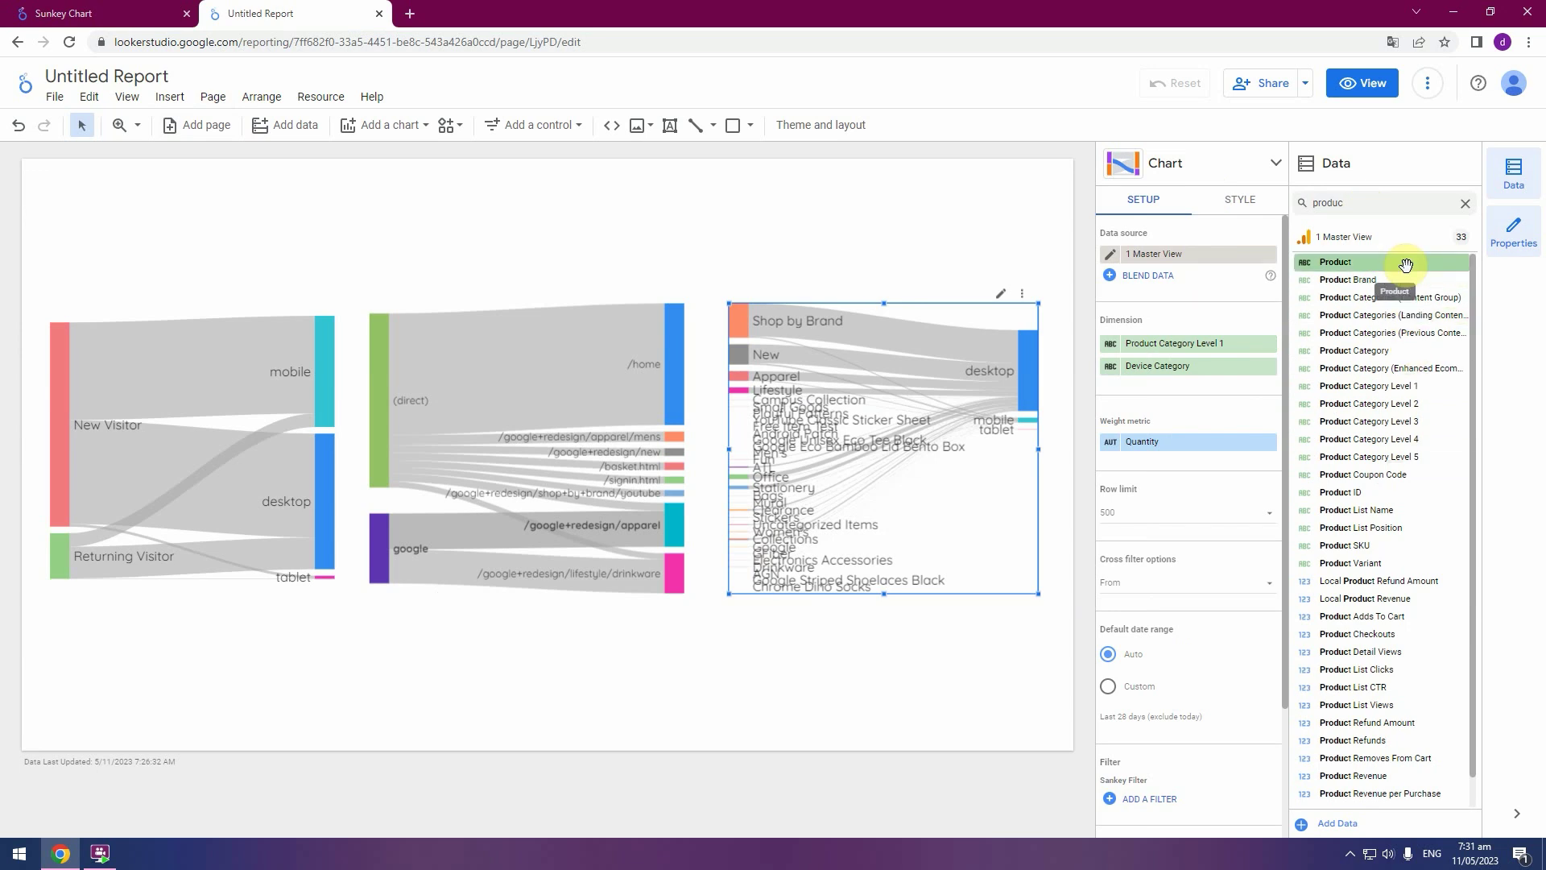
drag(1405, 280, 1213, 374)
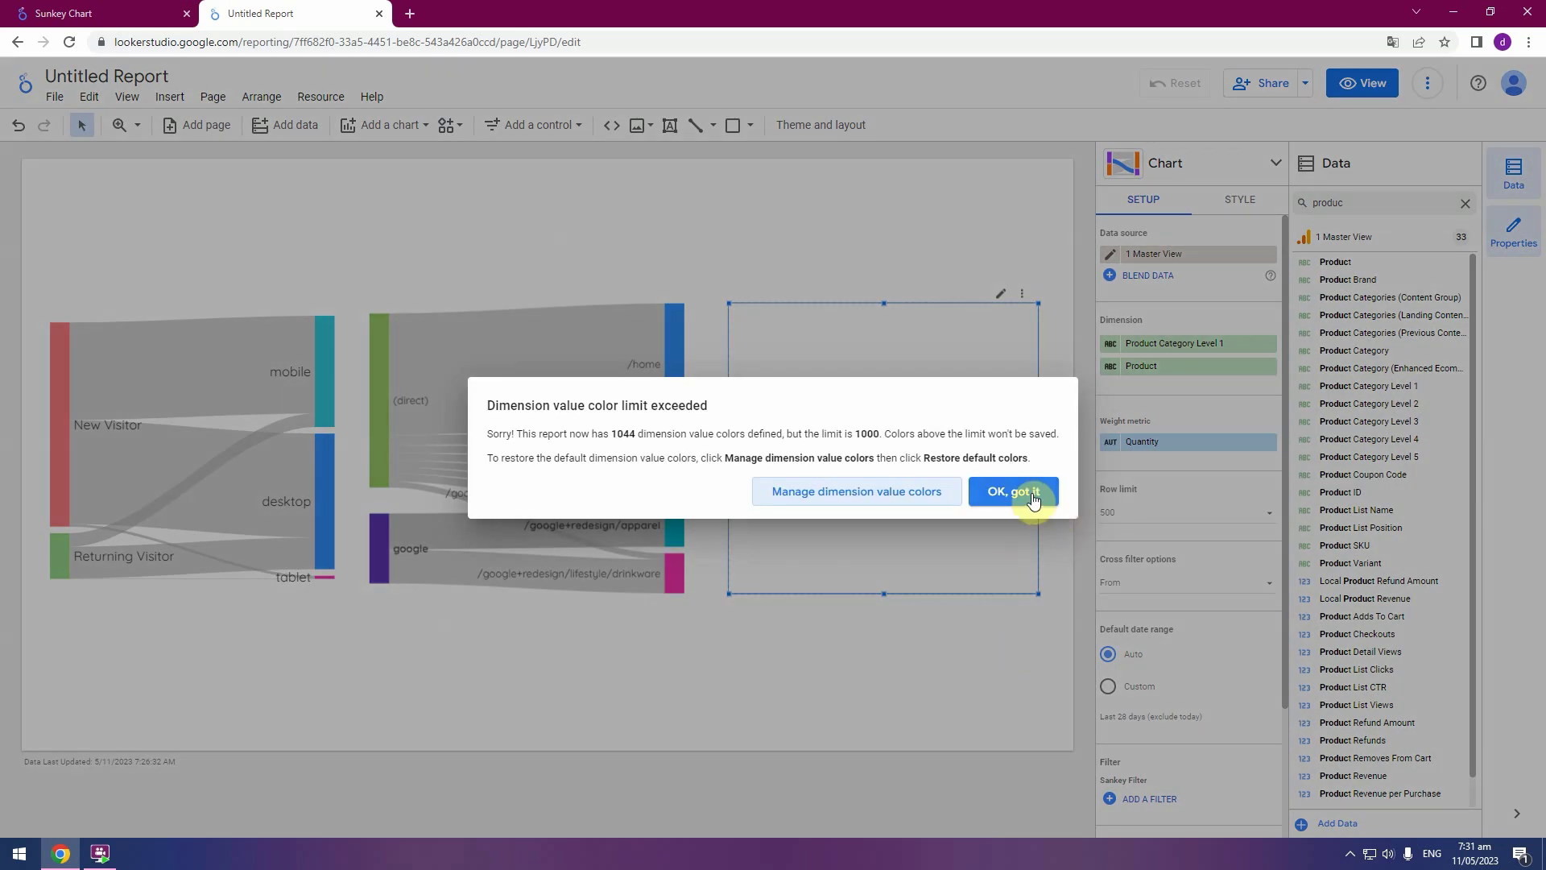
click(1034, 500)
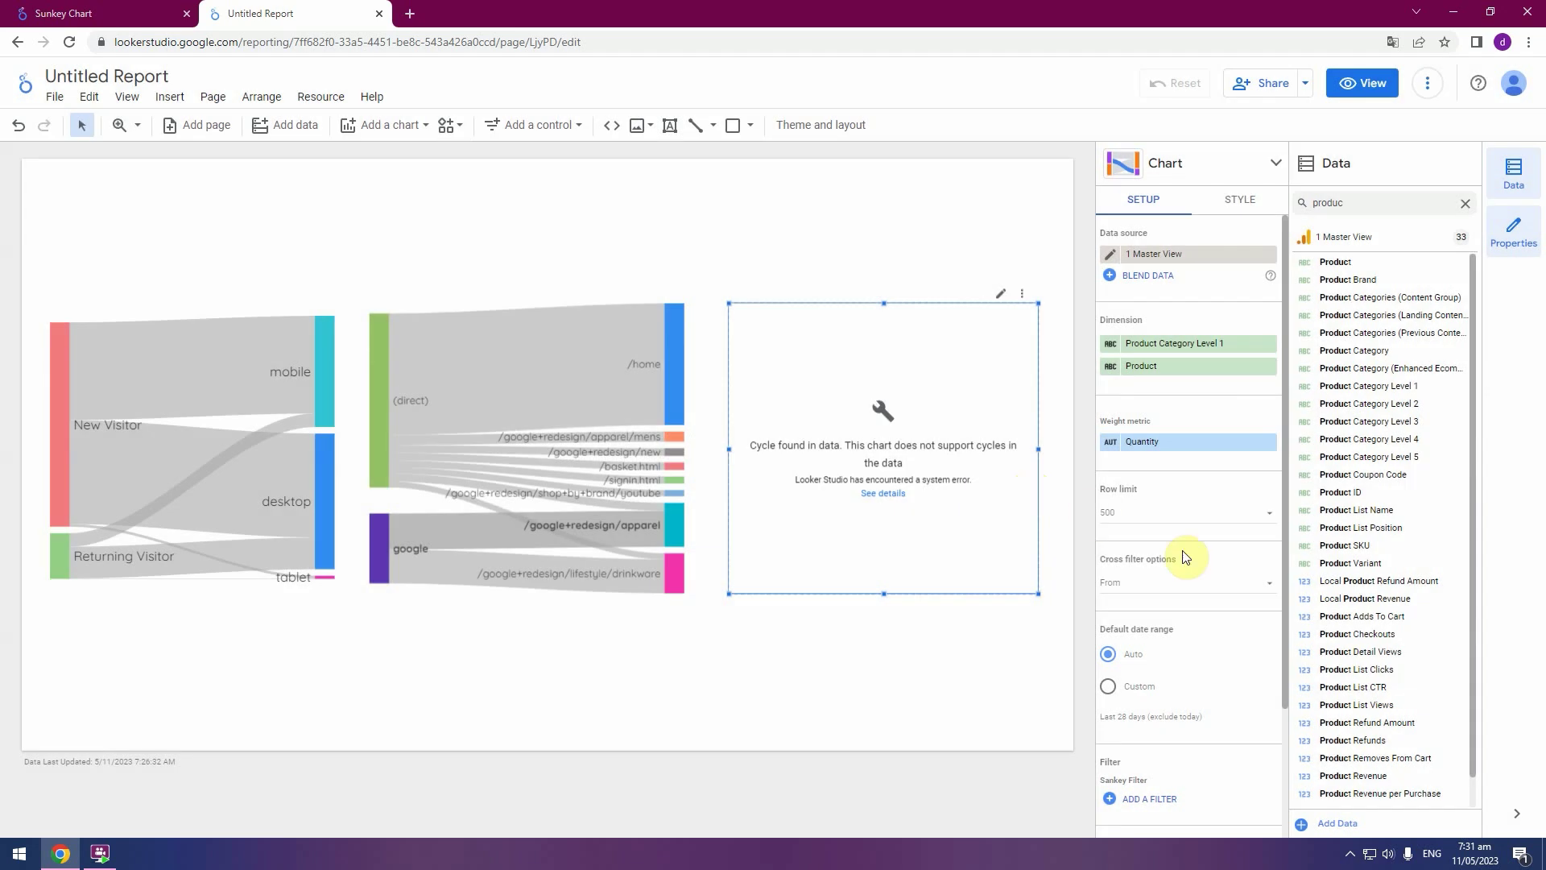
Limit the product chart to 10 rows and make it taller and wider
click(1259, 520)
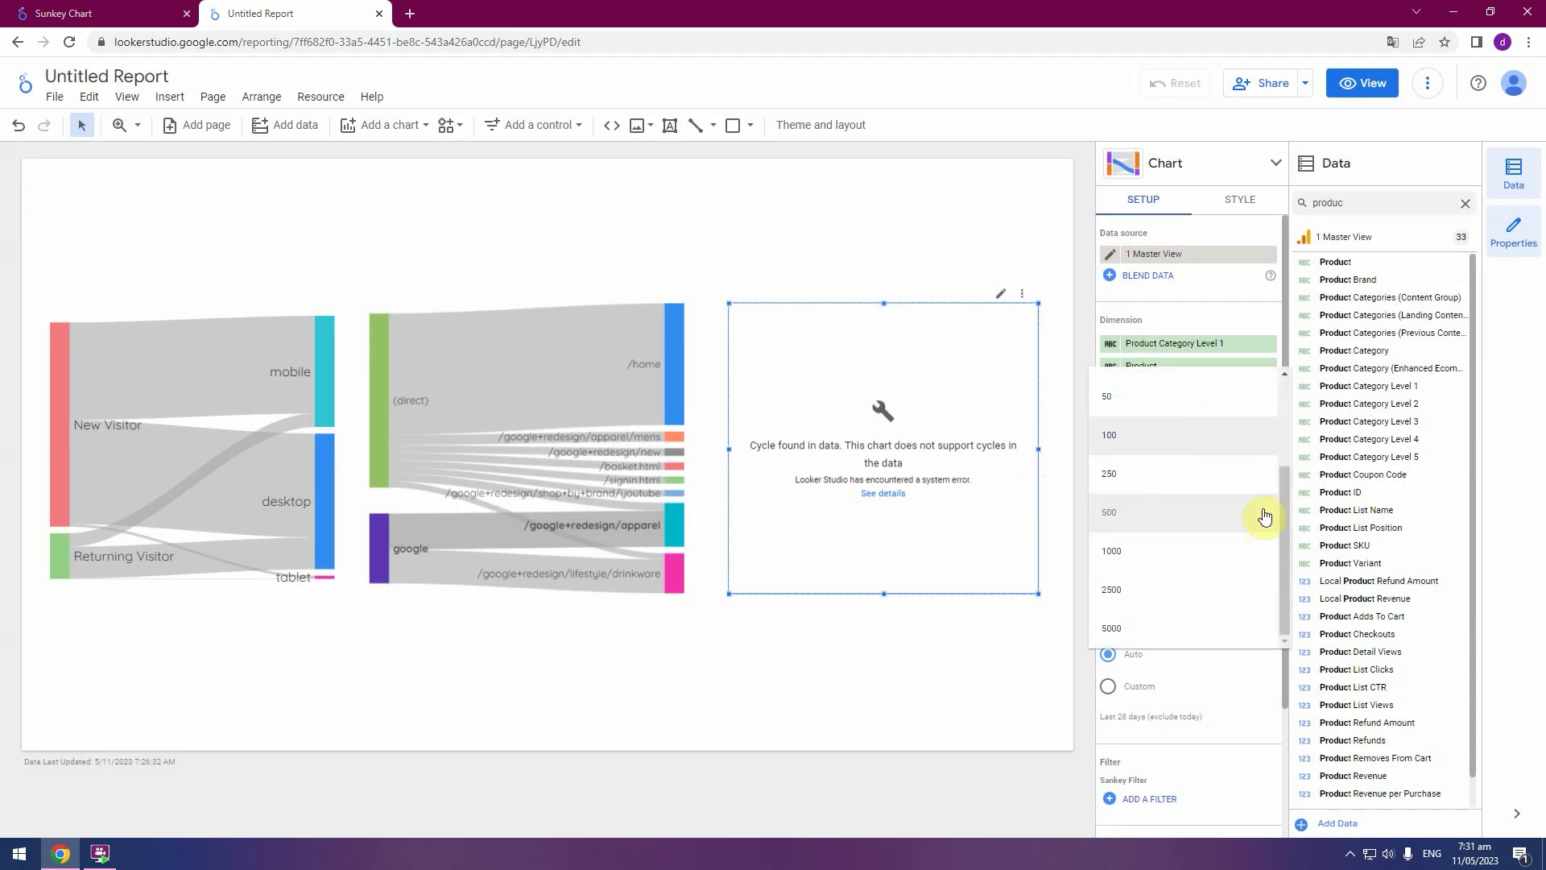
drag(1283, 504, 1287, 387)
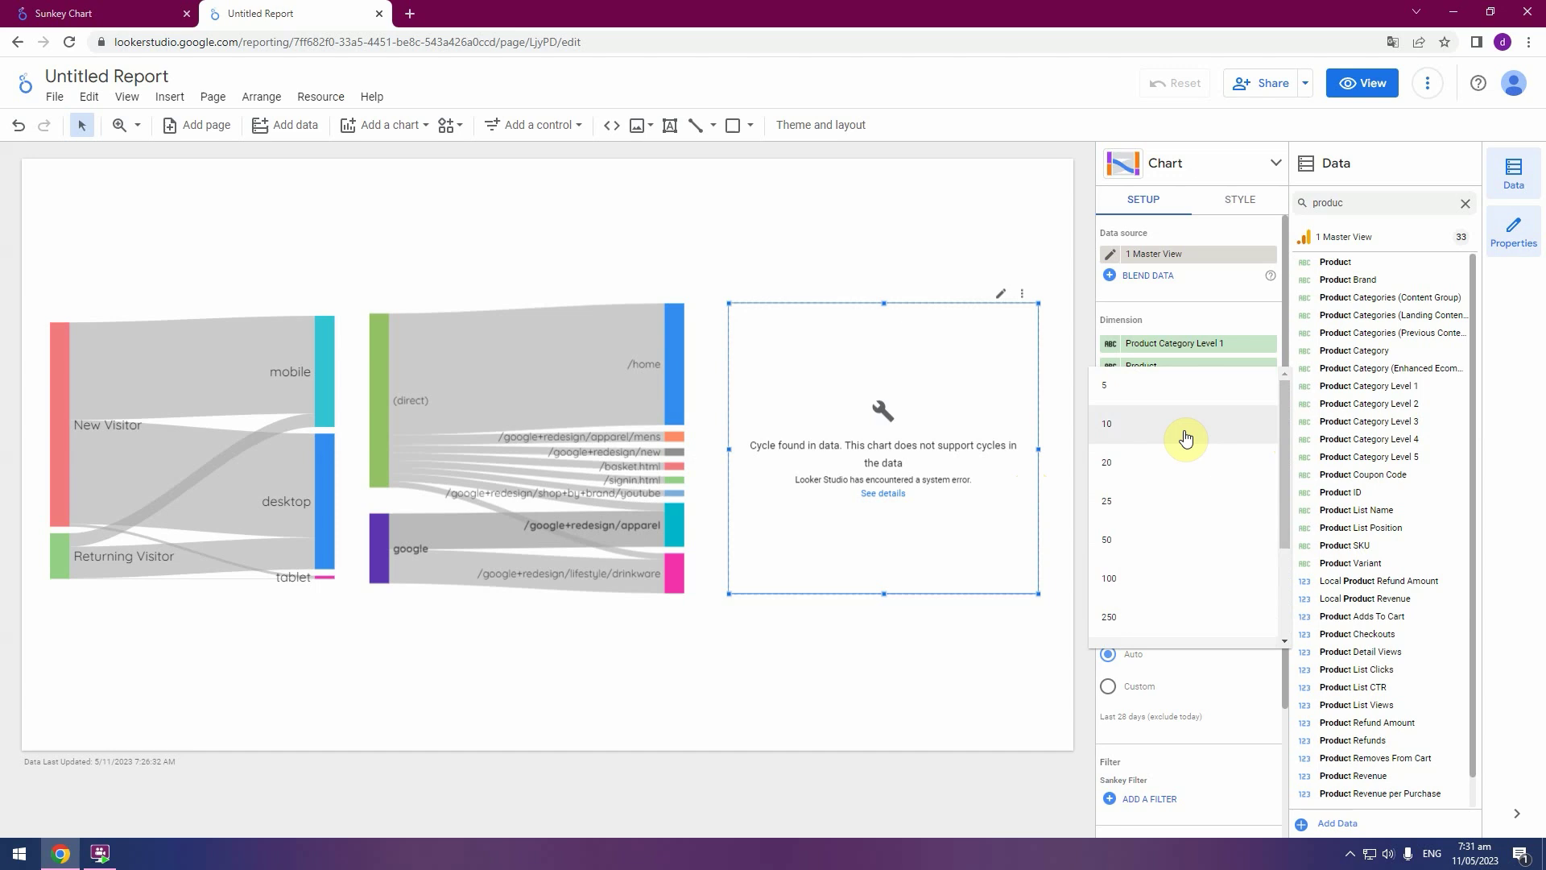
click(1184, 435)
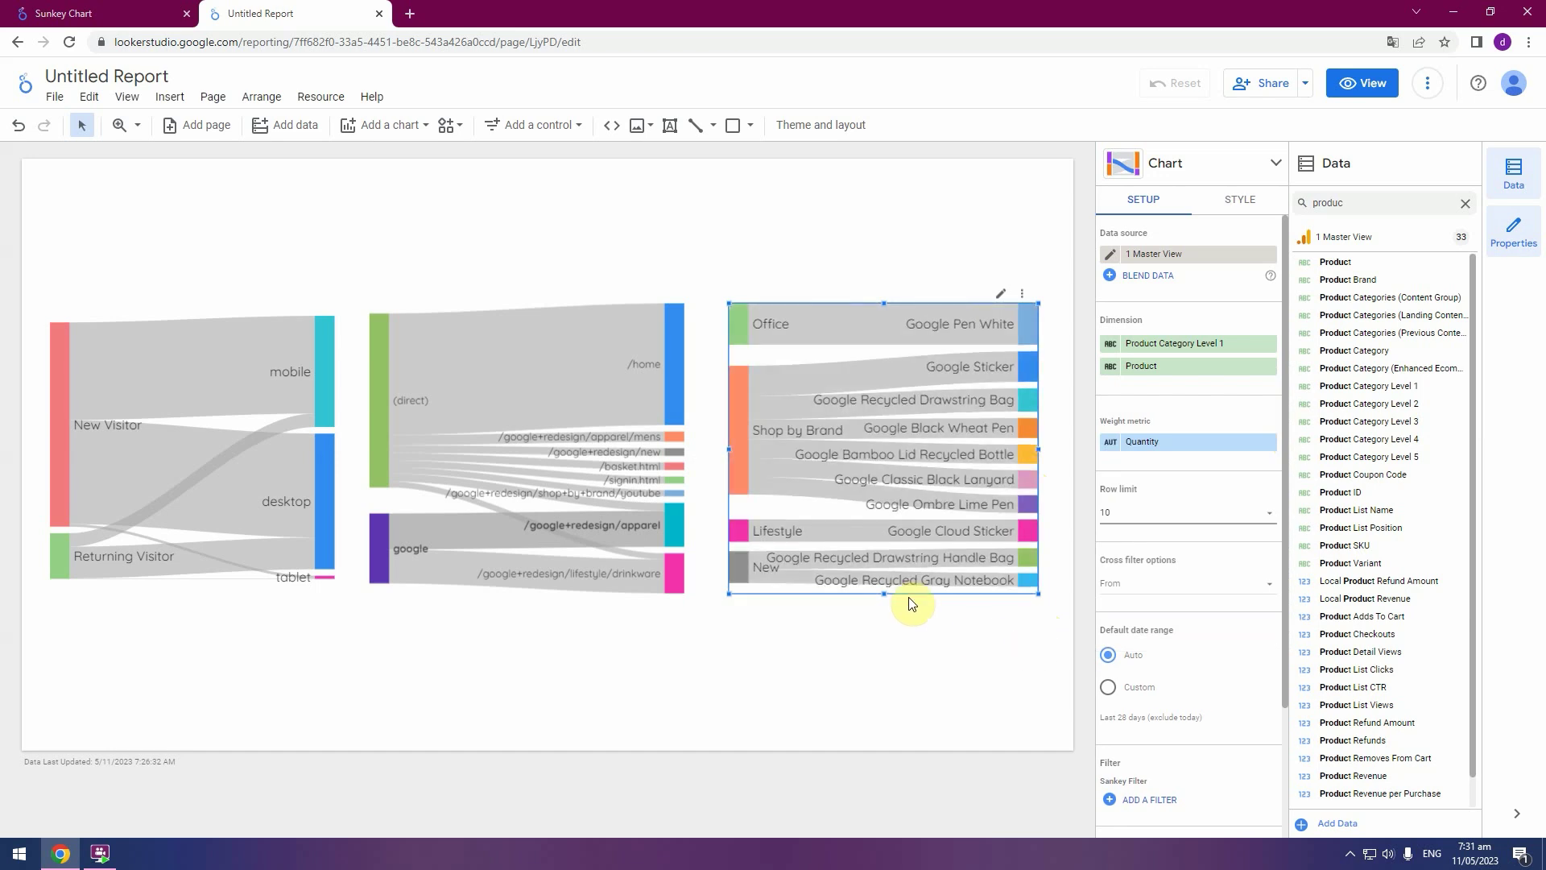
drag(883, 594, 886, 614)
drag(1039, 456, 1059, 456)
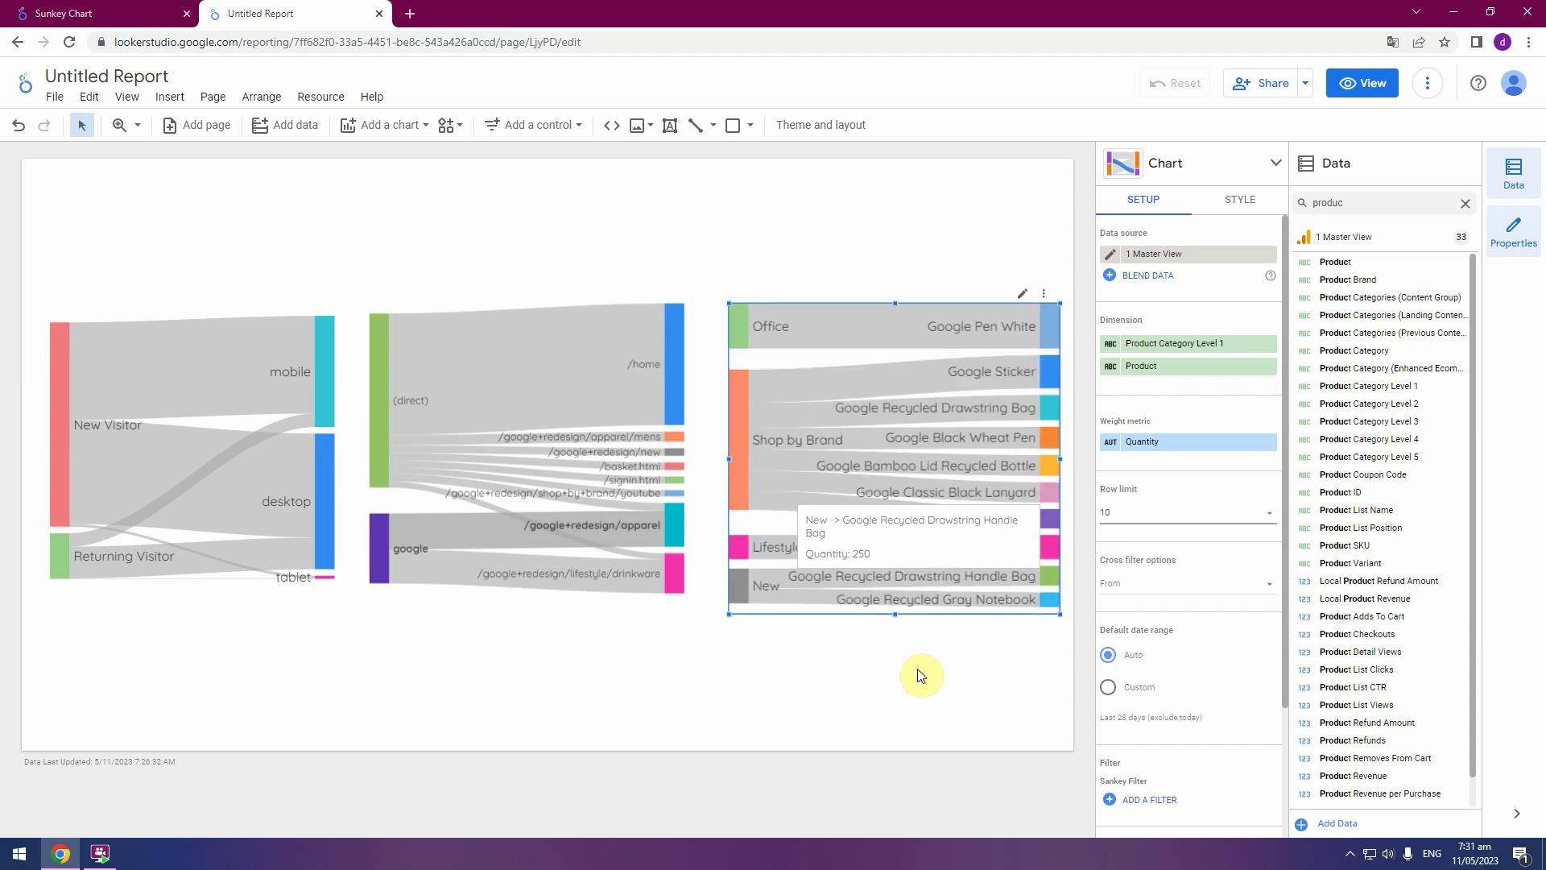
click(859, 714)
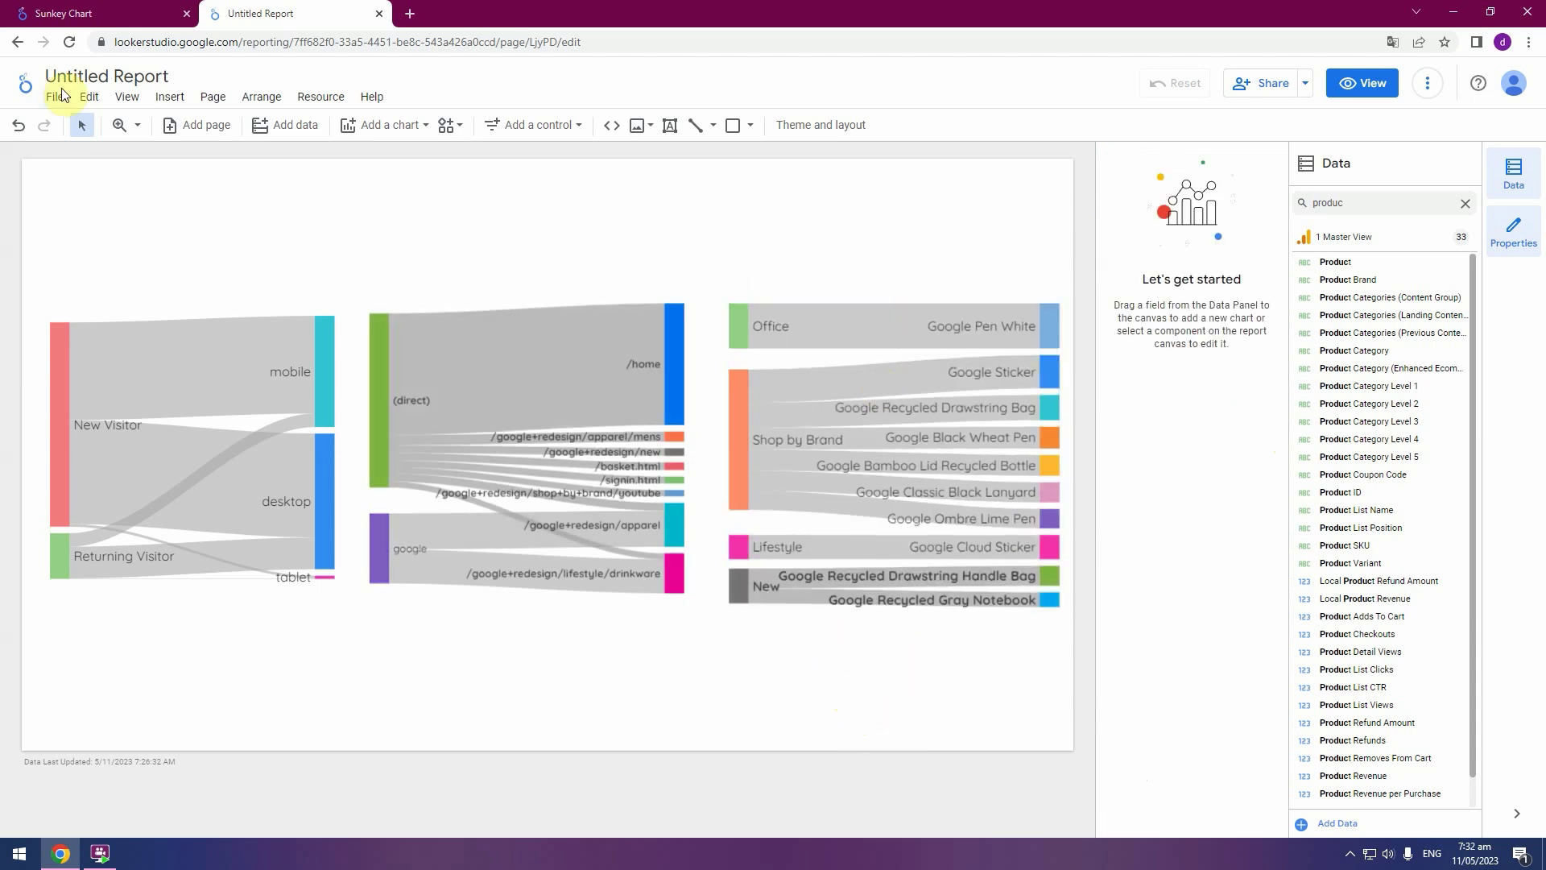
click(103, 13)
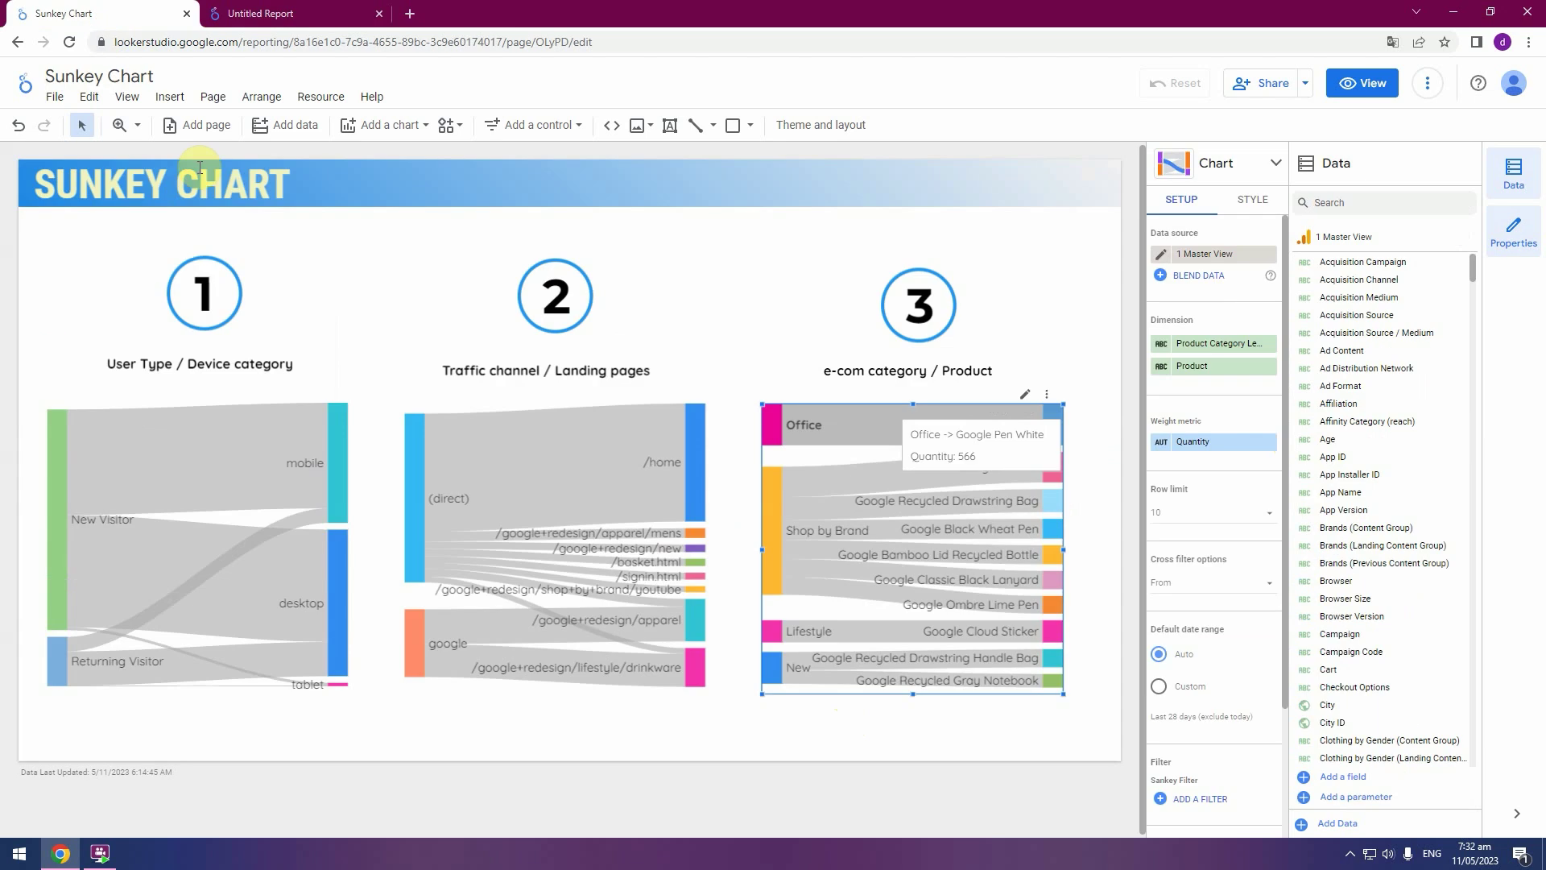
click(975, 744)
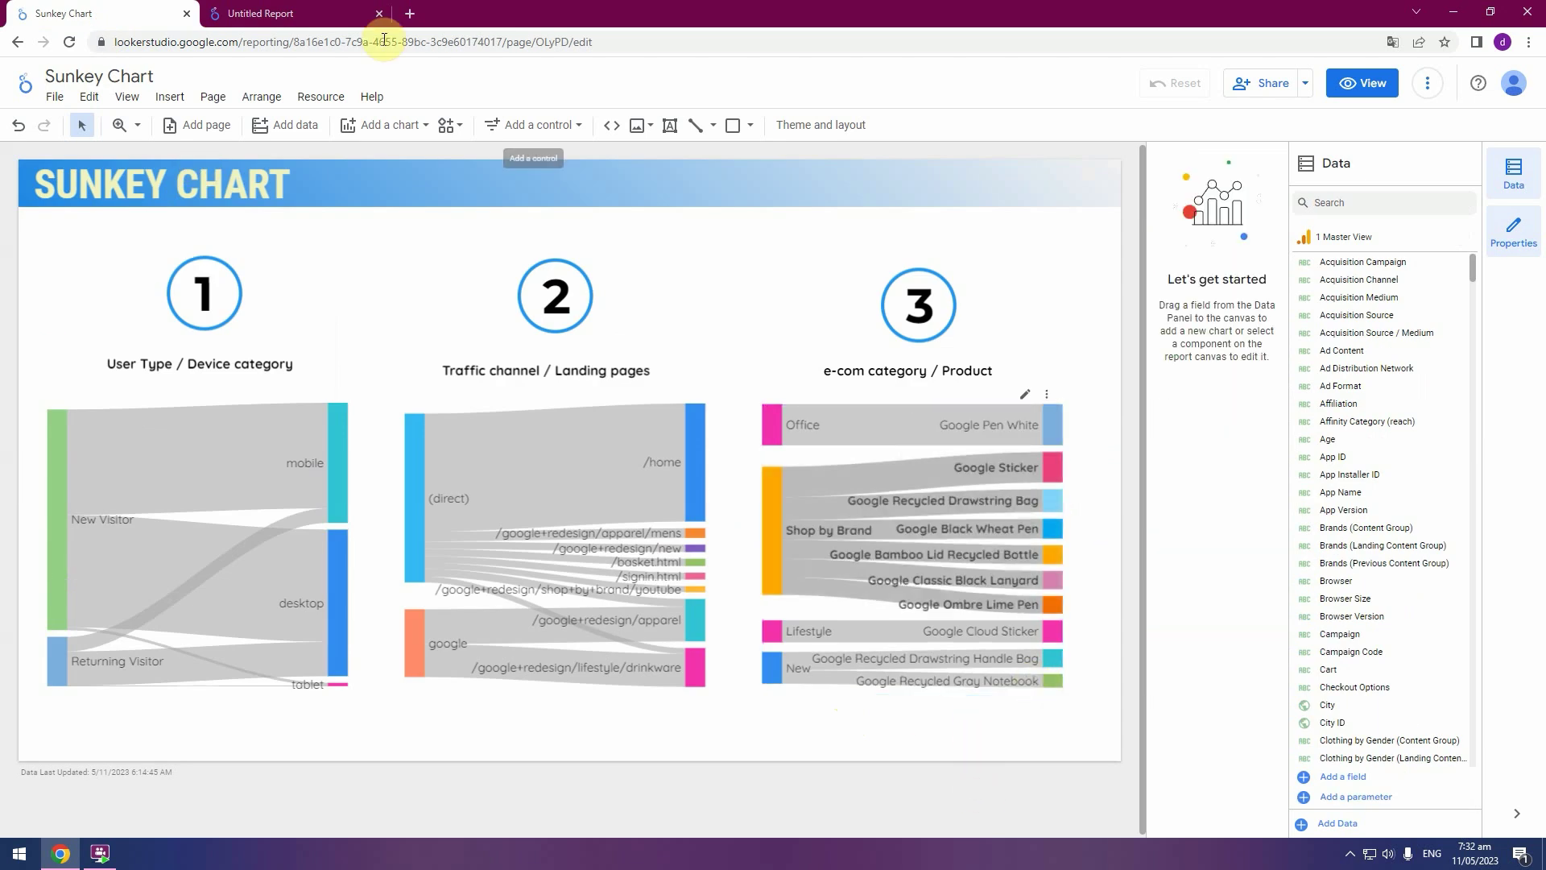
click(296, 14)
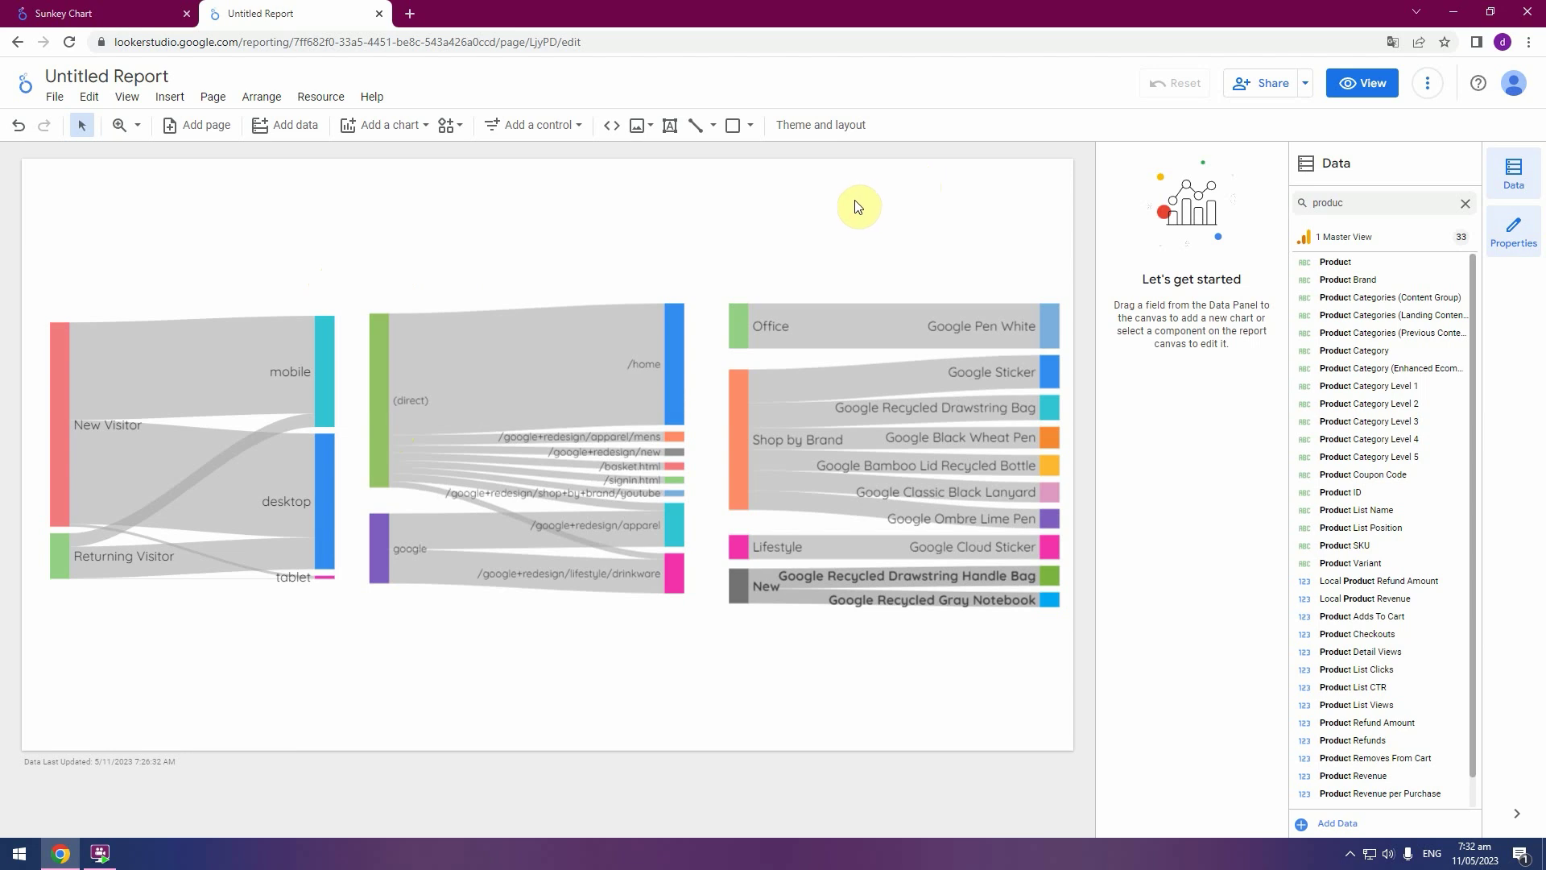
mouse_move(788, 432)
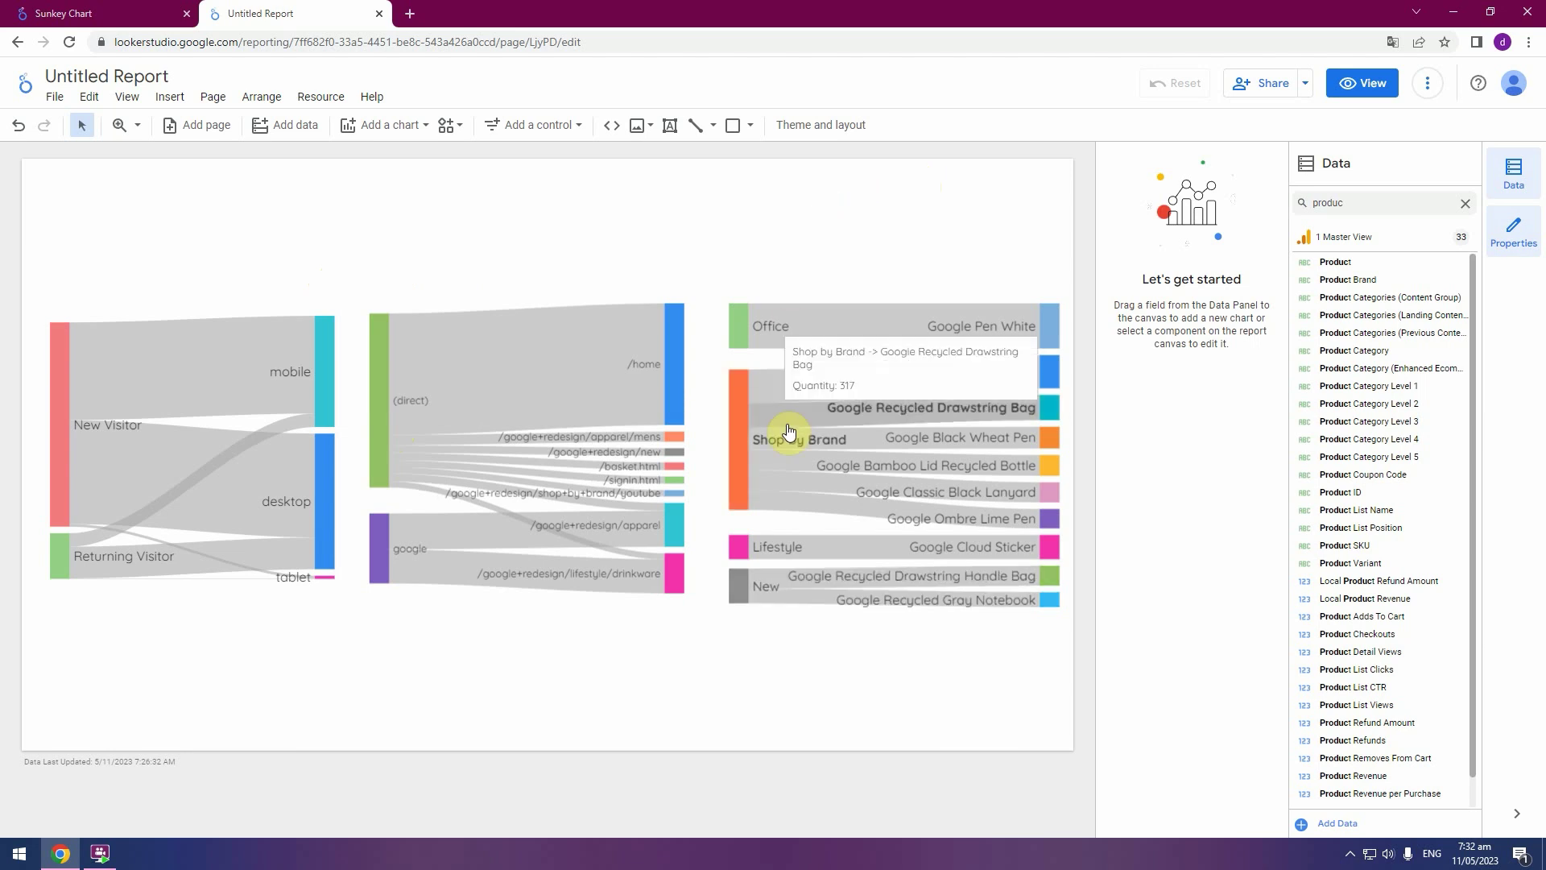